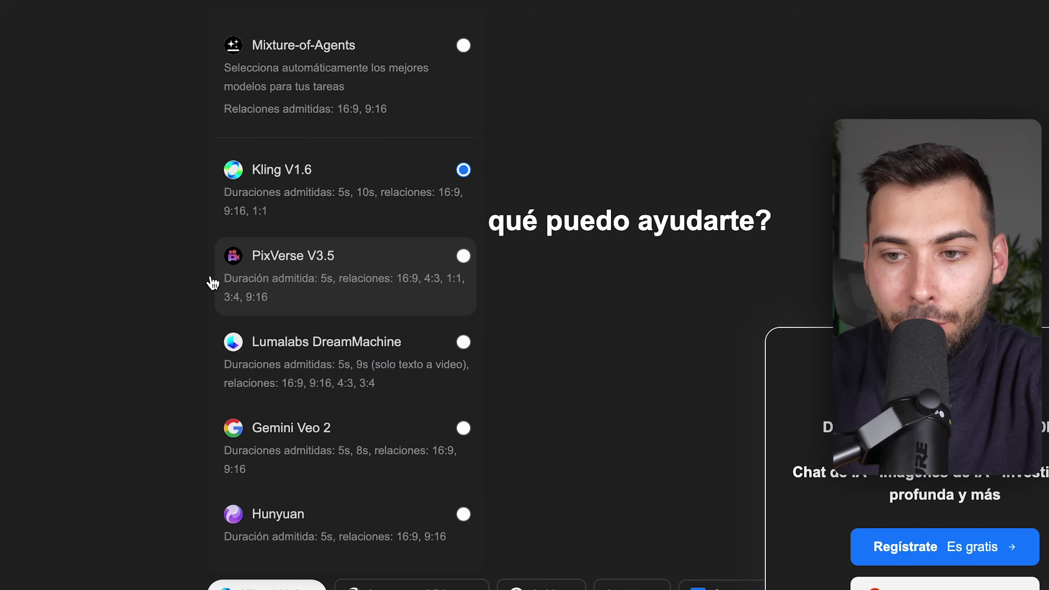
- Visit the Investigación Profunda and Todos los Agentes pages and open the Súper Agente chat
click(80, 223)
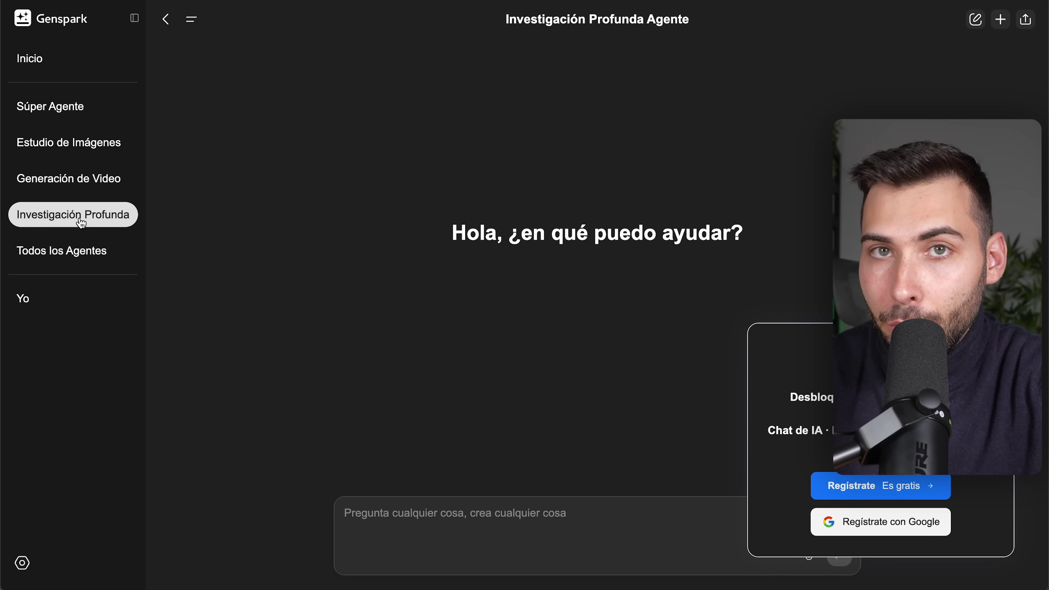
click(66, 253)
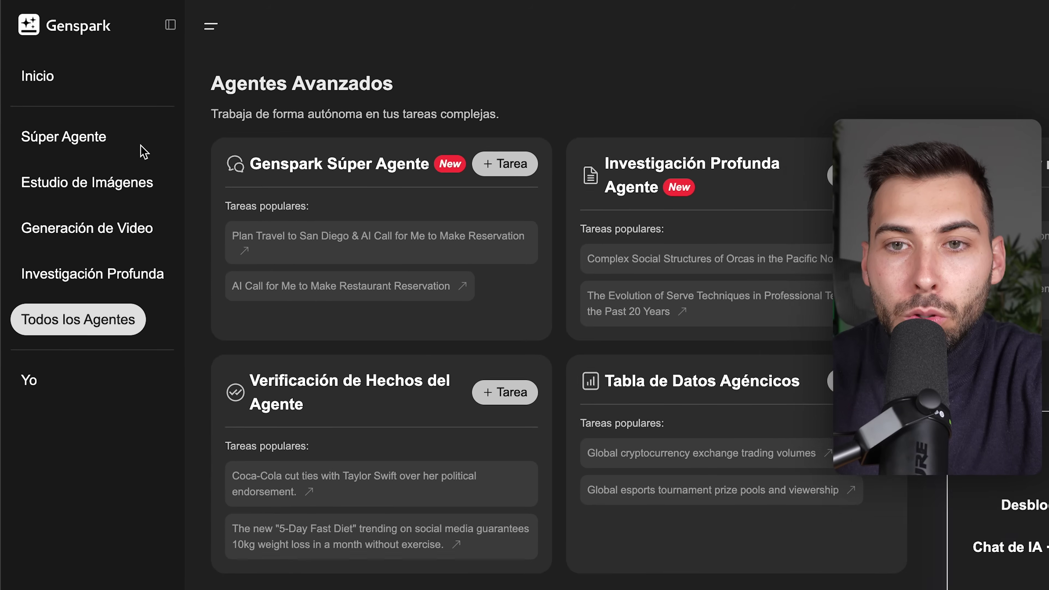
click(78, 138)
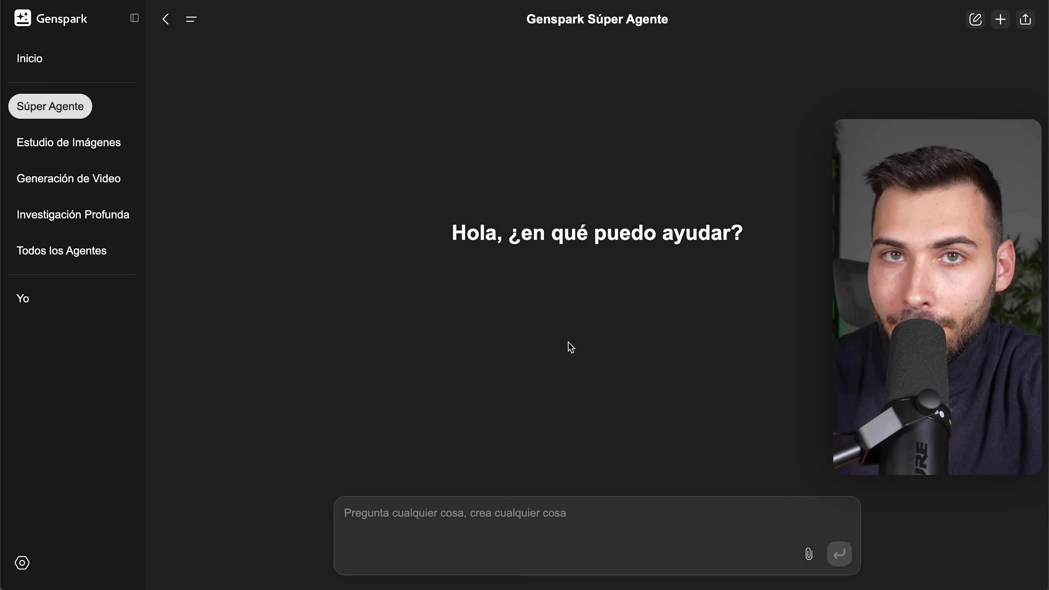
- Check the available credits in the account settings and return to the chat
click(22, 563)
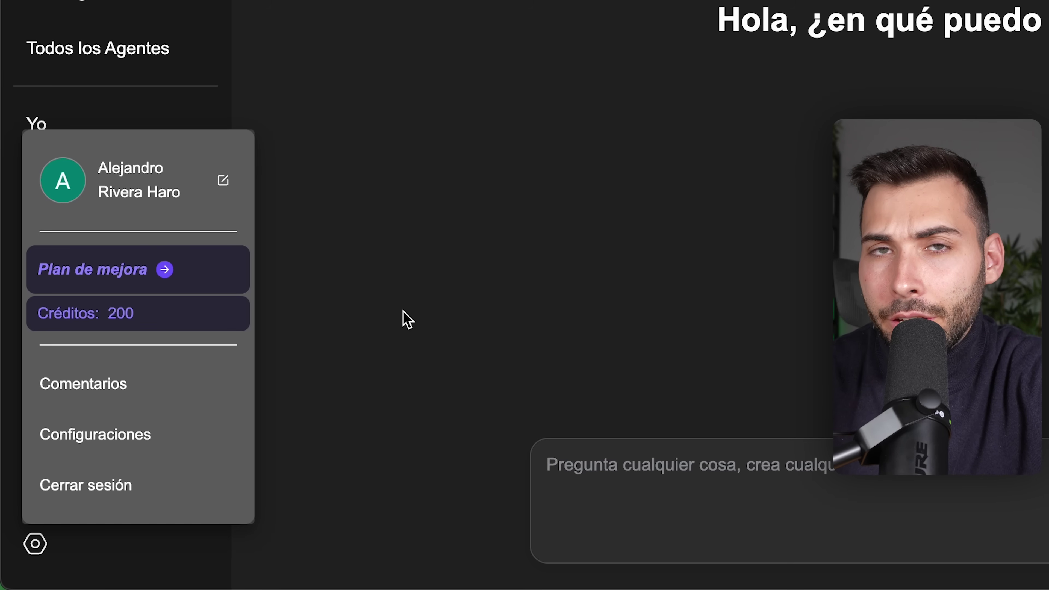
click(407, 319)
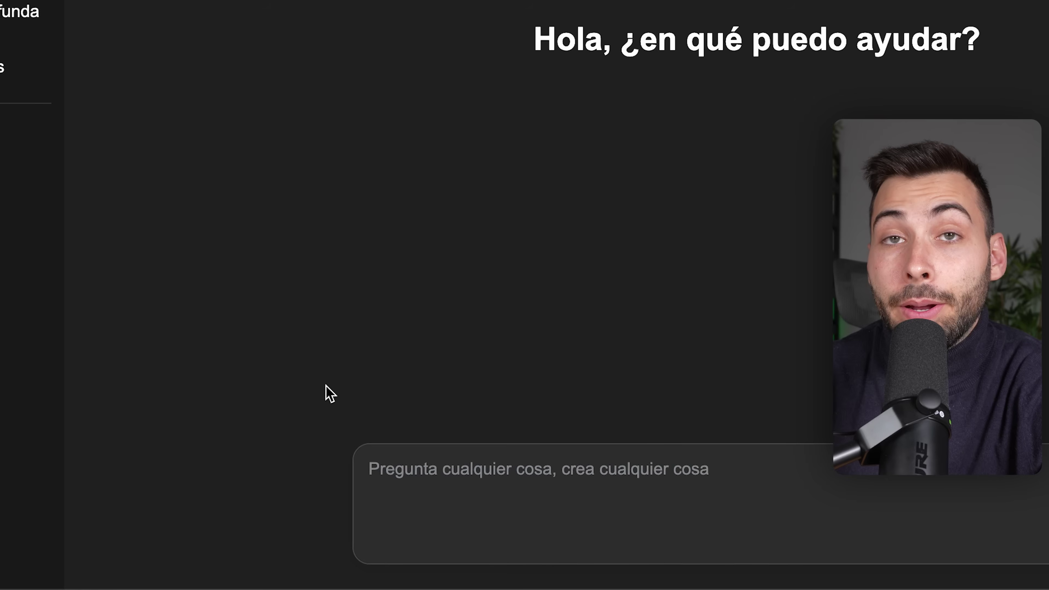
- Ask the Súper Agente: "Realiza un informe de análisis financiero completo sobre las 5 empresas más grandes de tecnología del mundo."
click(107, 526)
text(Realiza un informe de análisis financiero completo sobre las 5 empresas más grandes de tecnología del mundo.)
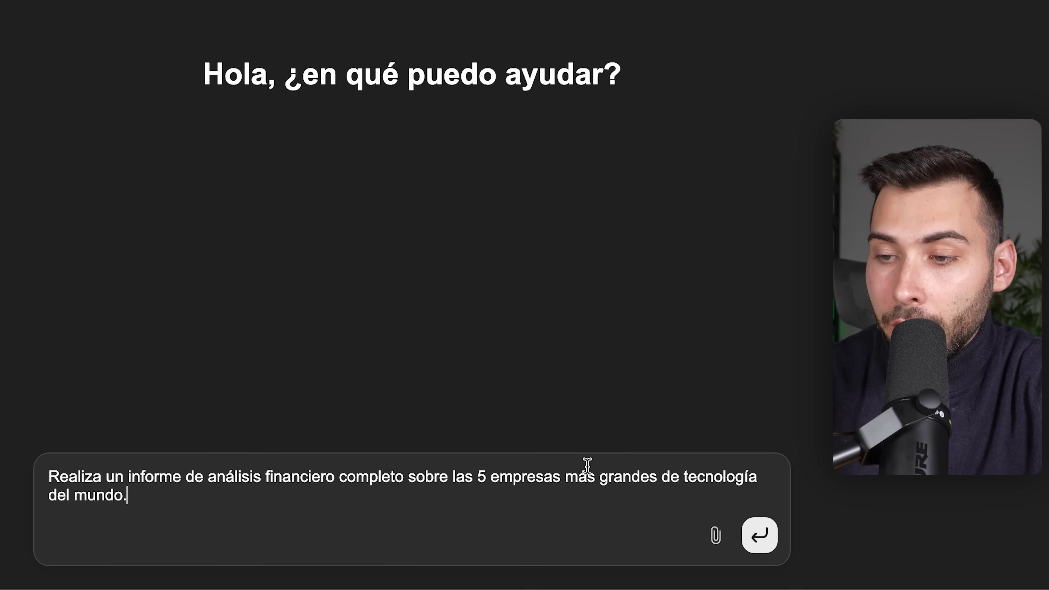
click(763, 538)
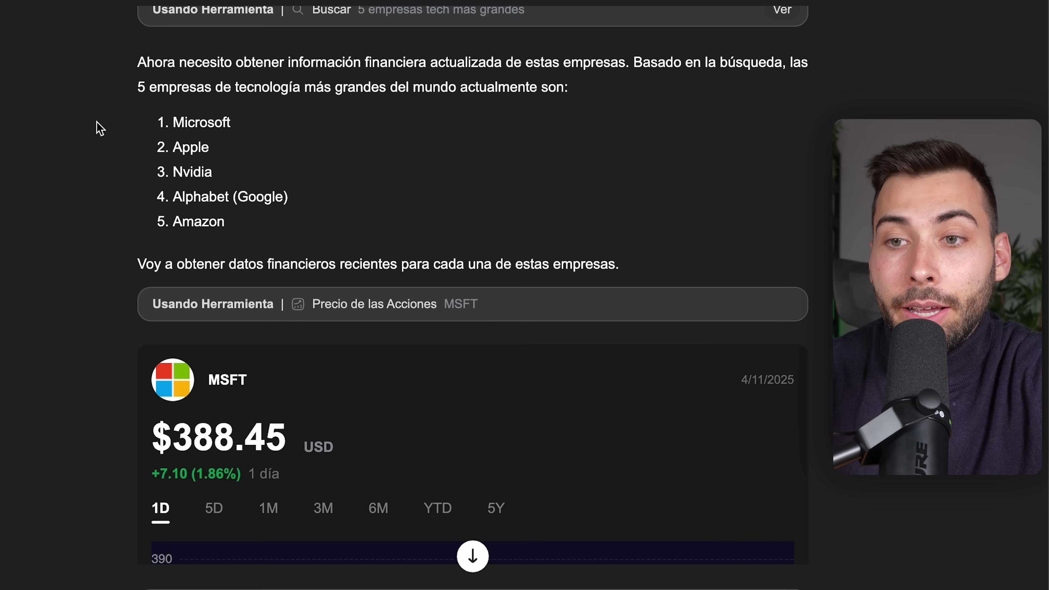
- Examine the agent's company list, the stock price cards and the sources it consulted while preparing the report
scroll(337, 179, down, 5)
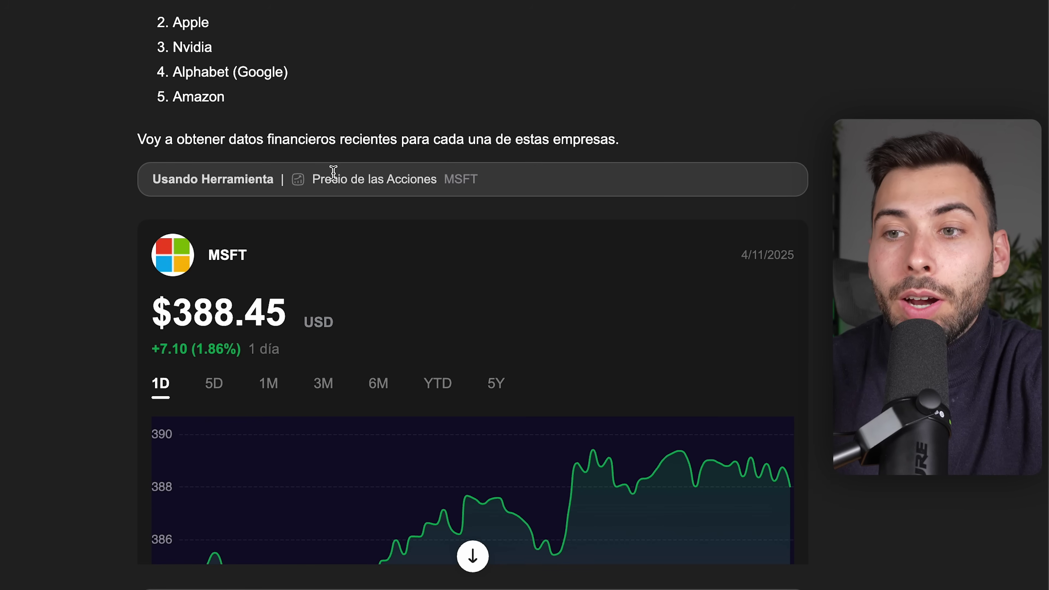
scroll(337, 180, down, 4)
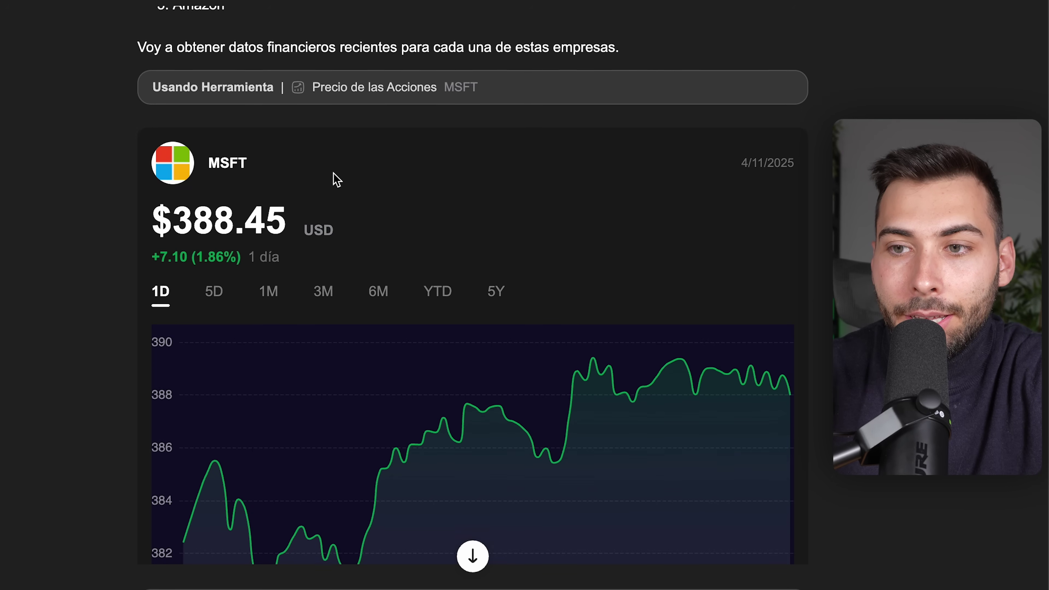
scroll(335, 180, down, 8)
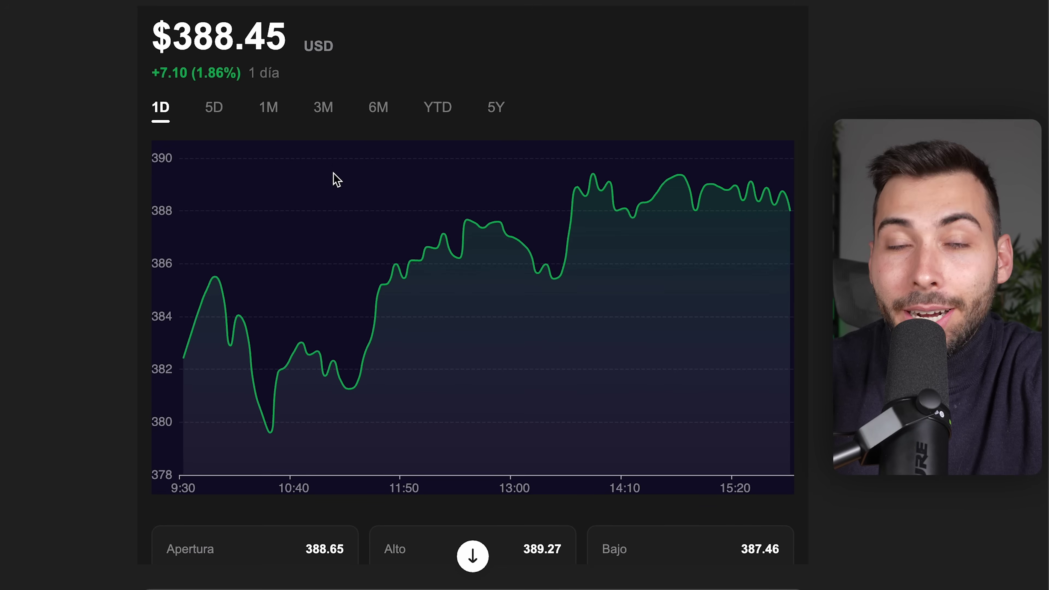
scroll(336, 179, down, 15)
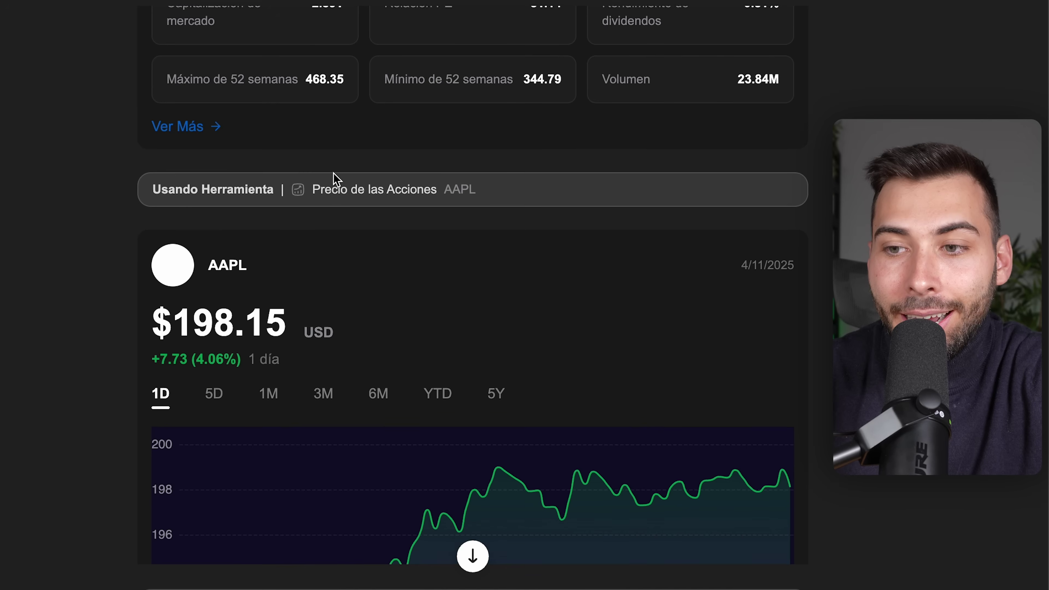
scroll(336, 180, down, 20)
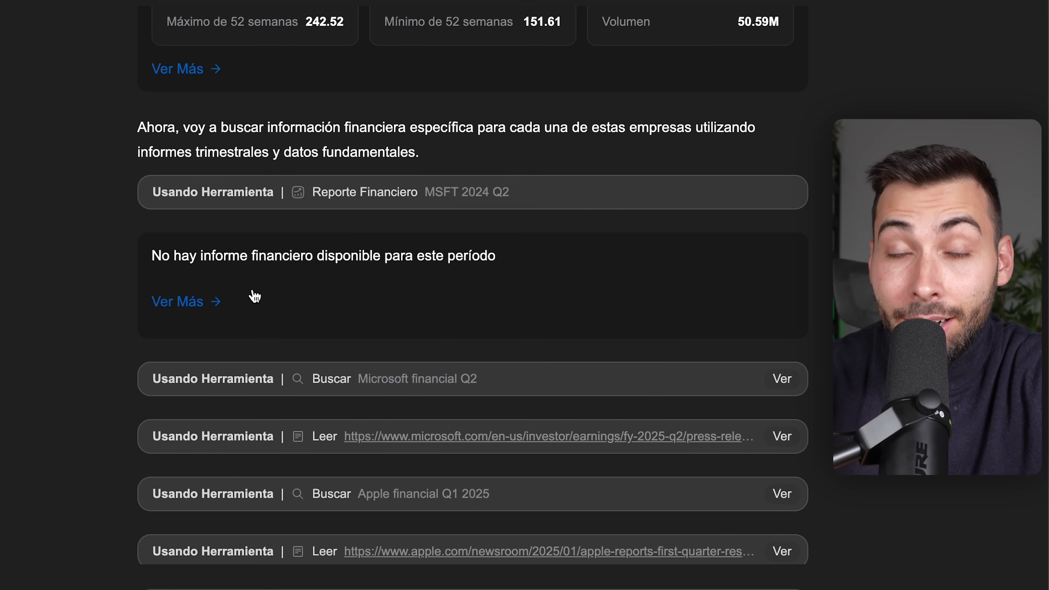
scroll(266, 259, down, 6)
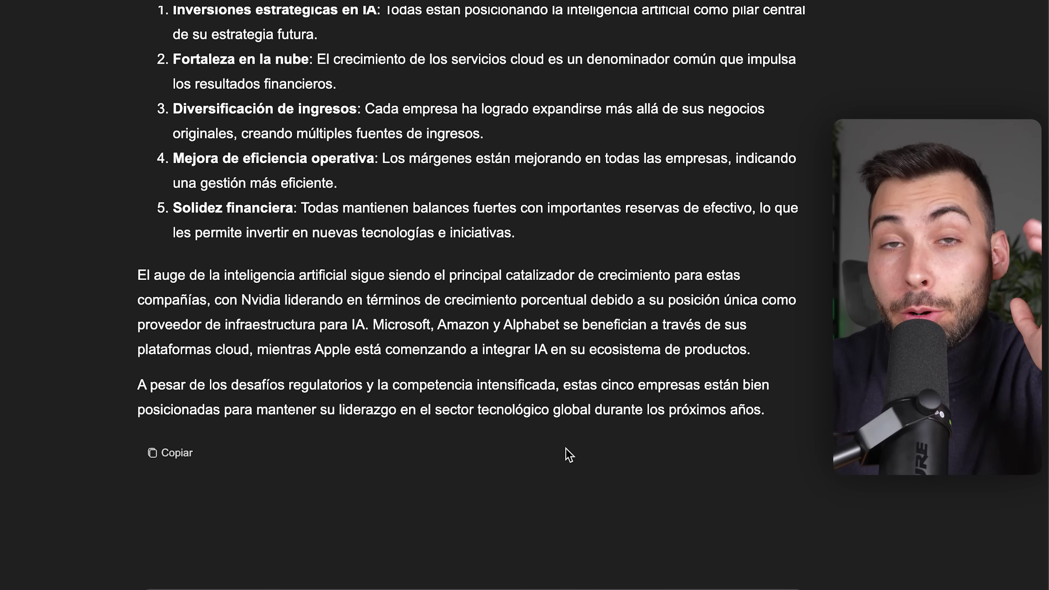
- Review the finished report from its conclusions back through the sector trends, comparison tables and individual company sections
scroll(575, 322, up, 20)
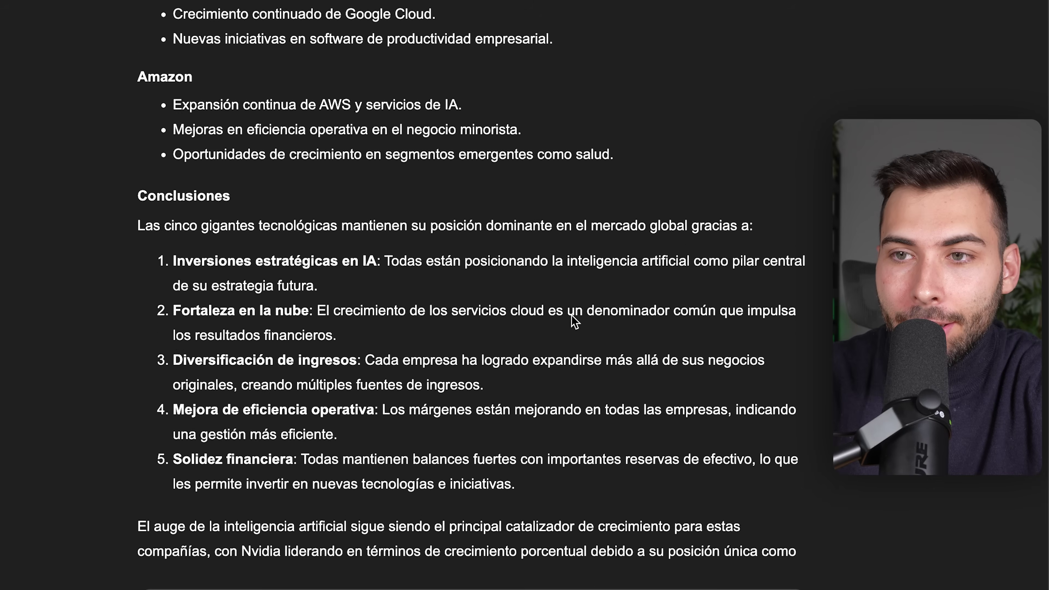
scroll(575, 321, up, 15)
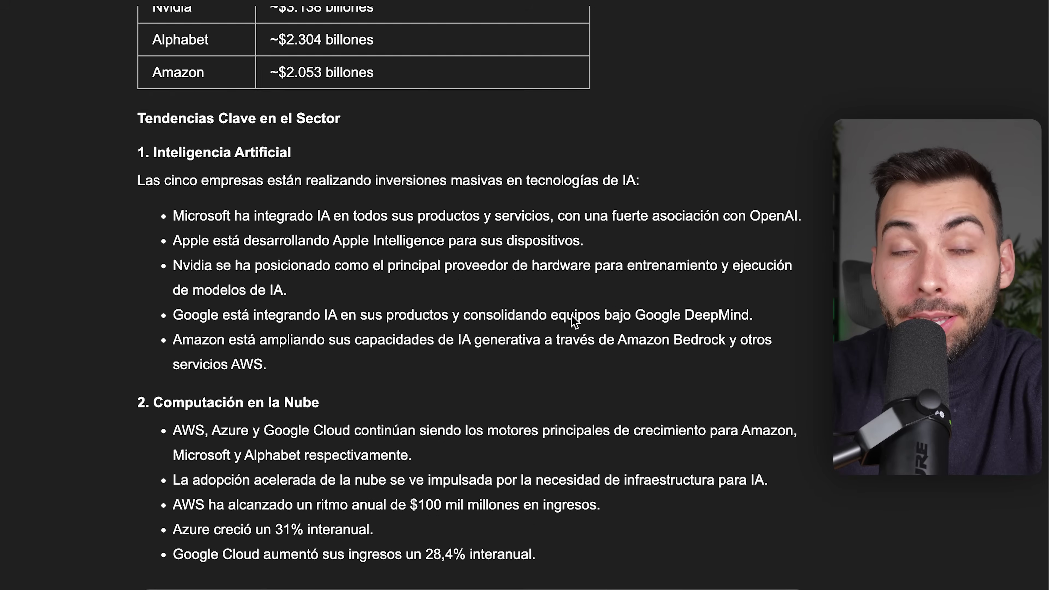
scroll(572, 321, up, 3)
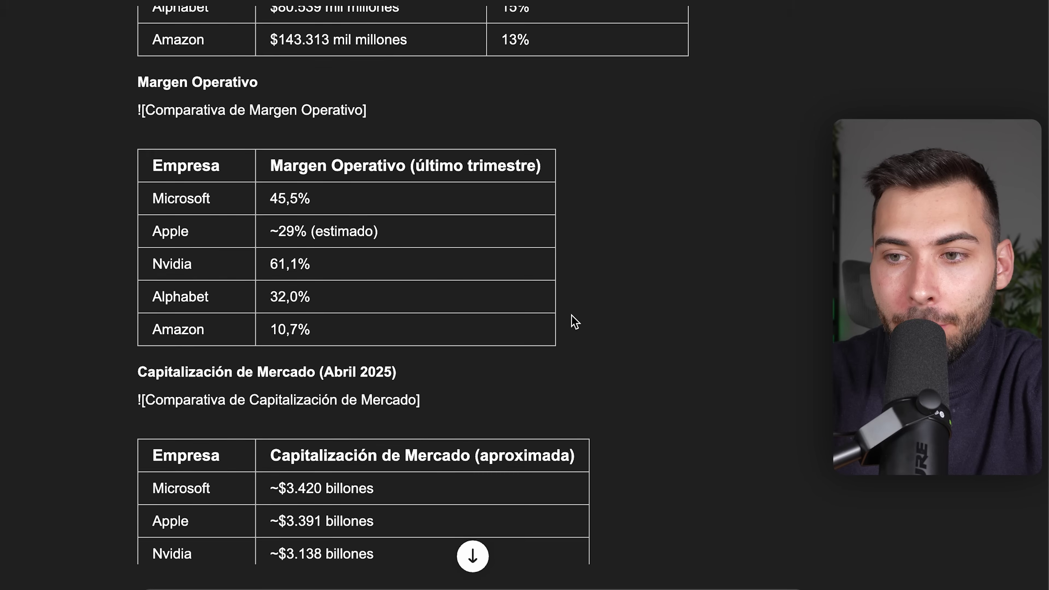
scroll(571, 321, up, 6)
scroll(574, 361, down, 8)
scroll(575, 363, up, 2)
scroll(576, 362, up, 20)
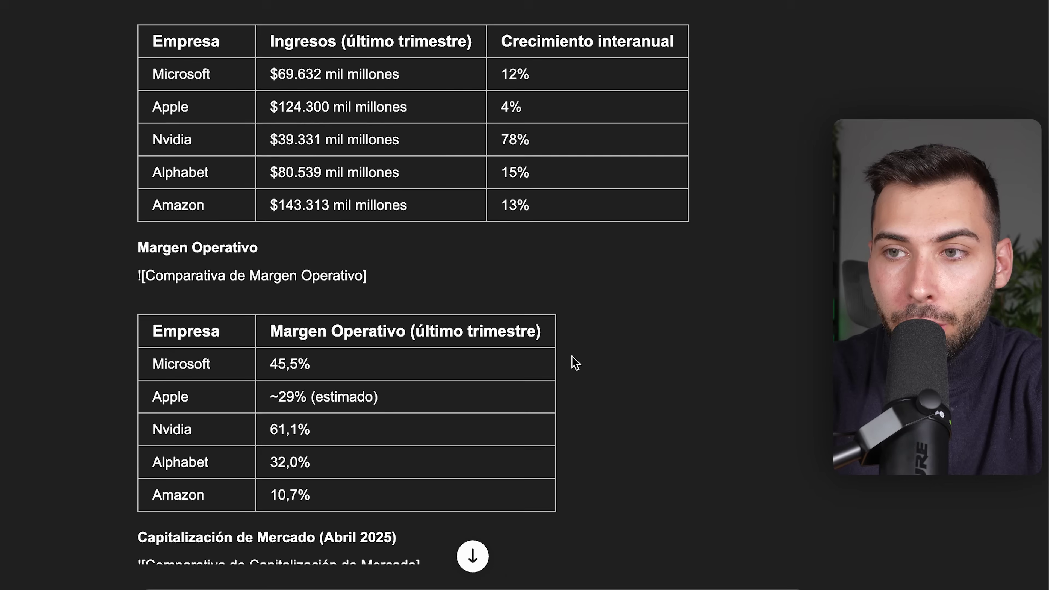
scroll(575, 362, up, 20)
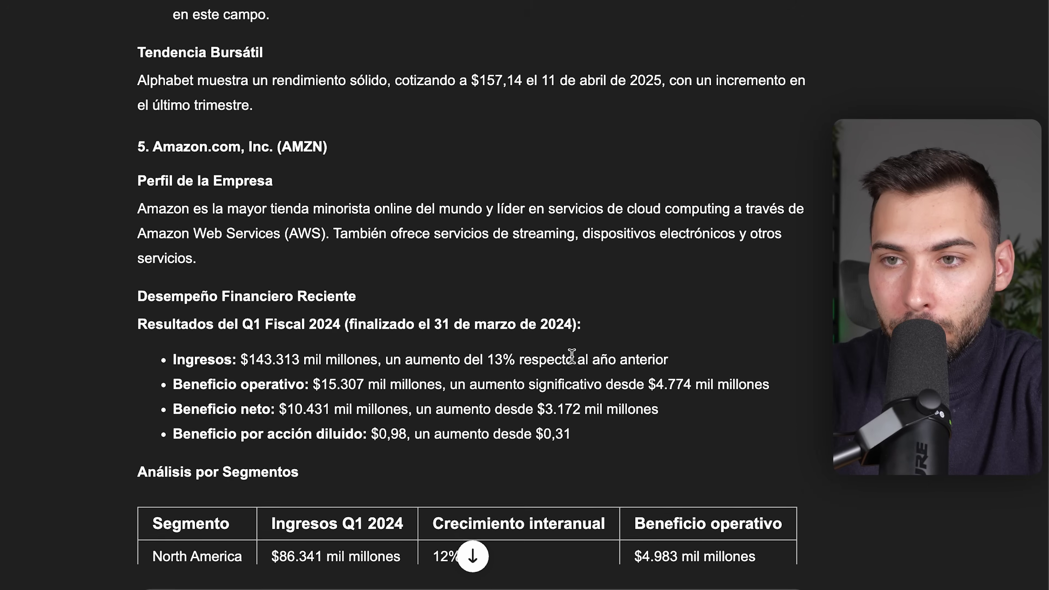
scroll(576, 362, up, 20)
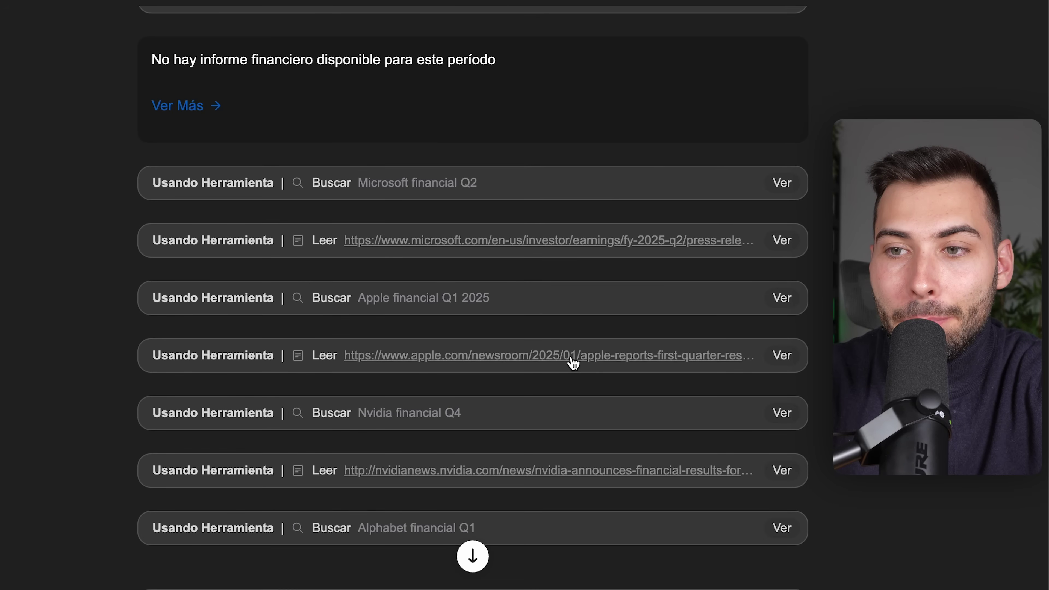
- Return to the stock price cards and open the full details for Microsoft (MSFT)
scroll(573, 363, up, 10)
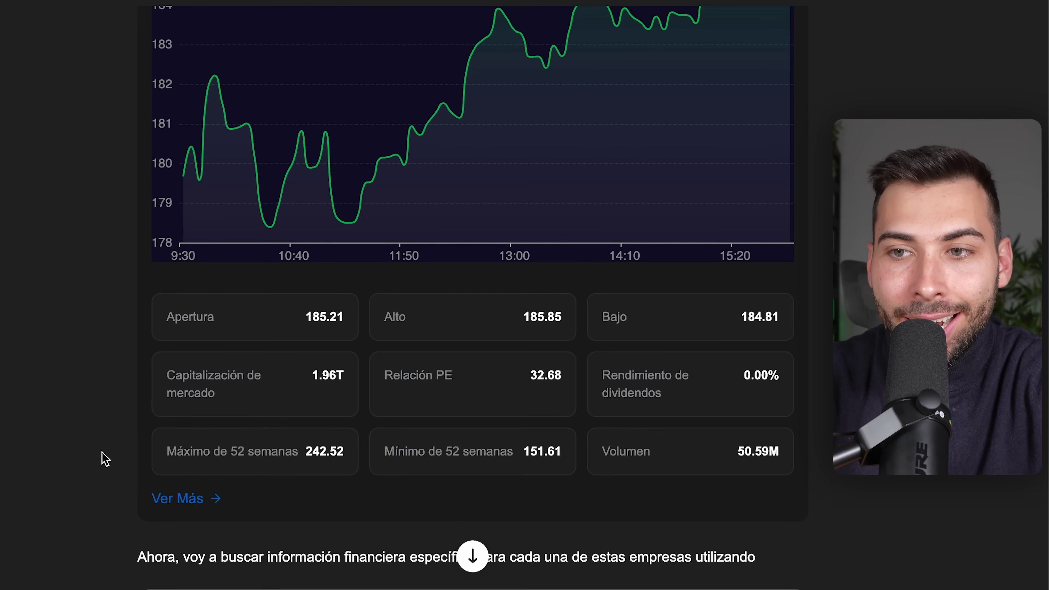
mouse_move(254, 248)
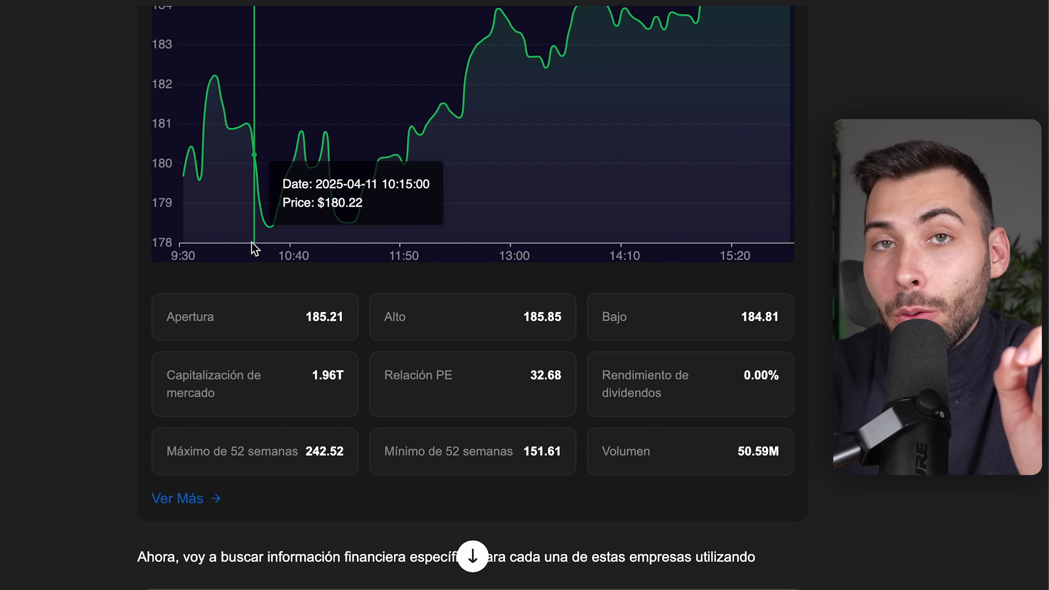
scroll(252, 246, down, 15)
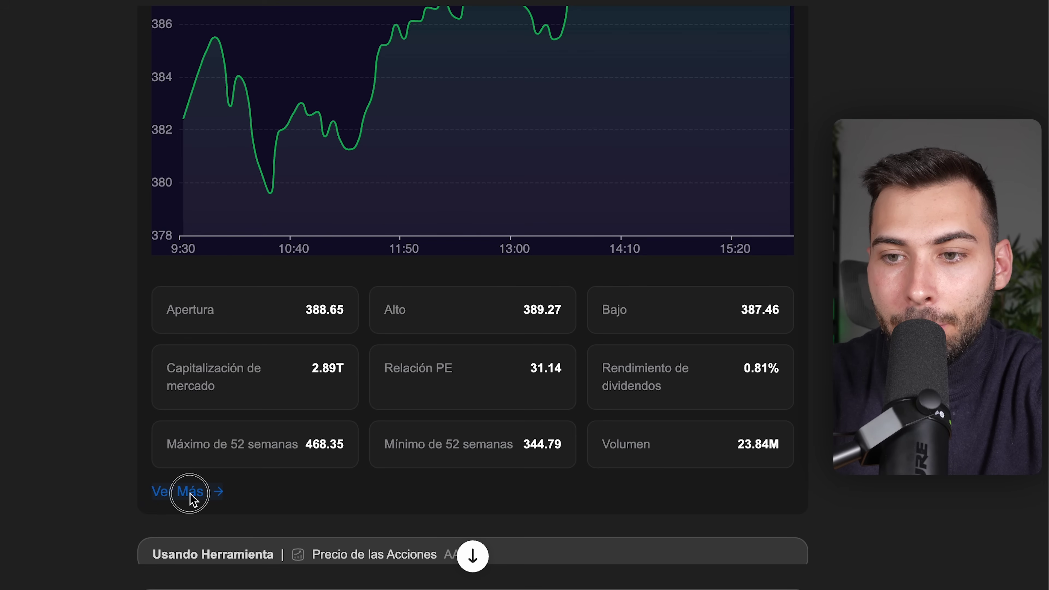
click(190, 495)
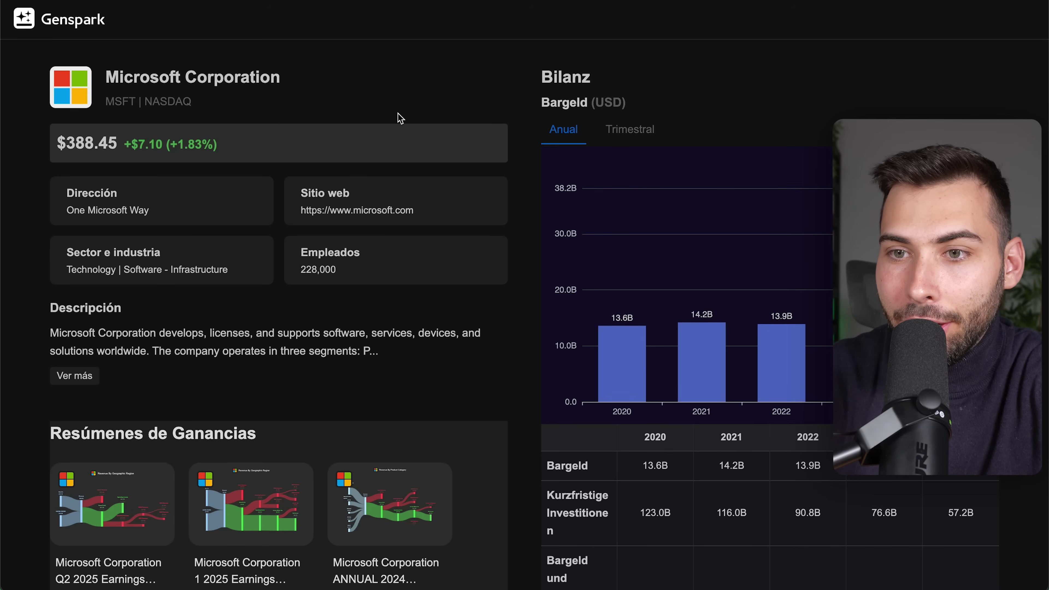
- Examine Microsoft's company name, ticker and stock price on its financial profile page
drag(99, 66, 277, 96)
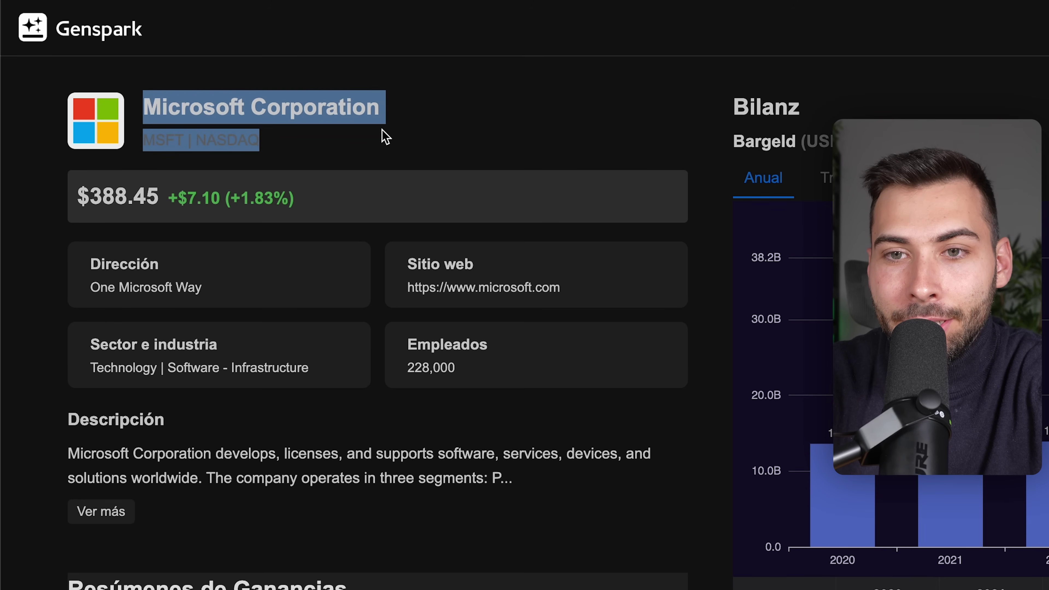
drag(389, 204, 170, 202)
click(186, 201)
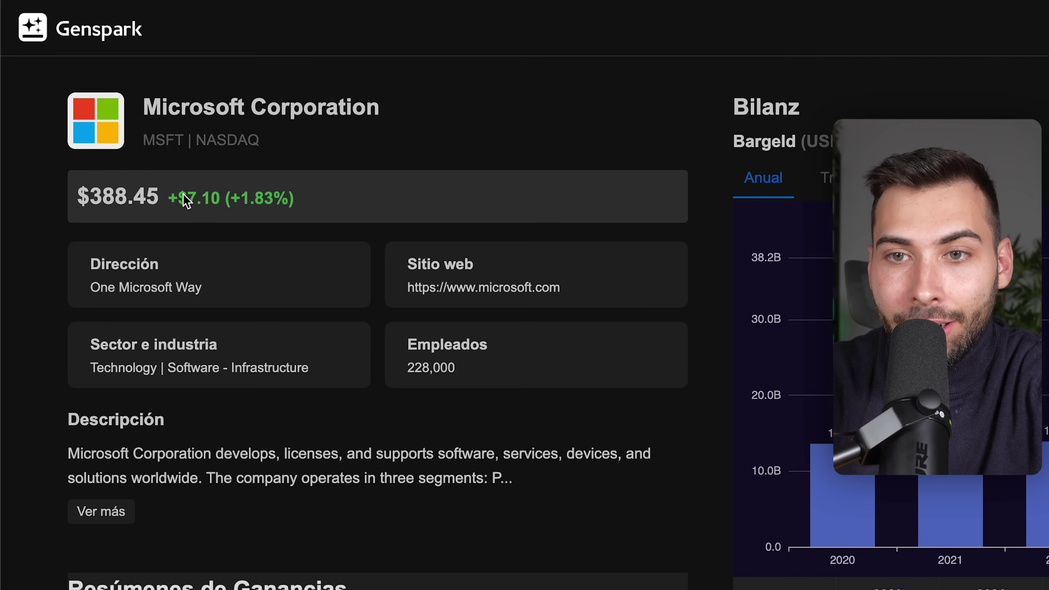
click(349, 207)
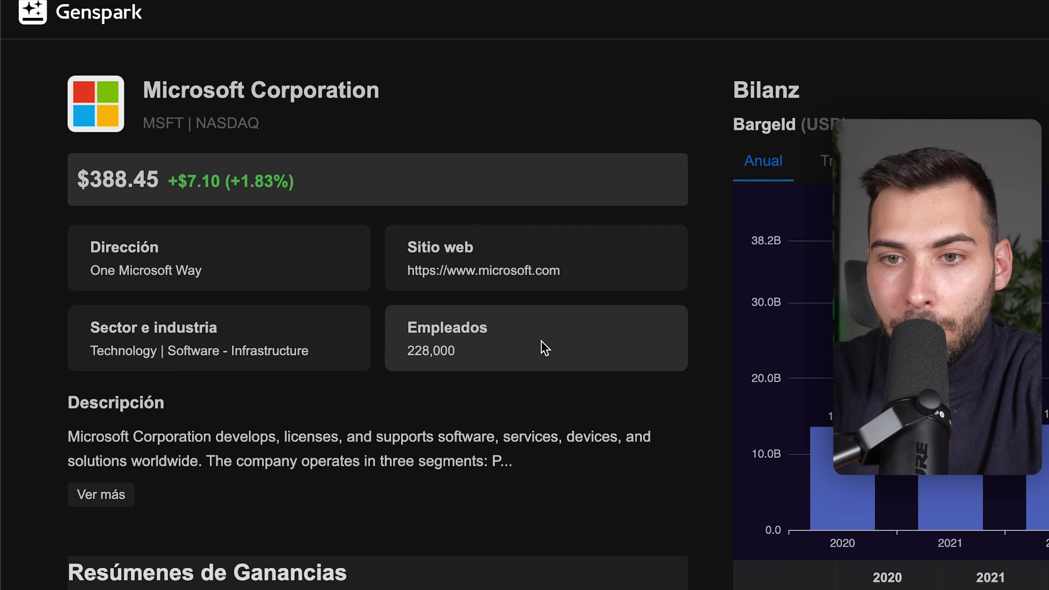
- Expand the full Descripción text of Microsoft Corporation and look it over
click(101, 495)
scroll(103, 500, down, 5)
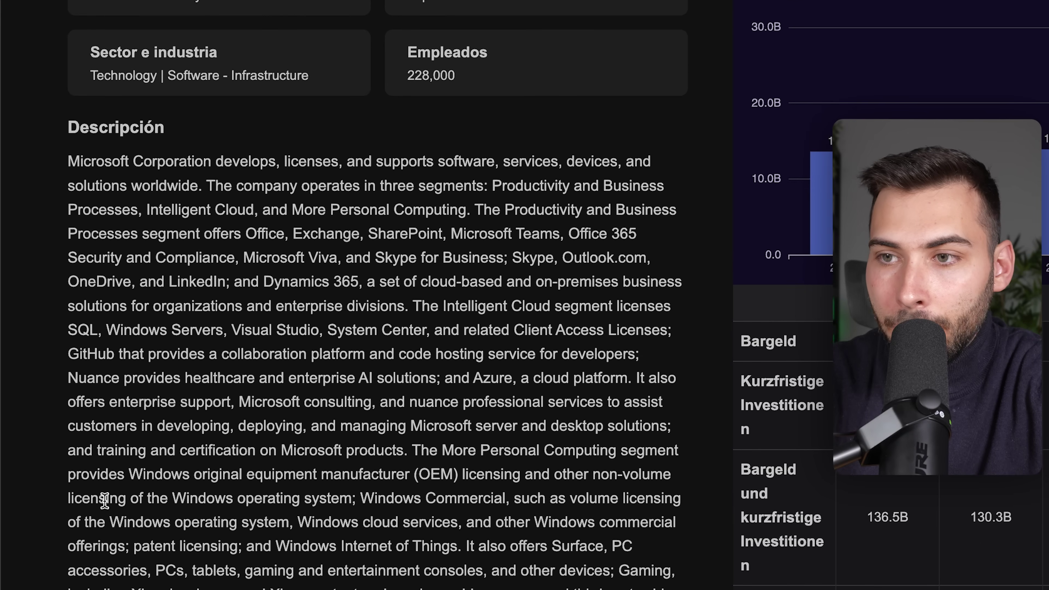
scroll(101, 534, up, 6)
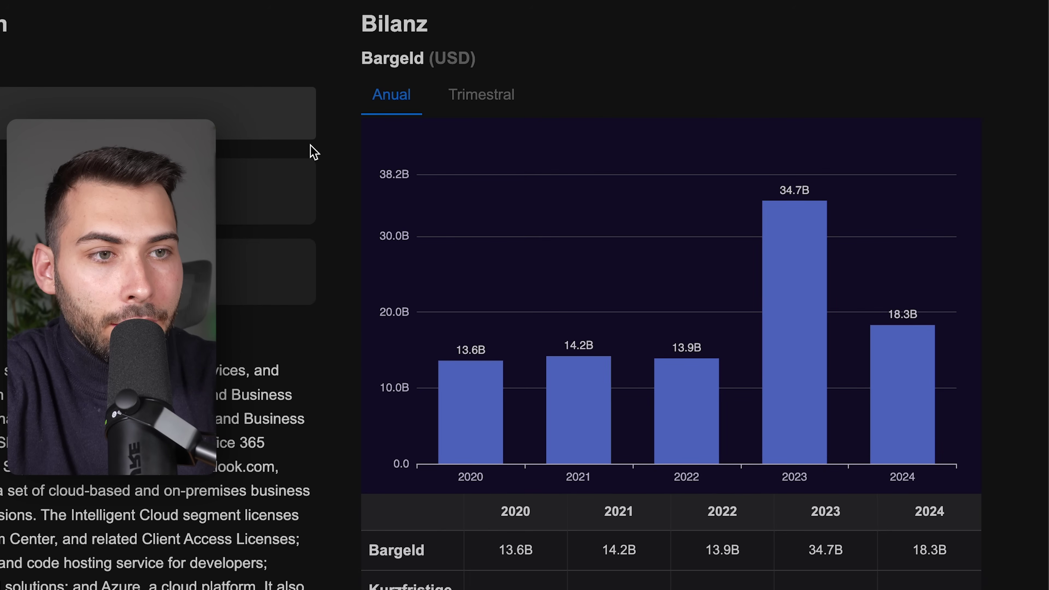
- Inspect the annual Bargeld chart in the Bilanz section, switch it to Trimestral and review the quarterly figures
mouse_move(427, 264)
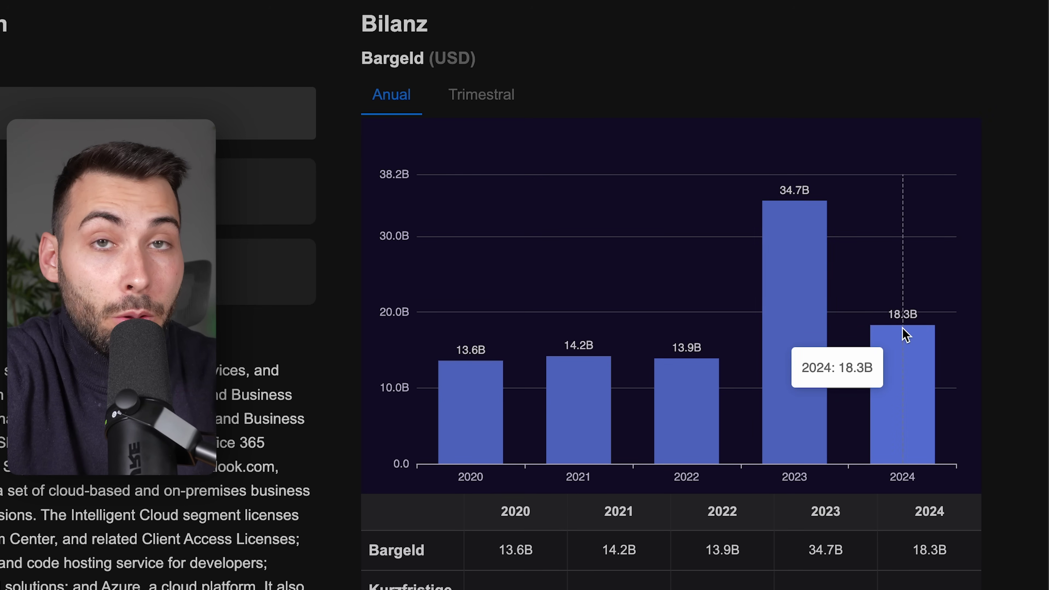
click(489, 106)
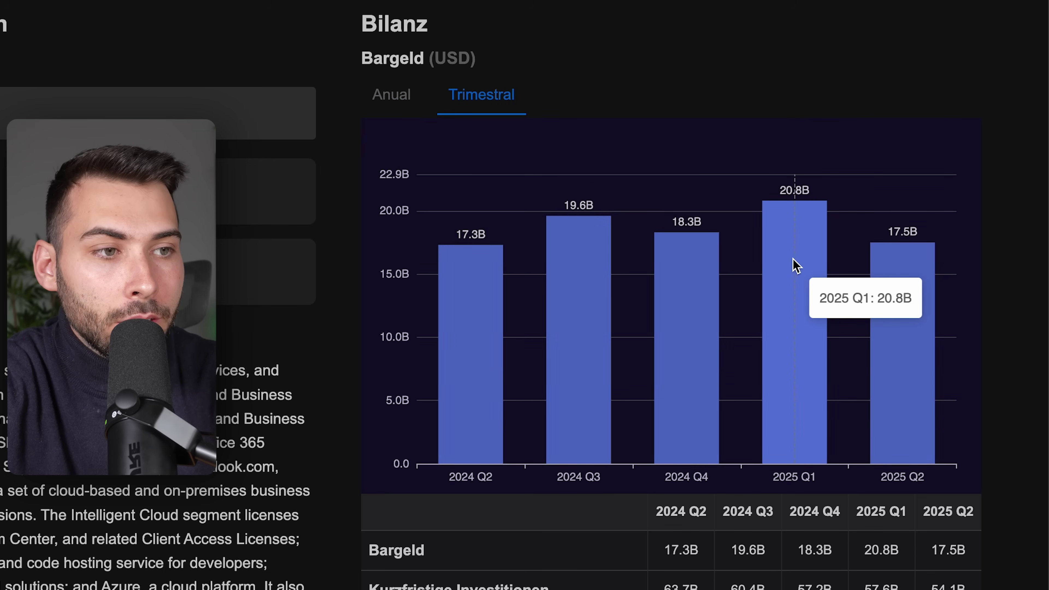
scroll(888, 283, down, 10)
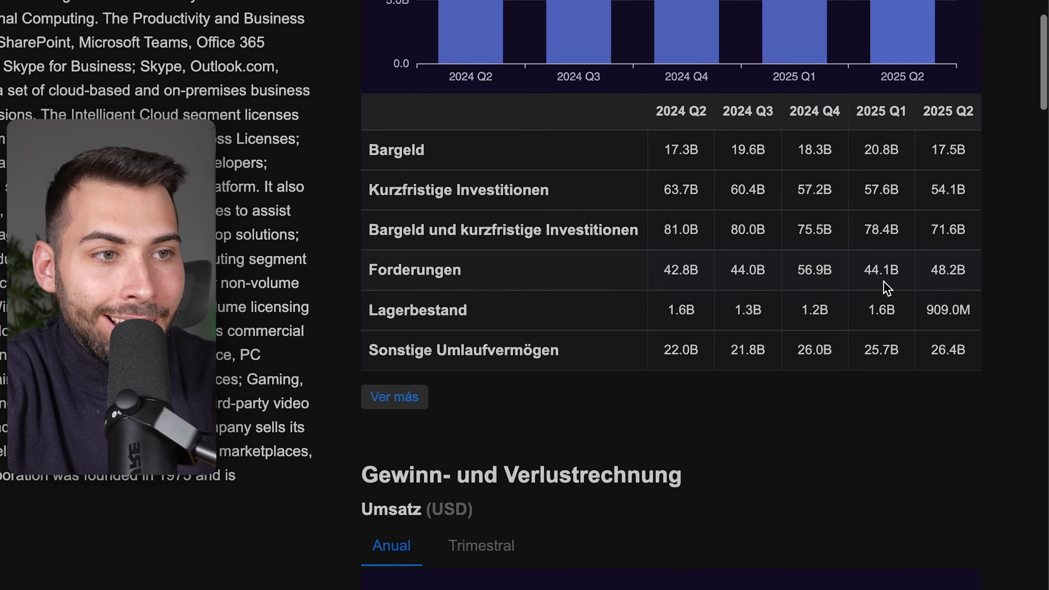
scroll(636, 227, down, 4)
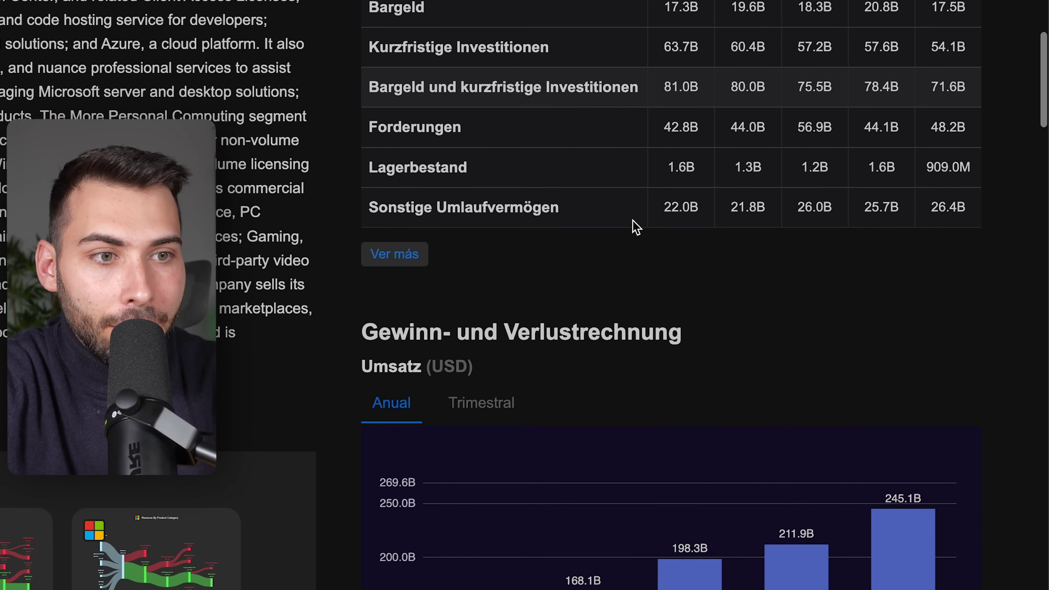
- Open the Microsoft Corporation Q2 2025 earnings report from Resúmenes de Ganancias and enlarge its Revenue By Geographic Region diagram
scroll(637, 227, down, 9)
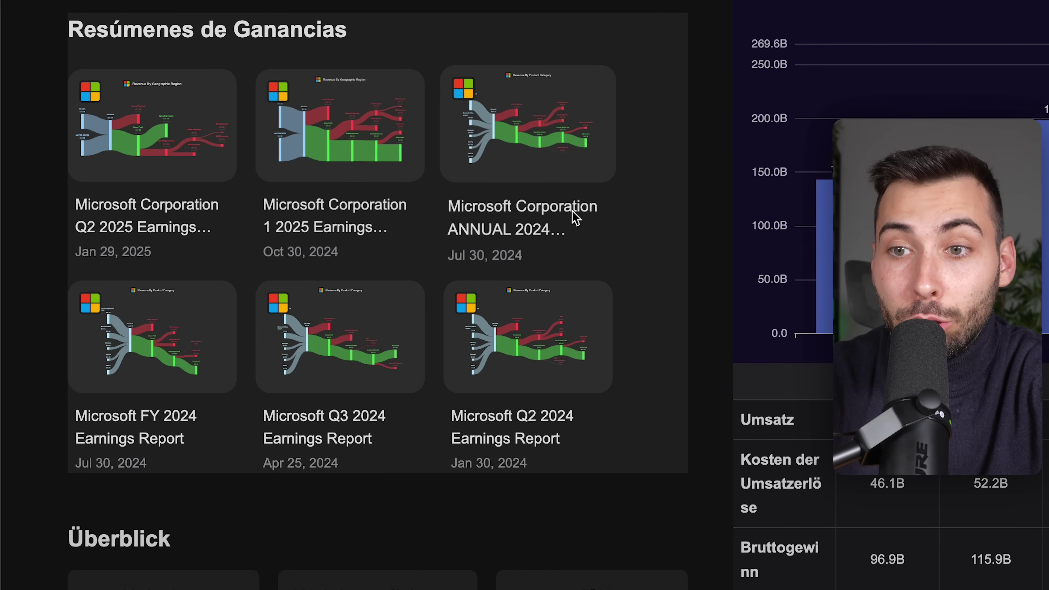
click(207, 166)
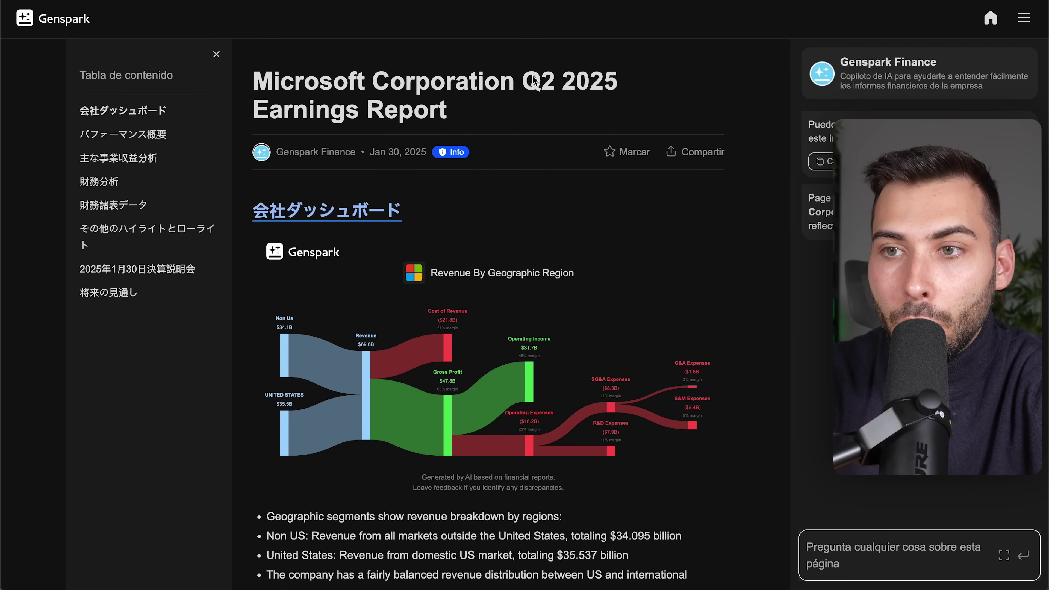
click(325, 433)
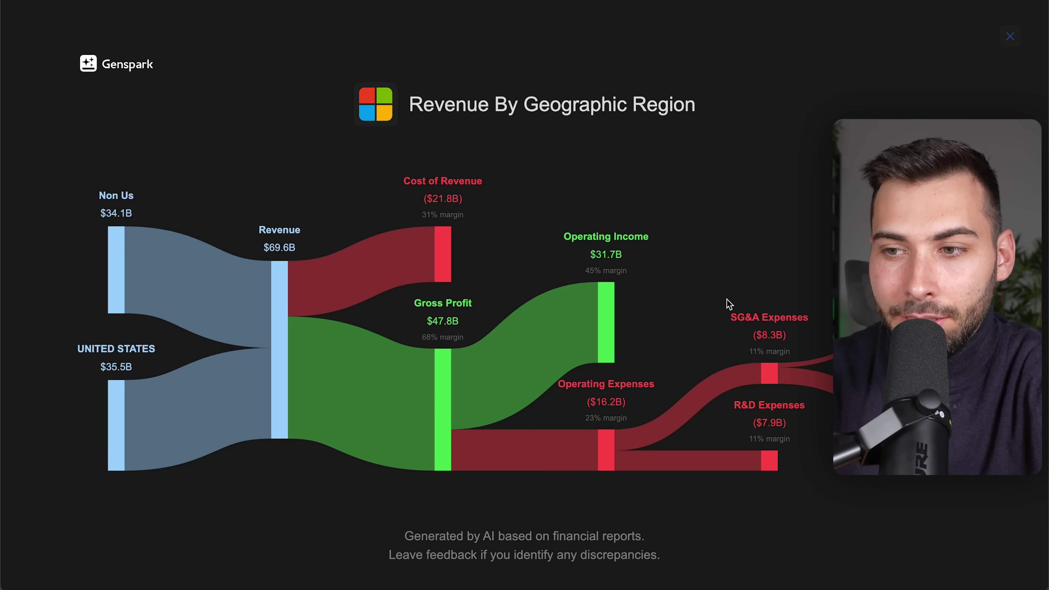
- Close the enlarged revenue diagram and review Microsoft's Überblick figures, one-day price chart and key market statistics
key(Escape)
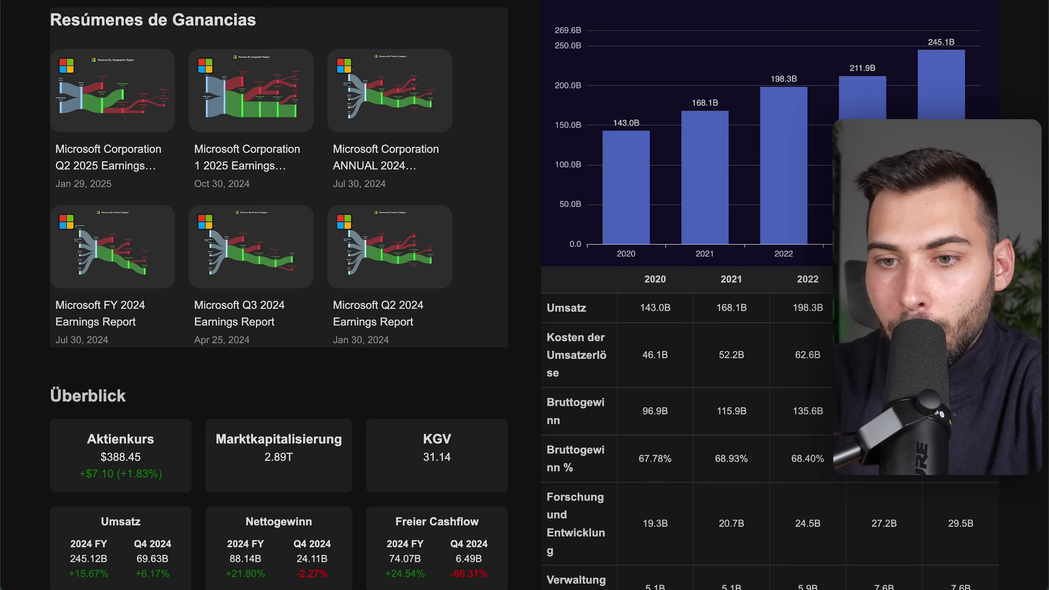
scroll(425, 387, down, 5)
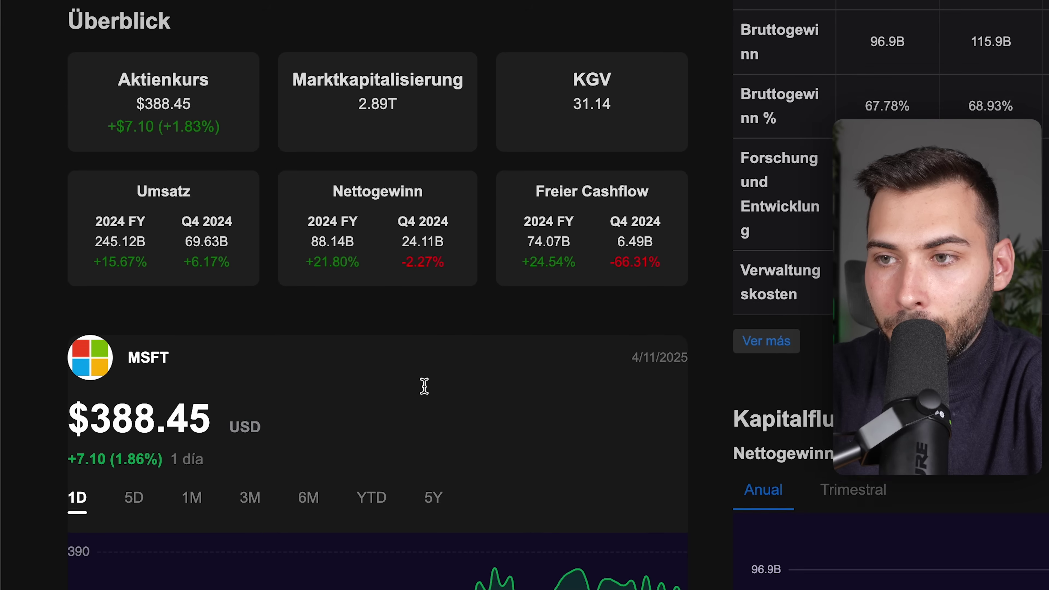
scroll(428, 393, down, 2)
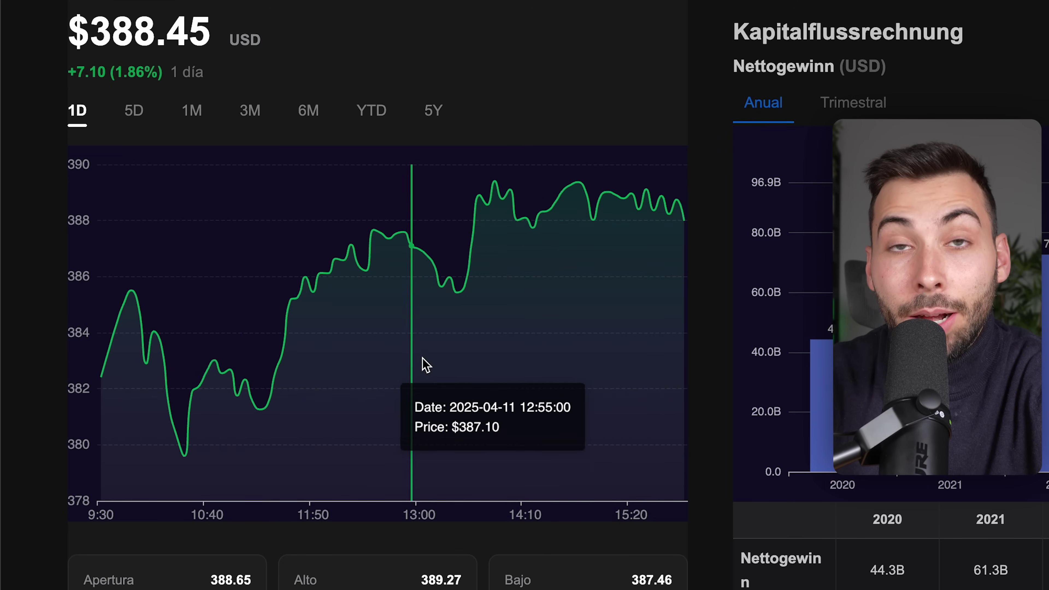
scroll(562, 367, down, 3)
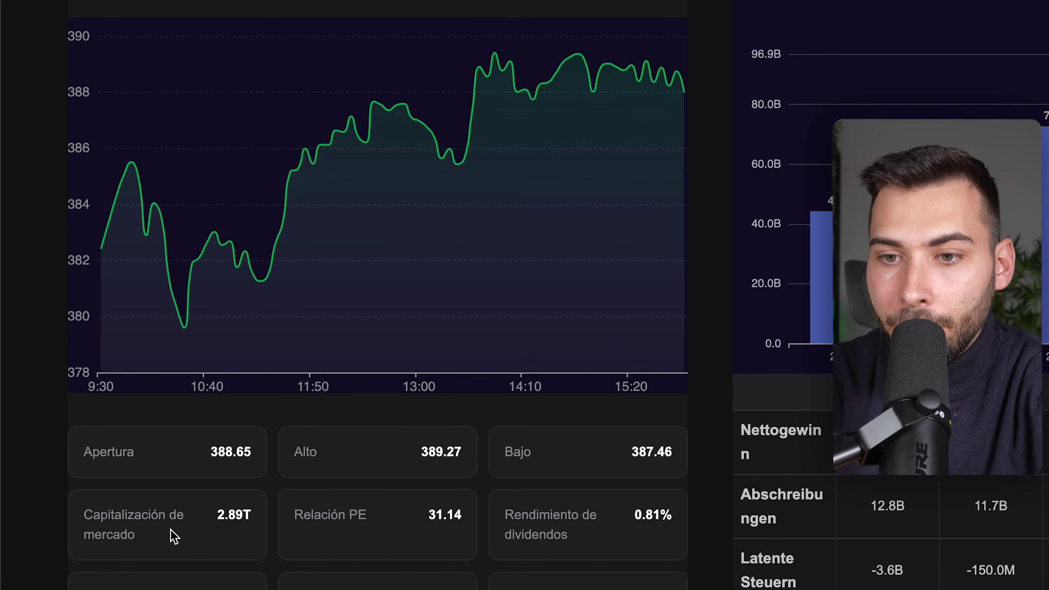
scroll(425, 524, down, 1)
scroll(621, 565, down, 4)
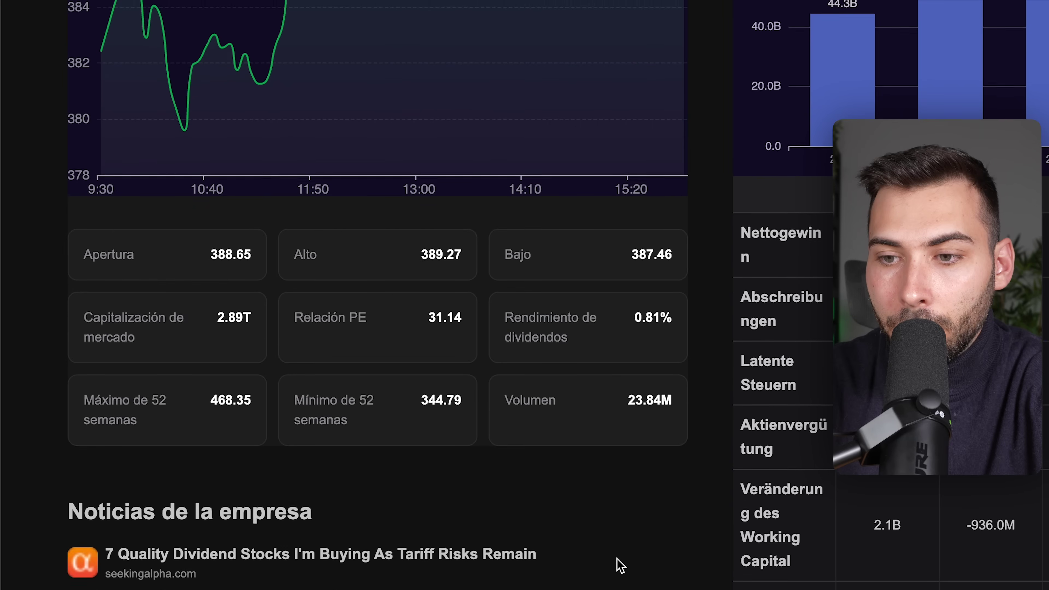
- Look over the Microsoft headlines in the Noticias de la empresa section
scroll(620, 565, down, 8)
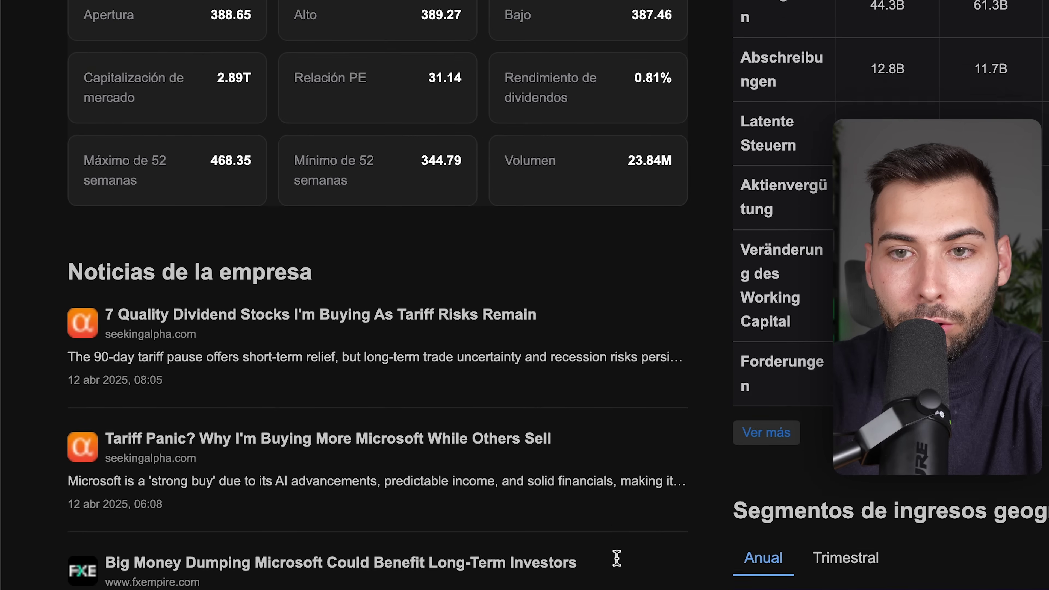
scroll(617, 559, down, 2)
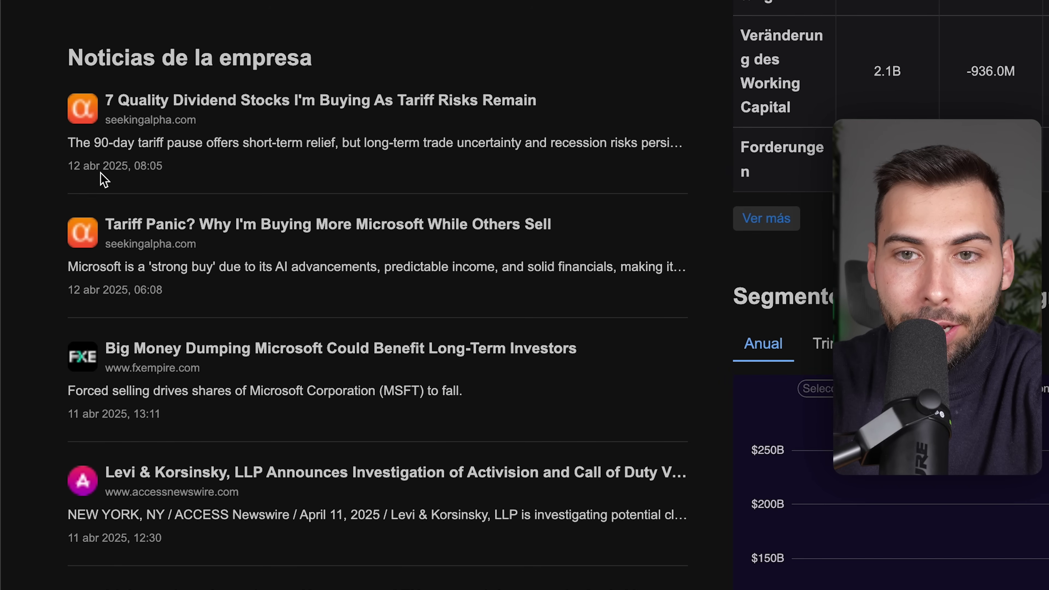
scroll(140, 188, down, 3)
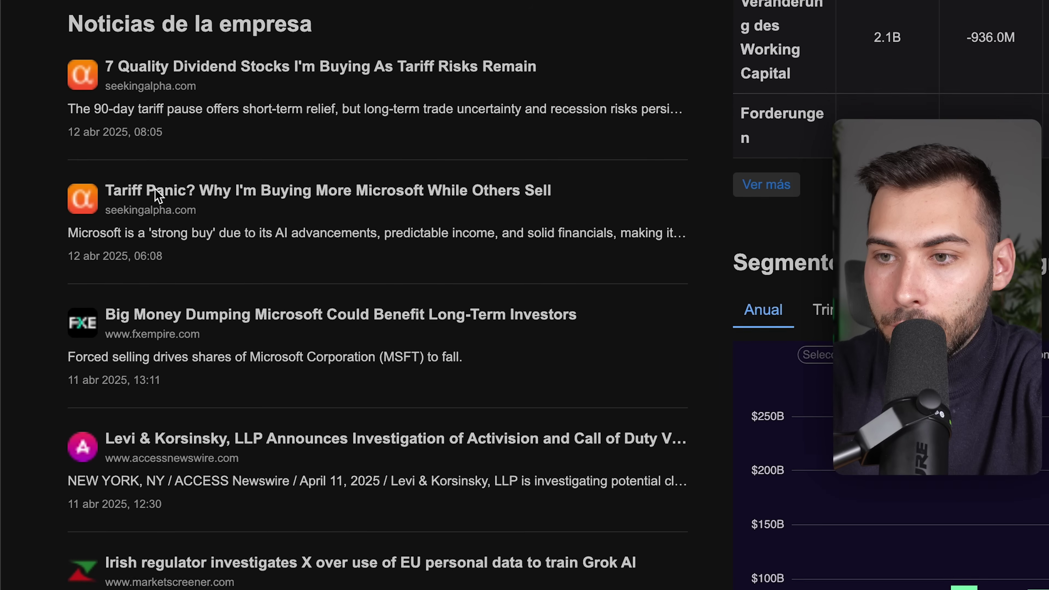
- Switch the Segmentos de ingresos geográficos chart to Trimestral and examine the Objetivo de Precio and product revenue segment charts
scroll(156, 192, down, 4)
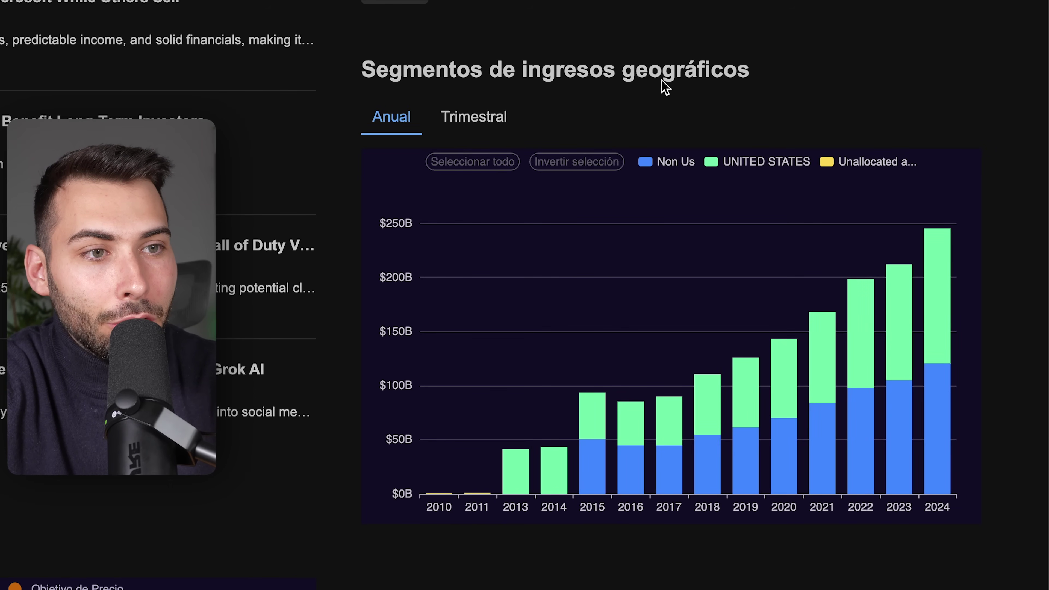
click(490, 130)
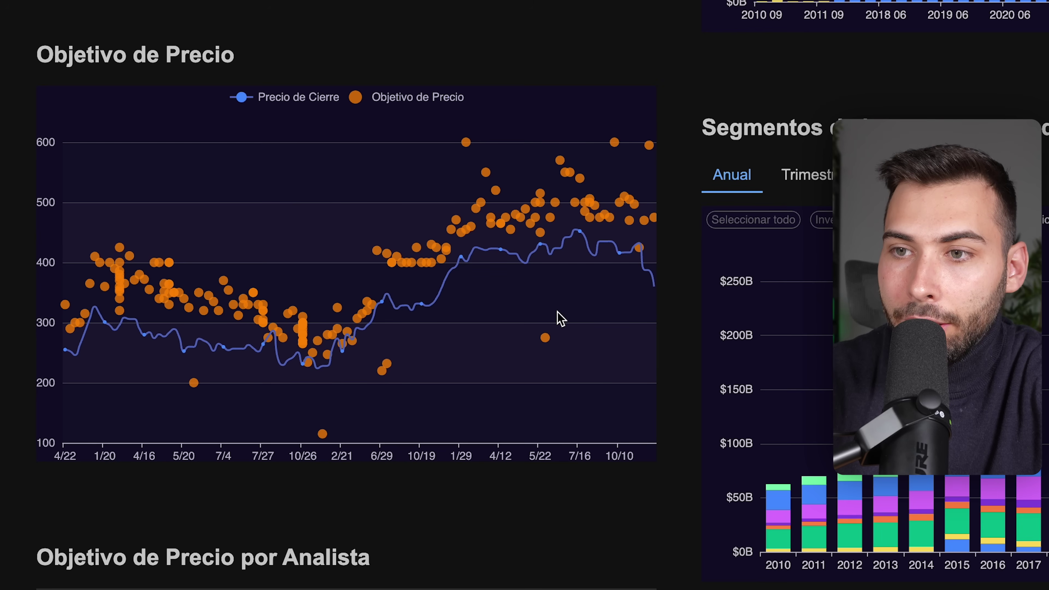
scroll(559, 317, down, 3)
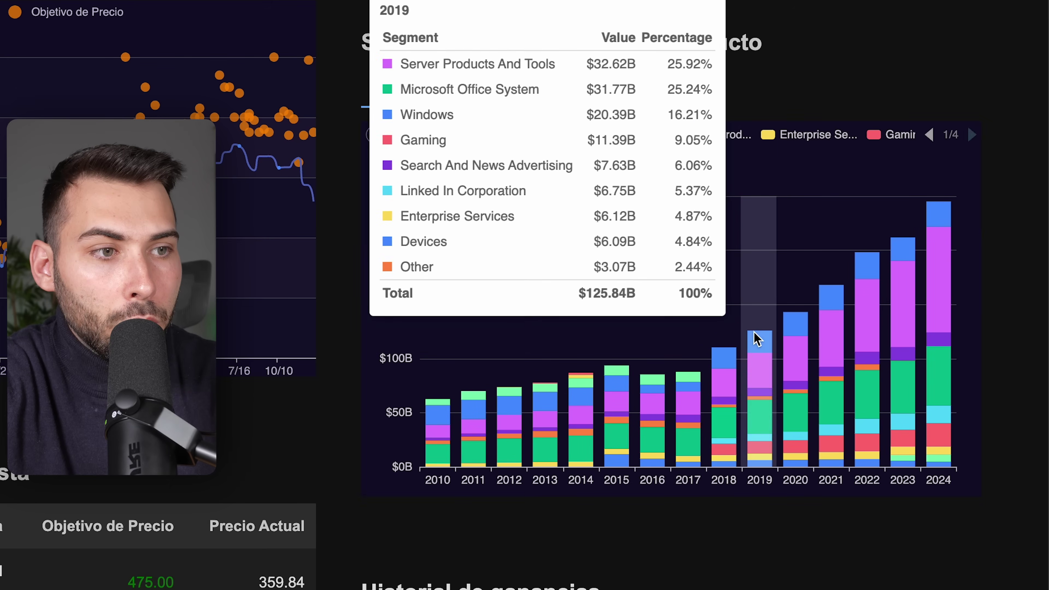
- Review Microsoft's Objetivo de Precio por Analista, Historial de dividendos and Historial de división de acciones tables
scroll(822, 323, down, 1)
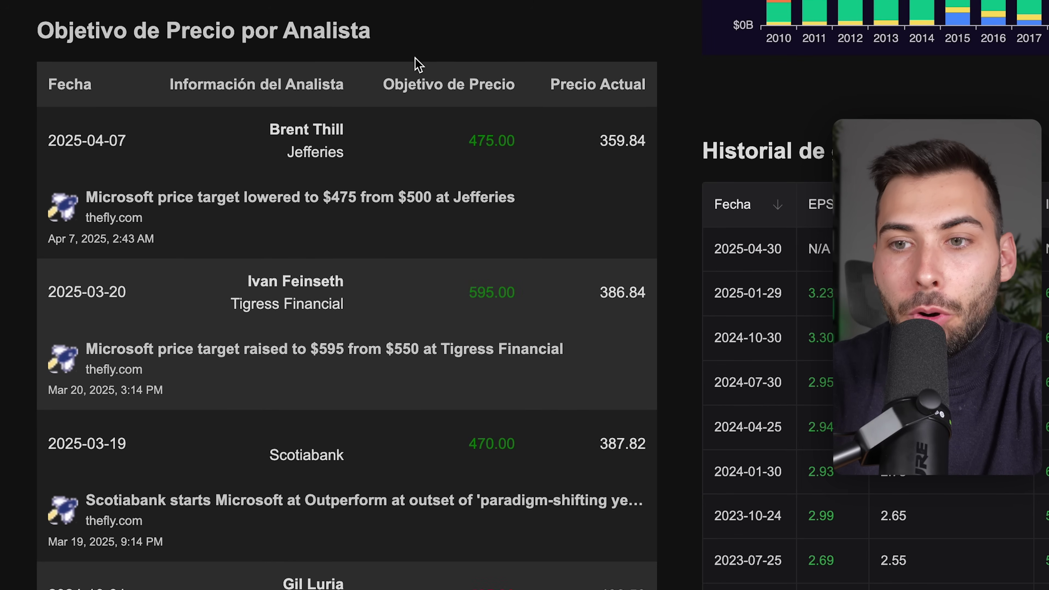
scroll(742, 256, down, 10)
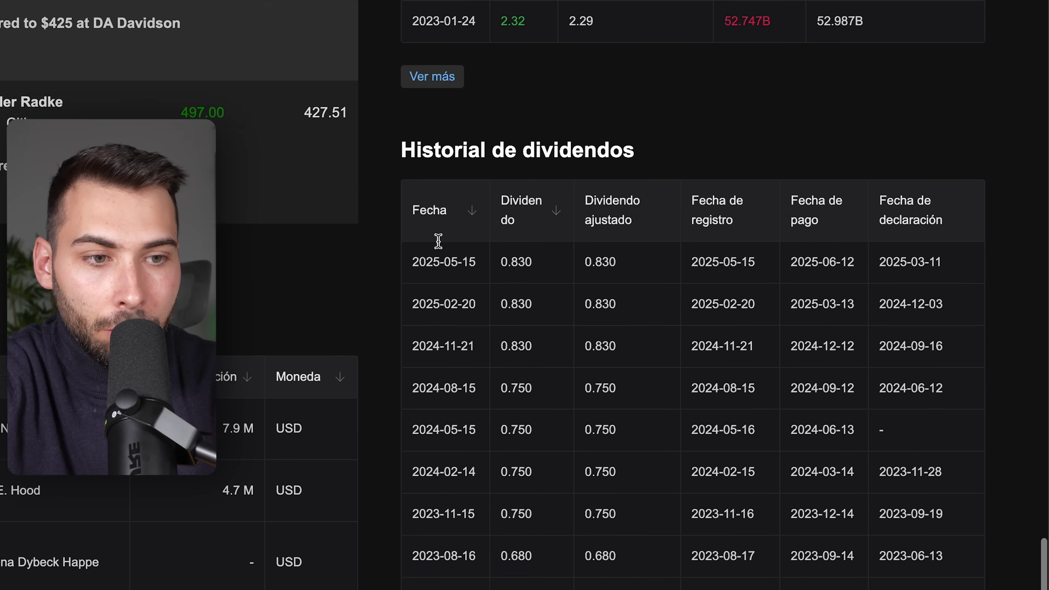
scroll(439, 242, down, 10)
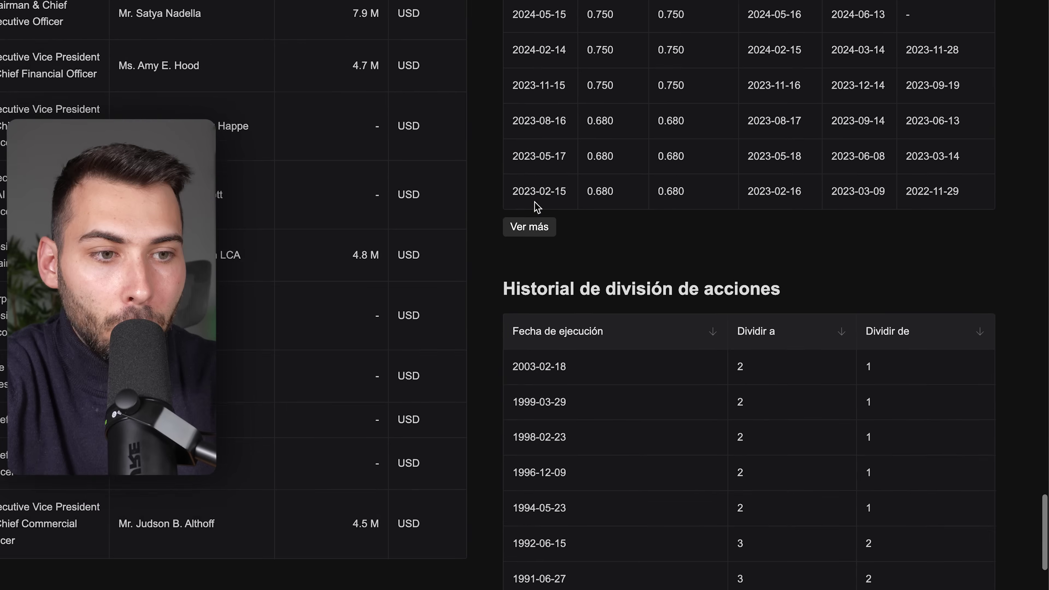
scroll(572, 189, down, 10)
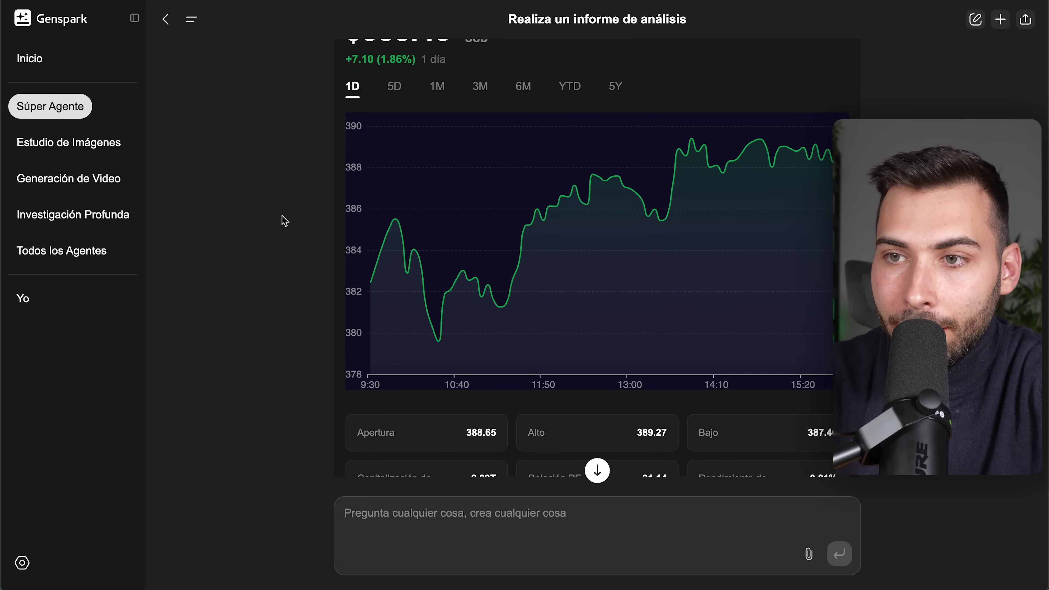
- Open NVIDIA's full financial profile from its stock card in the analysis report and look through its earnings, news and price targets
scroll(285, 221, down, 12)
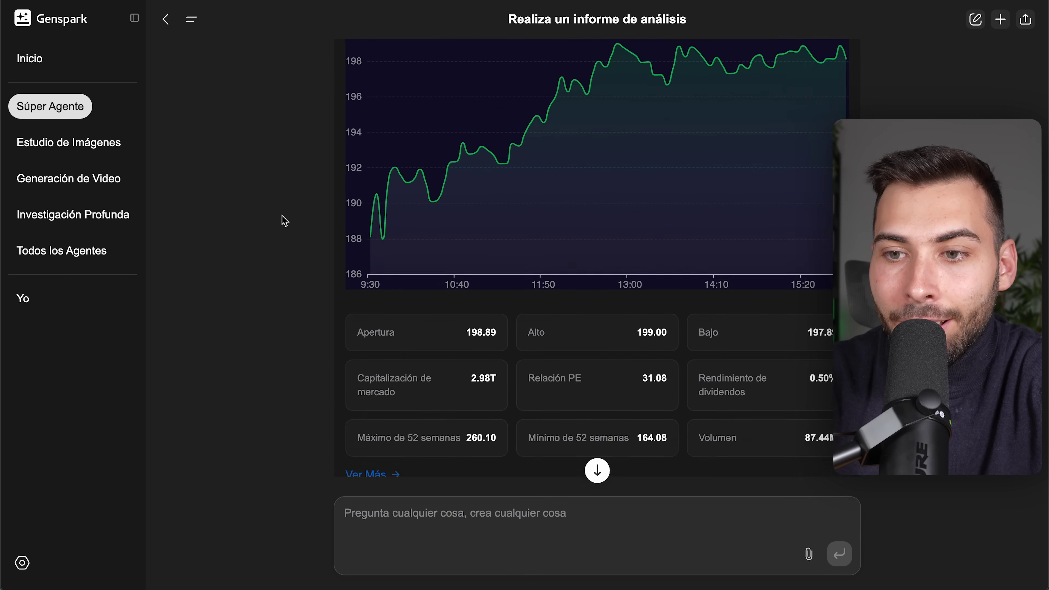
scroll(285, 221, down, 4)
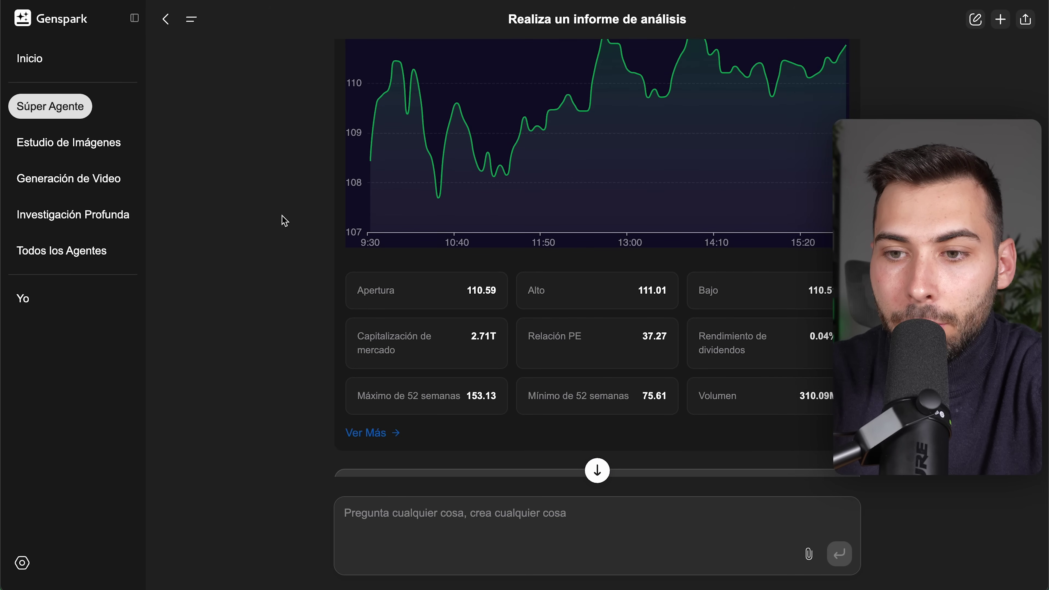
click(372, 432)
scroll(520, 428, down, 15)
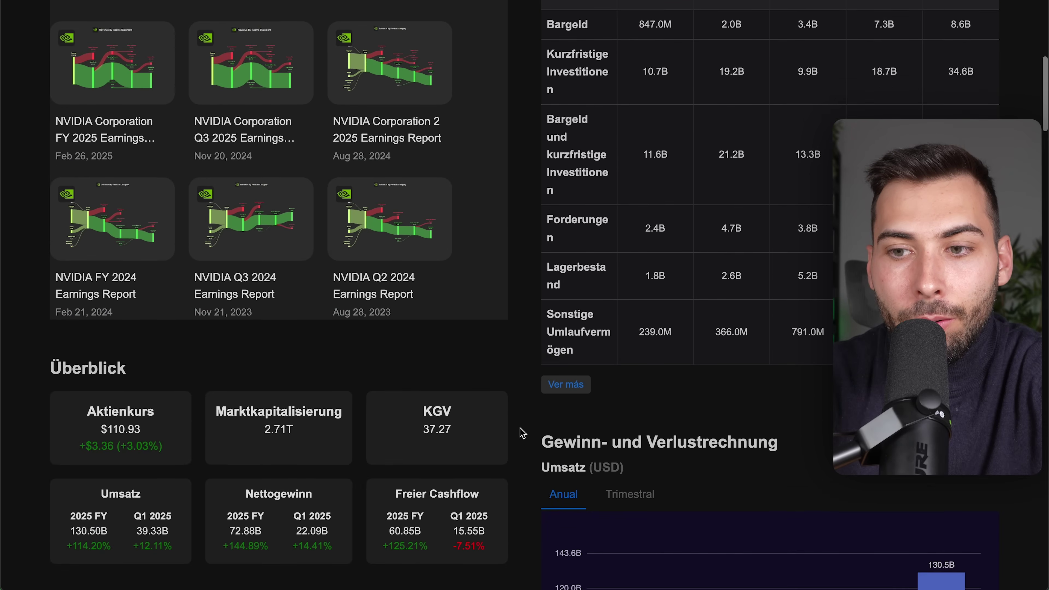
scroll(520, 429, down, 20)
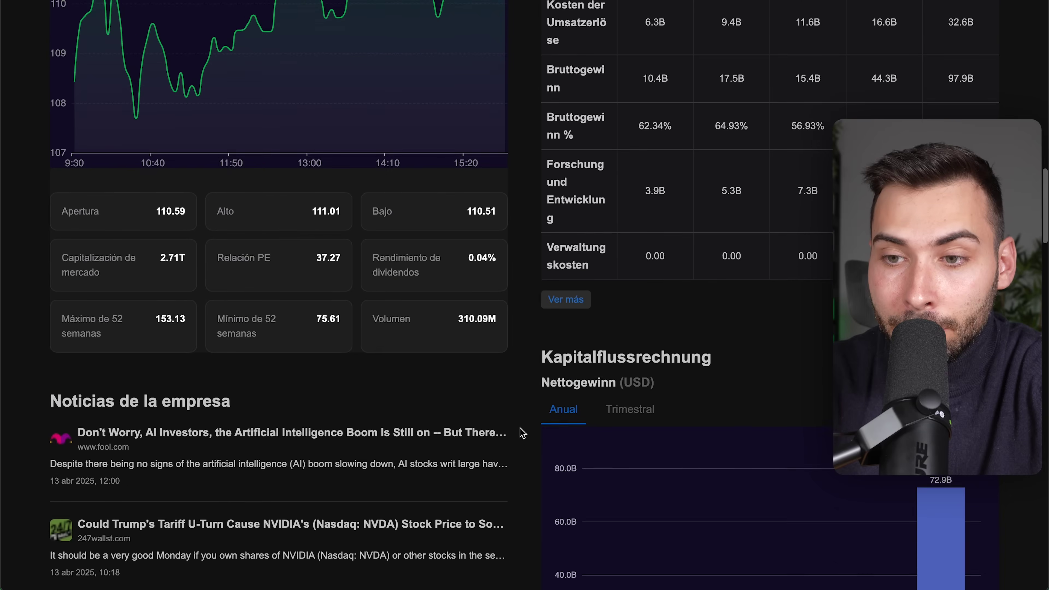
scroll(520, 429, down, 20)
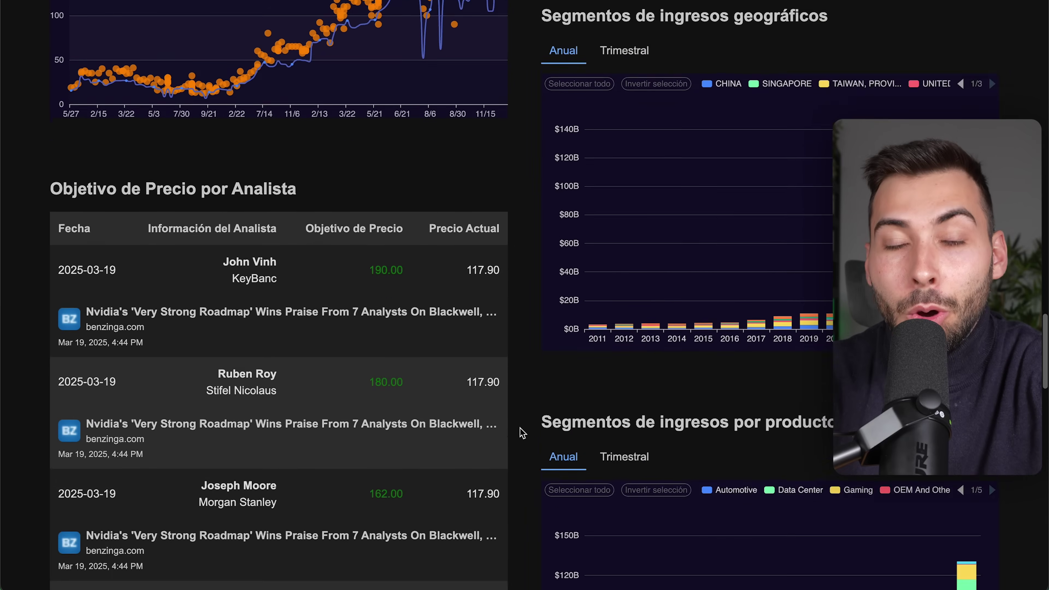
scroll(519, 429, down, 3)
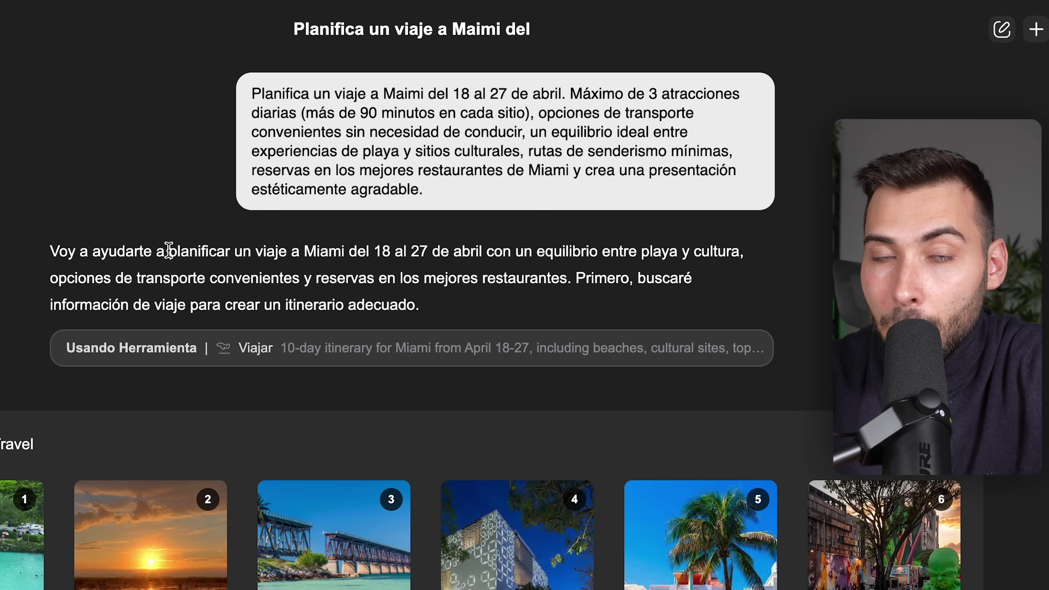
- Browse the Genspark Travel guide cards in the response to the Miami trip request
scroll(169, 250, down, 5)
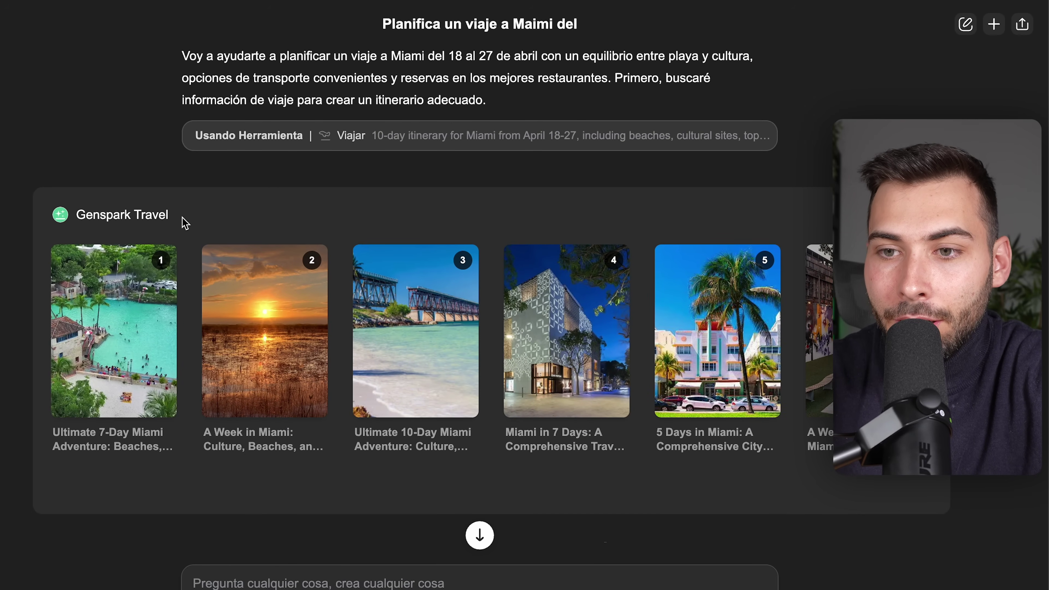
scroll(185, 223, down, 2)
scroll(223, 256, right, 10)
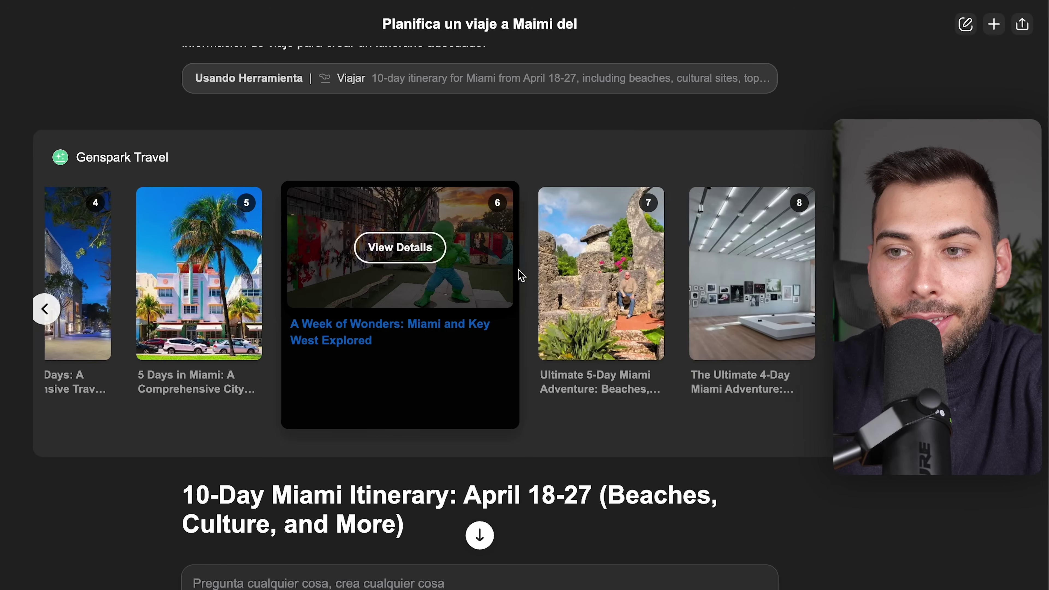
scroll(522, 275, right, 20)
scroll(521, 275, down, 4)
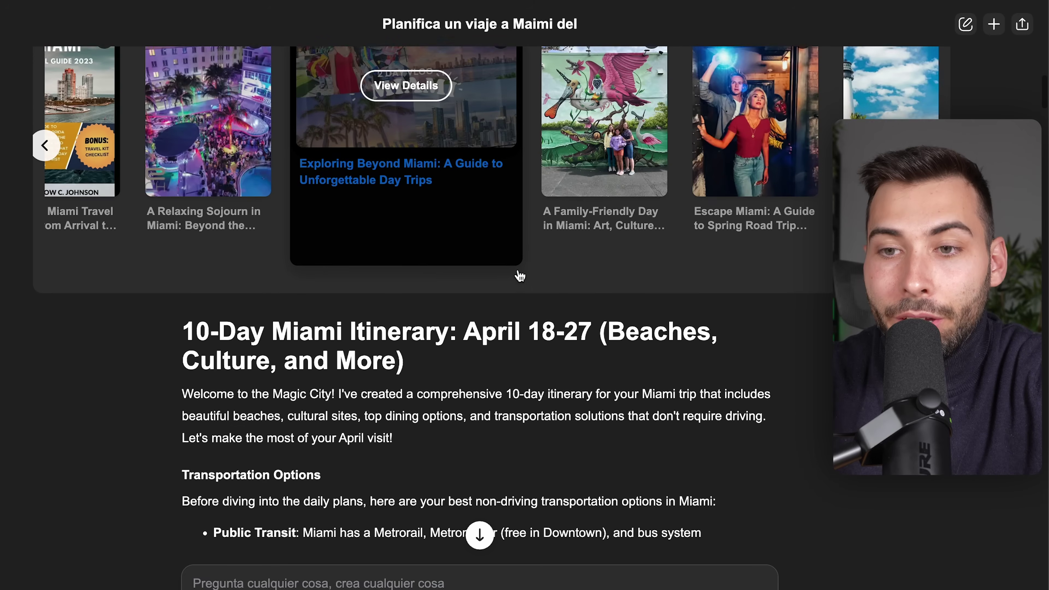
- Read the 10-Day Miami Itinerary from Transportation Options through Day 3, highlighting that day's morning, afternoon and evening plans
scroll(520, 248, down, 4)
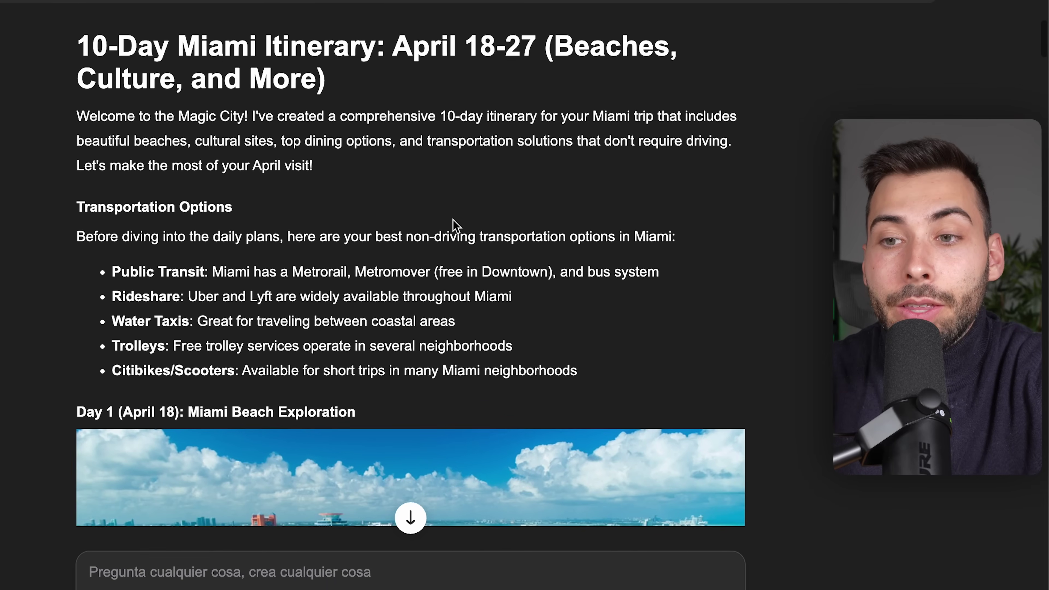
scroll(455, 225, down, 15)
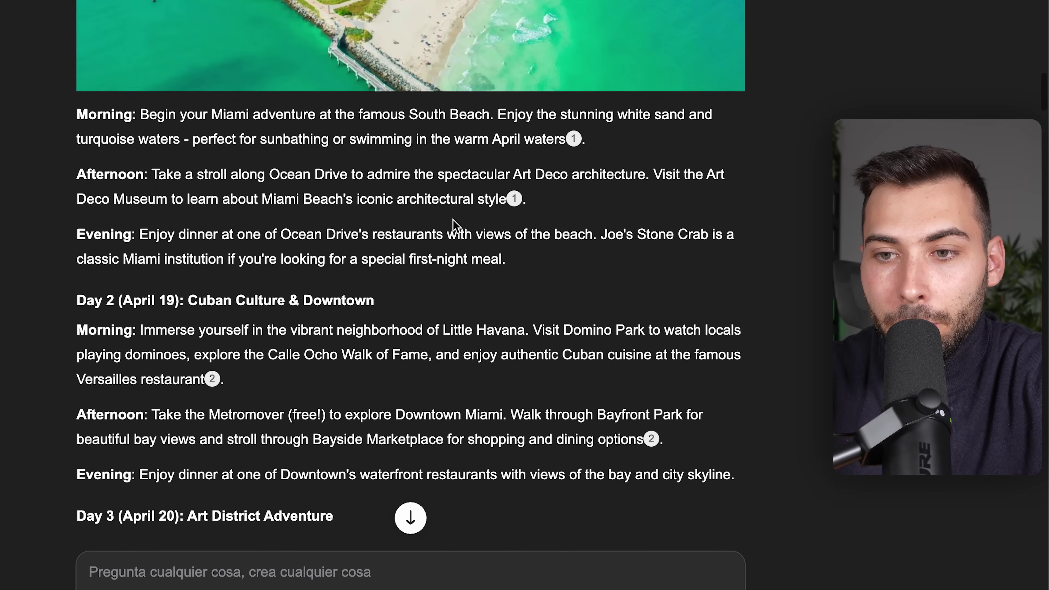
scroll(452, 221, down, 12)
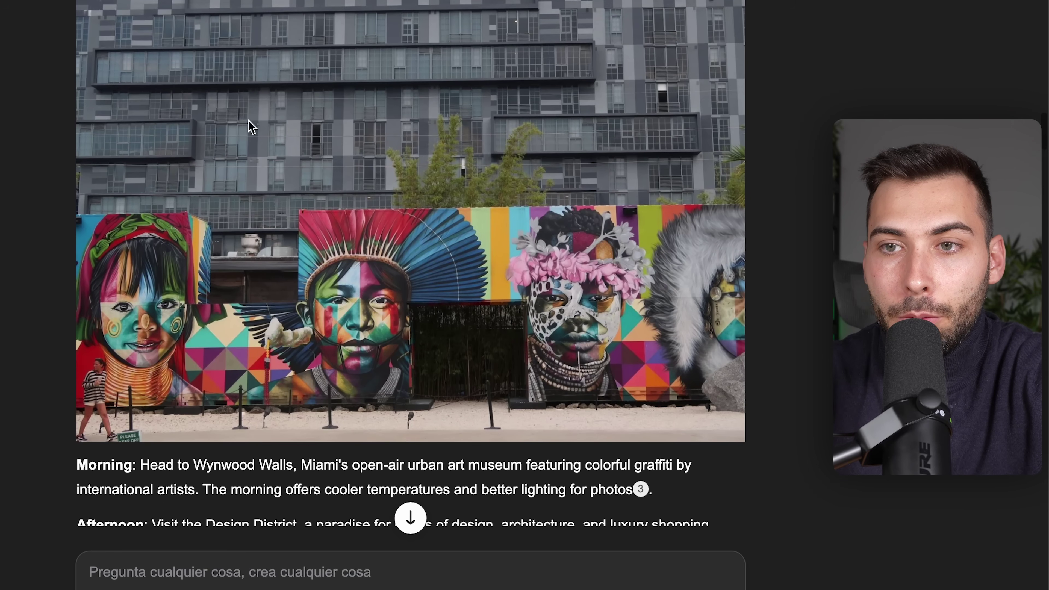
scroll(396, 124, down, 6)
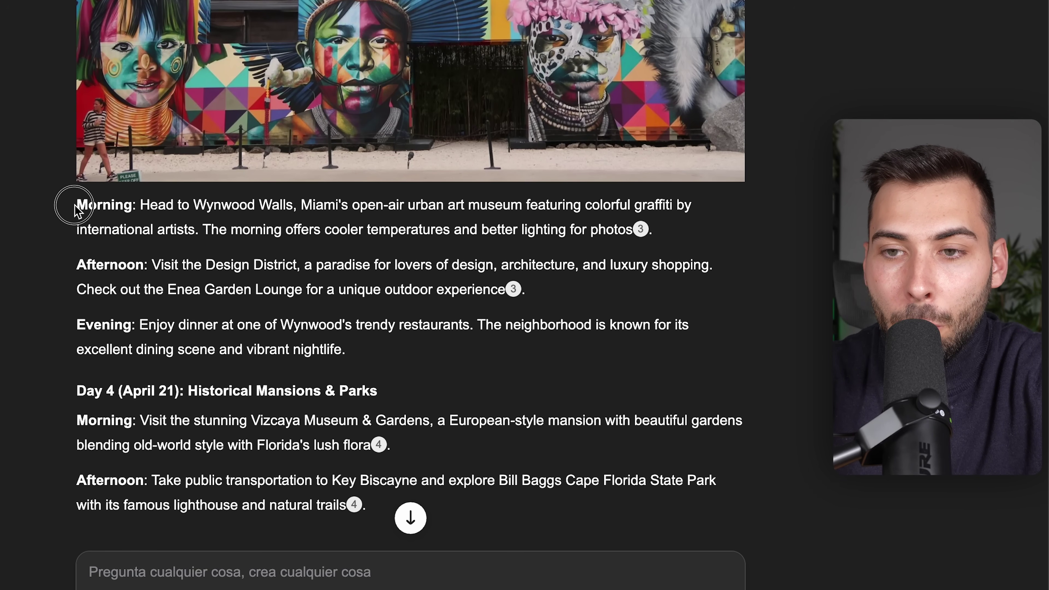
drag(76, 207, 643, 246)
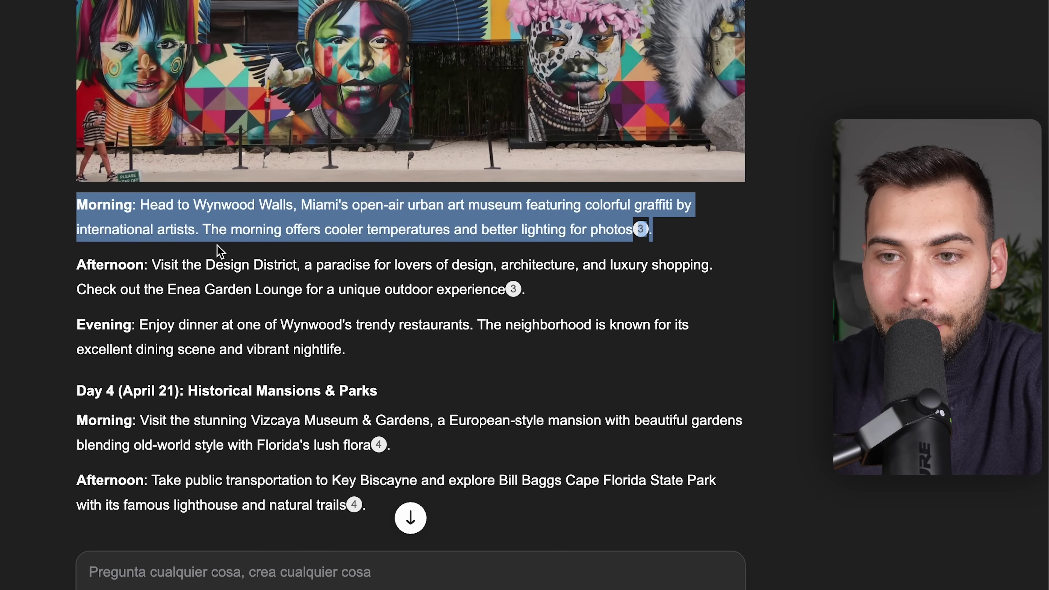
drag(58, 264, 527, 293)
drag(83, 330, 405, 357)
- Look through the remaining itinerary days, restaurant recommendations and Travel Tips down to the generated presentation
scroll(406, 355, down, 20)
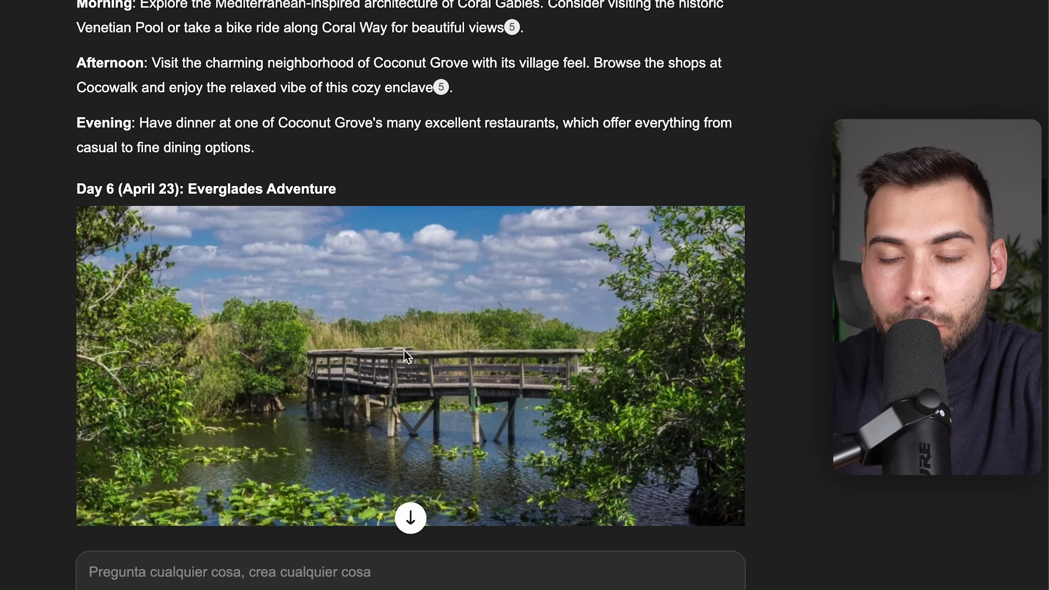
scroll(407, 354, down, 20)
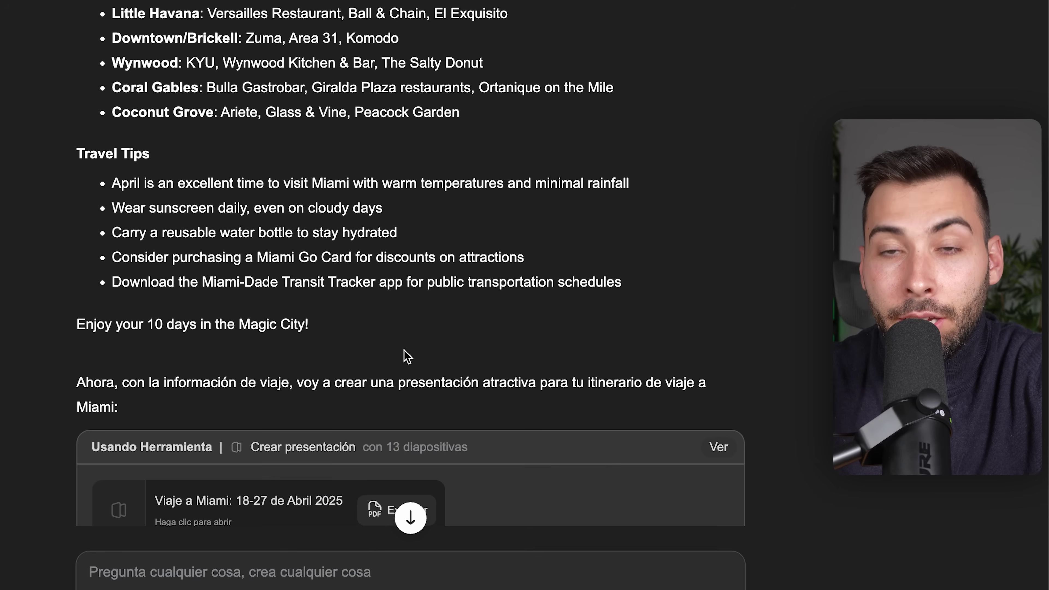
scroll(407, 355, down, 10)
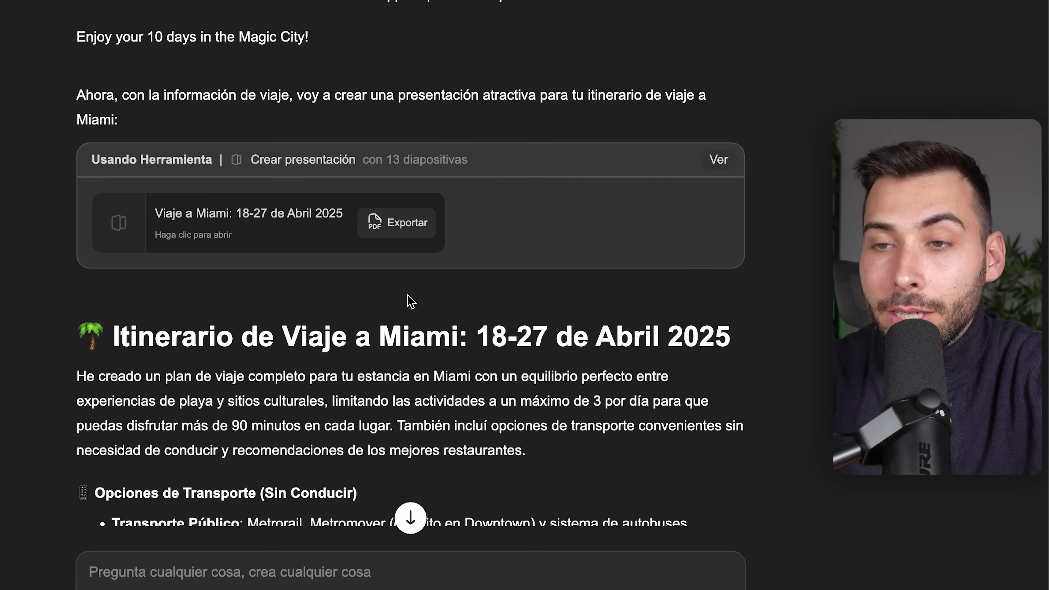
- Export the presentation Viaje a Miami: 18-27 de Abril 2025 as a PDF and open it to view its first slides
click(408, 234)
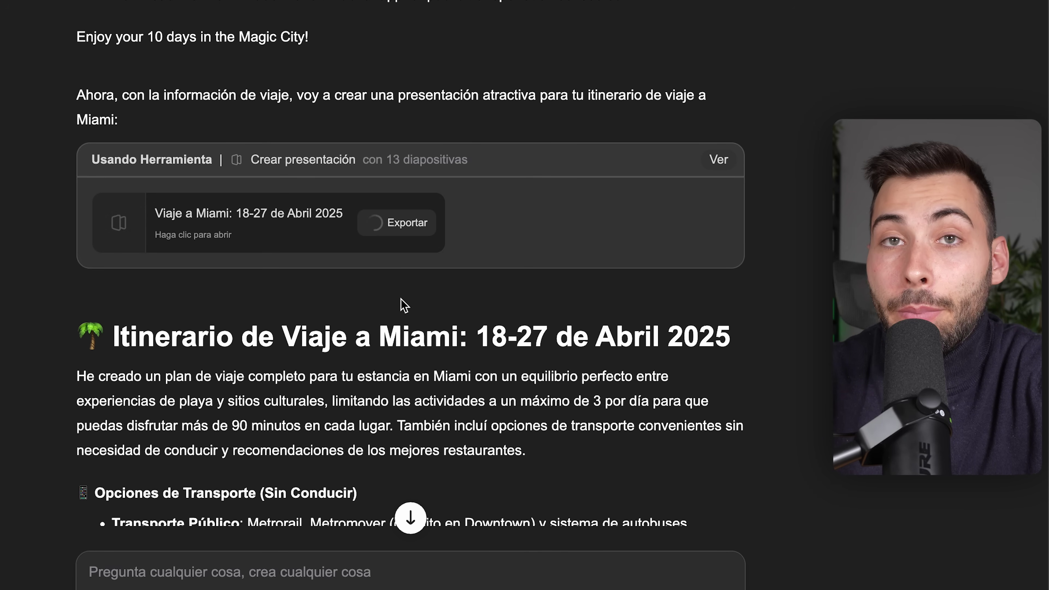
click(227, 222)
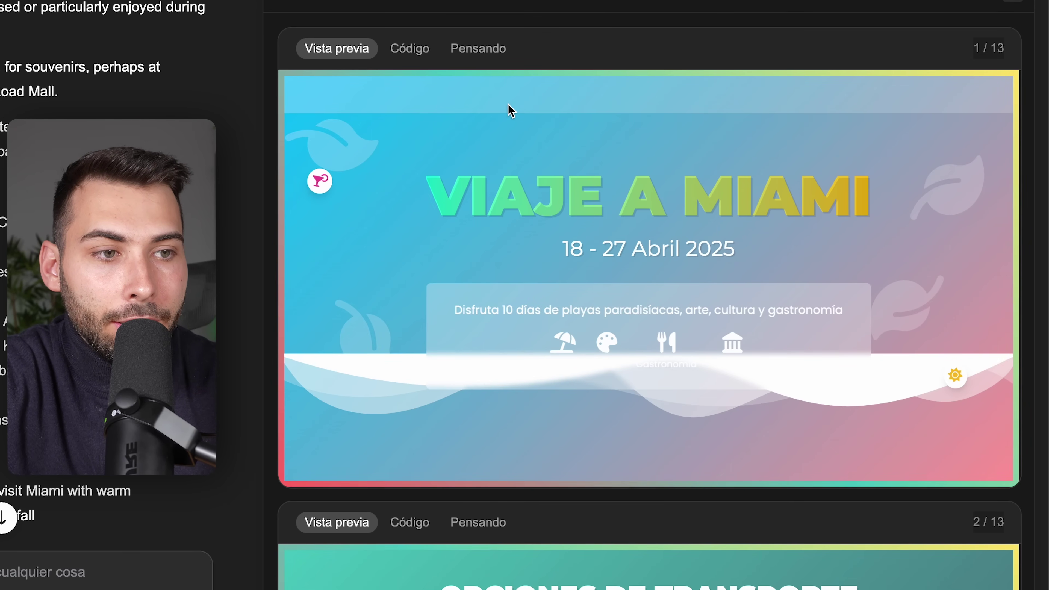
scroll(713, 327, down, 10)
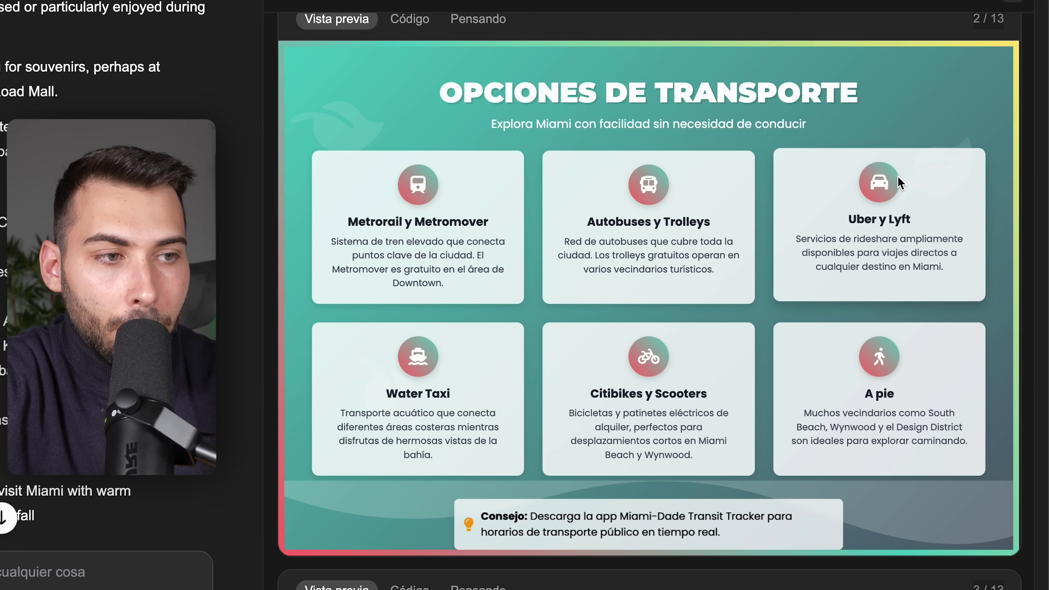
- Read the Opciones de Transporte and Día 1: Miami Beach slides, highlighting the Day 1 "No olvides" note
scroll(508, 363, down, 7)
scroll(509, 365, down, 5)
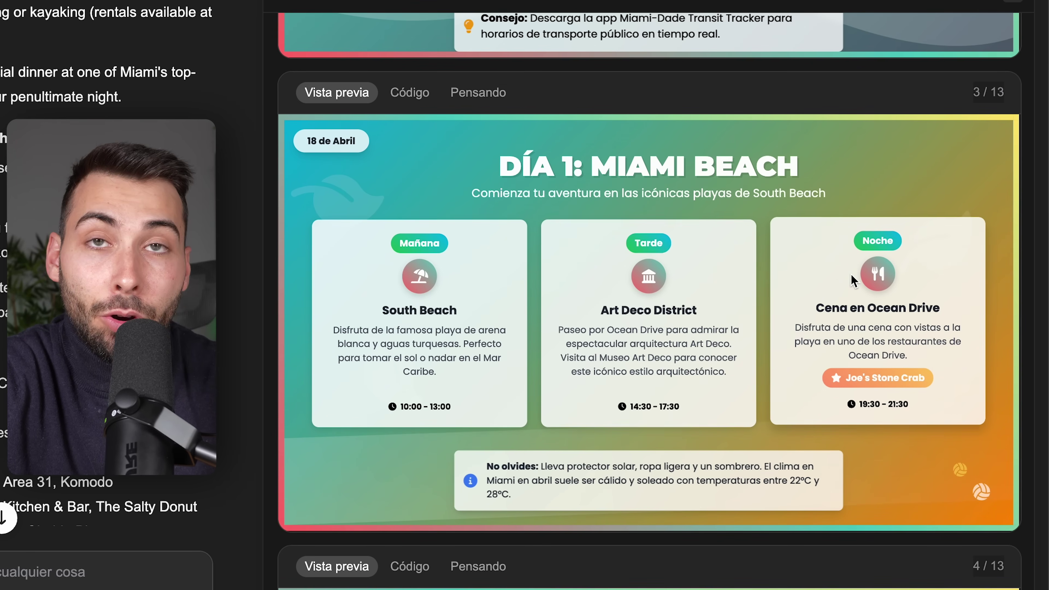
scroll(846, 338, down, 1)
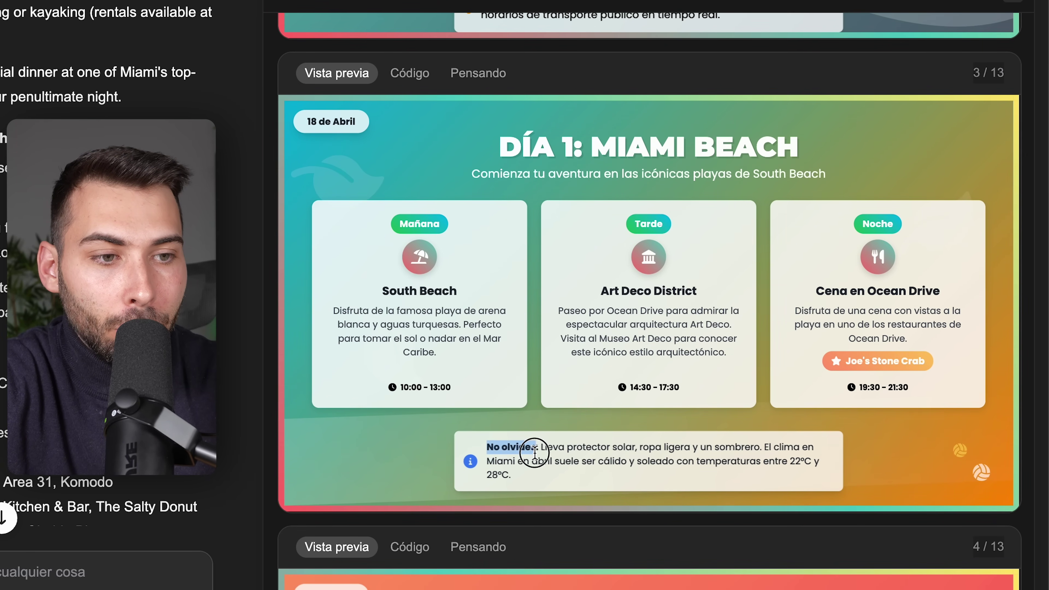
drag(534, 452, 582, 488)
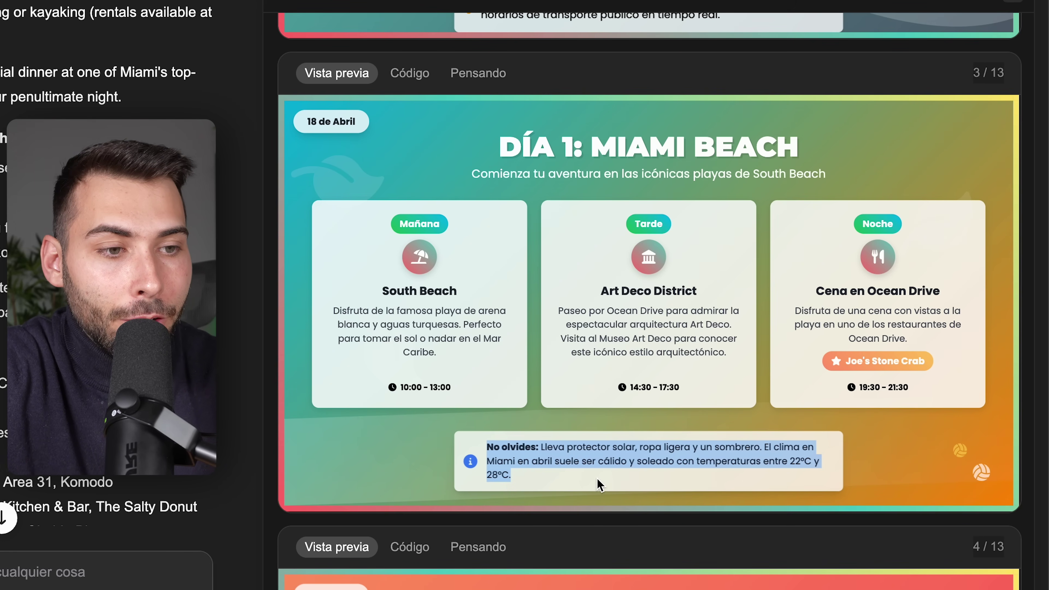
- Look through the daily itinerary slides from Día 2 to Día 9 of the Miami presentation
scroll(597, 480, down, 10)
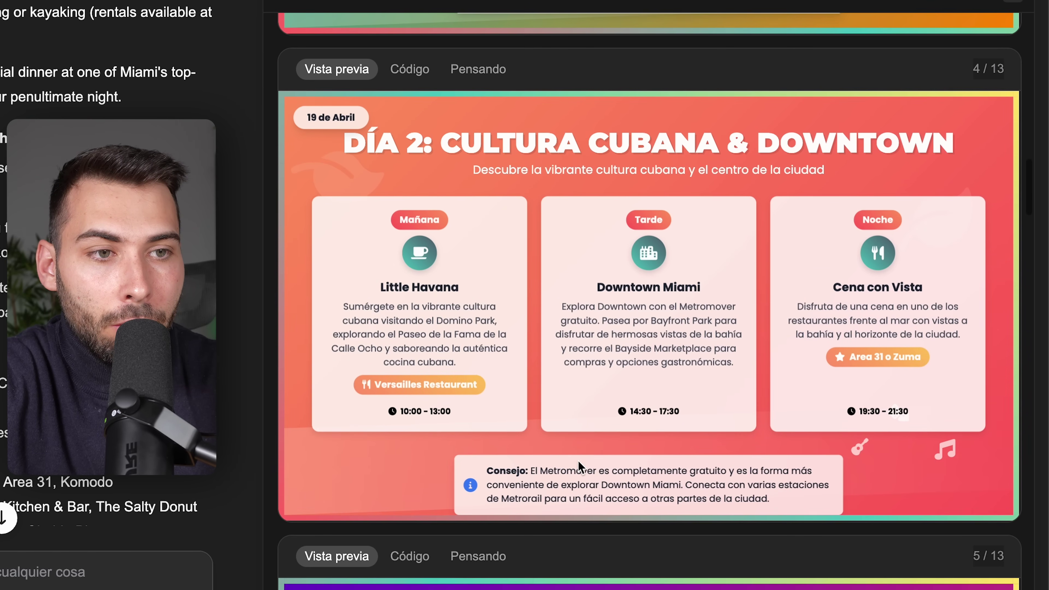
scroll(578, 461, down, 20)
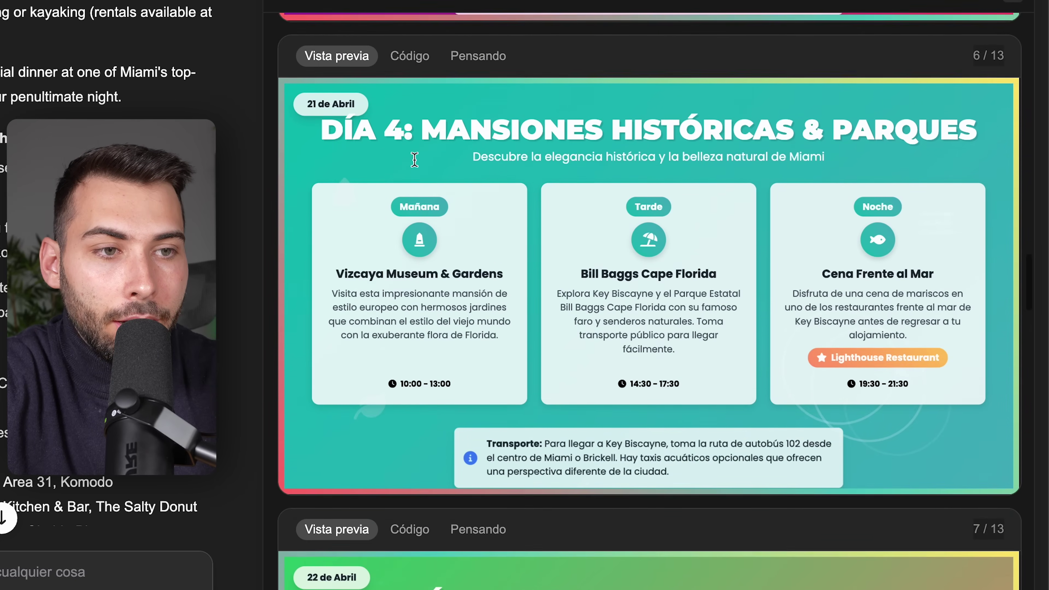
scroll(414, 159, down, 20)
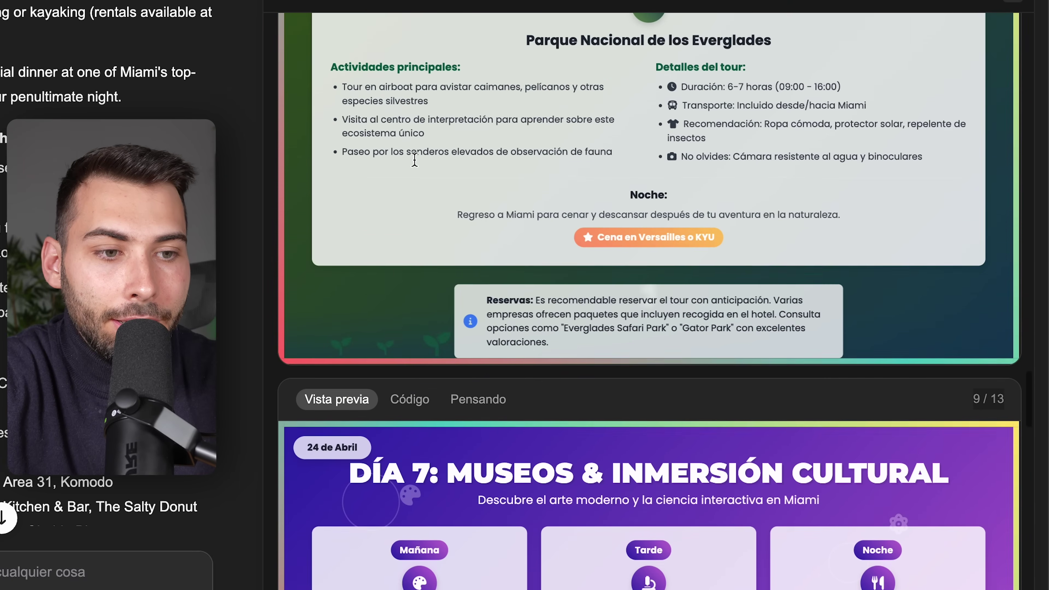
scroll(414, 159, down, 7)
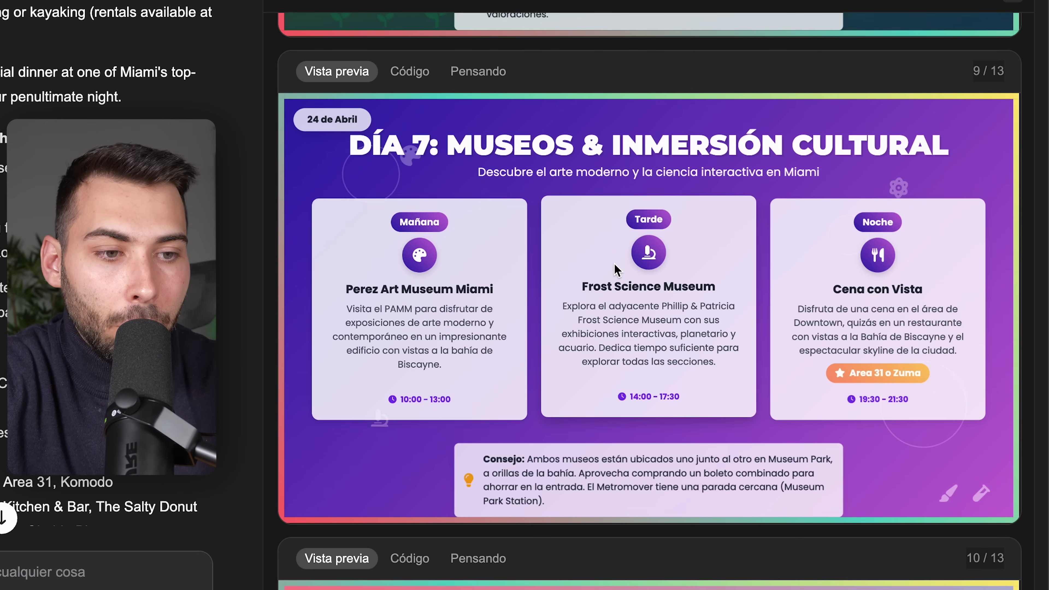
scroll(616, 270, down, 9)
scroll(616, 270, down, 1)
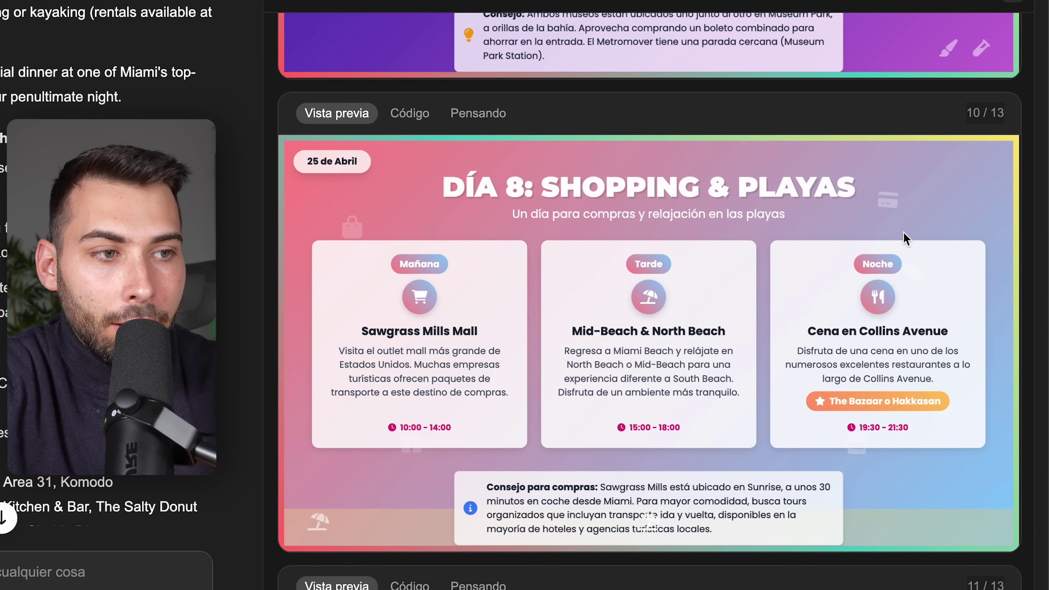
scroll(808, 432, down, 11)
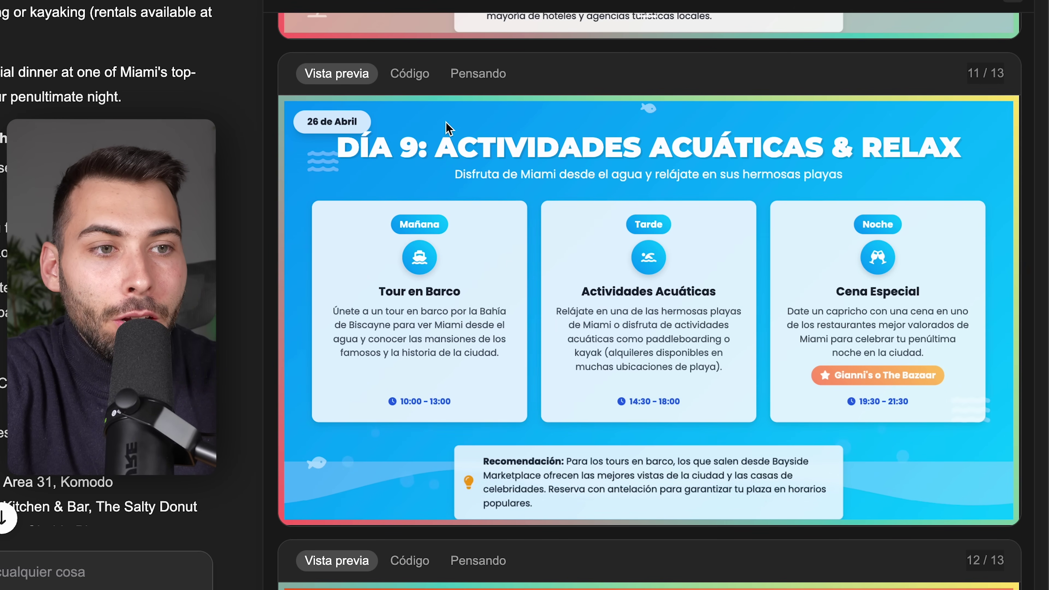
- Inspect the source code of slide 11, Día 9, down to its evening activity, and return to the slide preview
click(409, 73)
scroll(512, 268, down, 20)
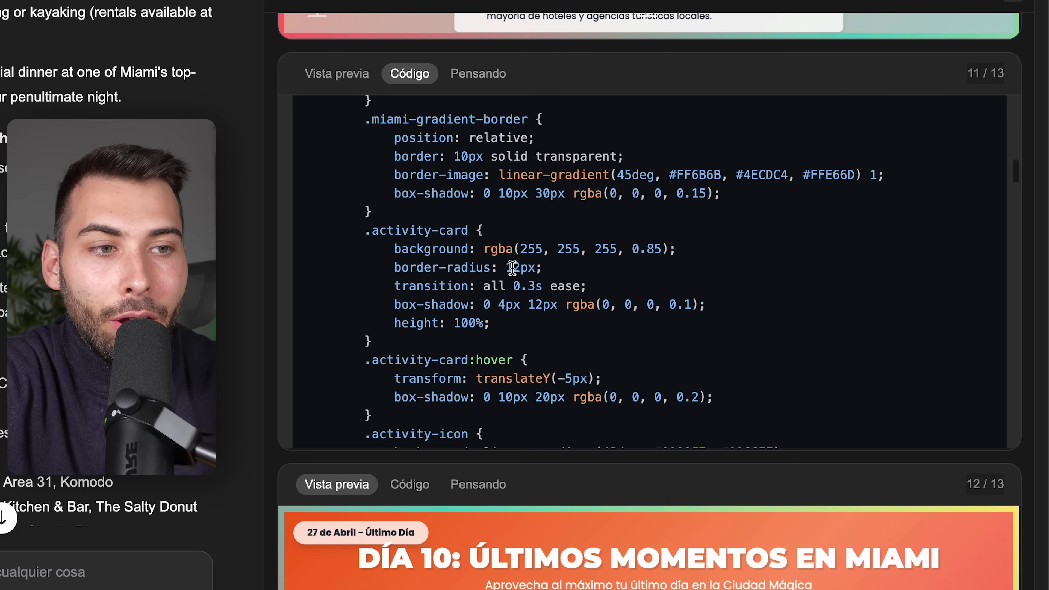
scroll(513, 267, down, 20)
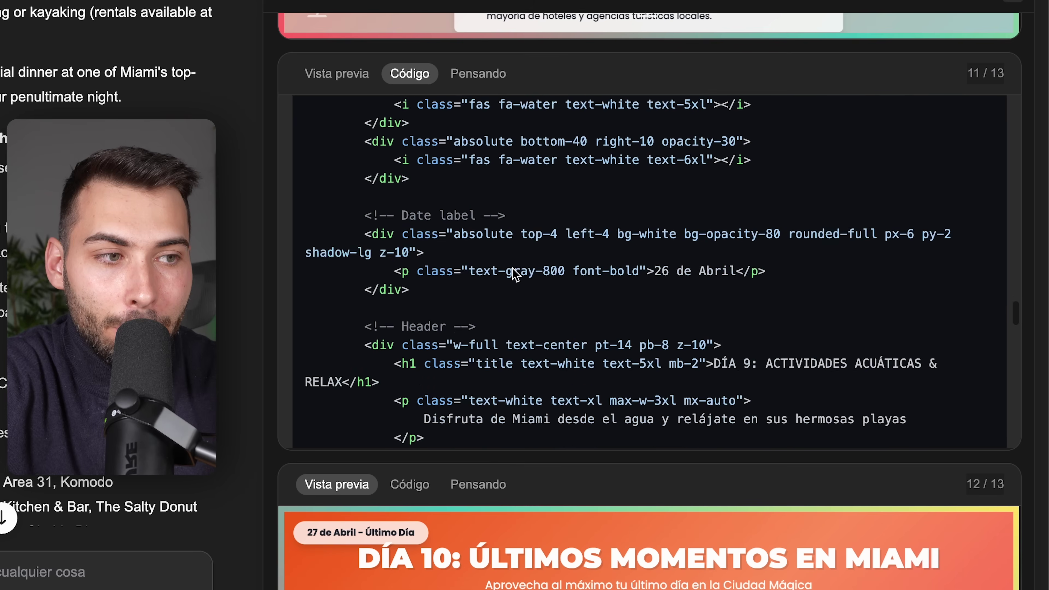
scroll(512, 268, down, 15)
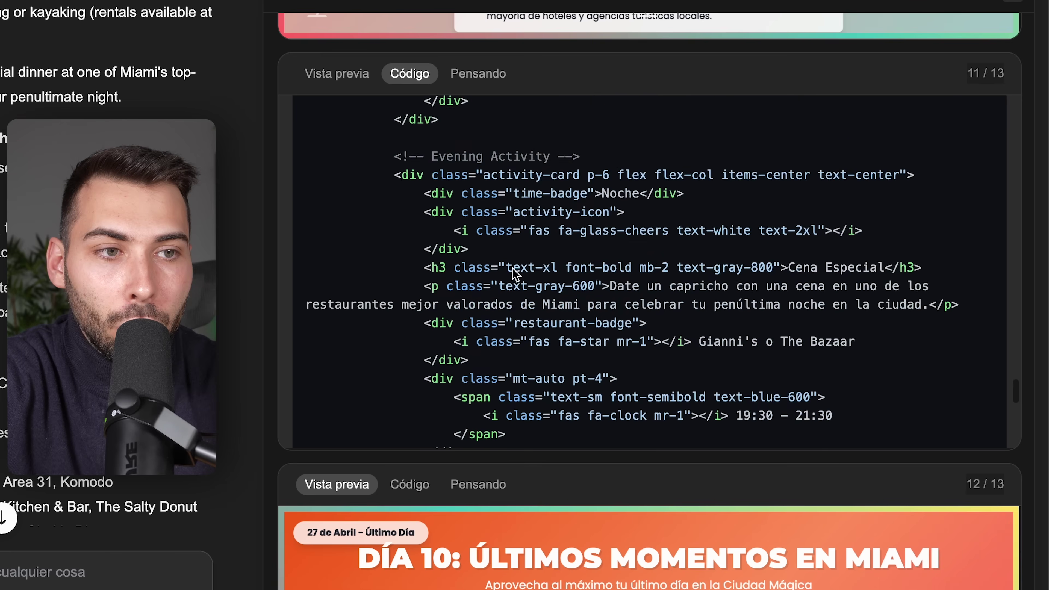
click(337, 73)
- View the remaining Miami slides through the travel tips on slide 13, and close the presentation
scroll(576, 343, down, 12)
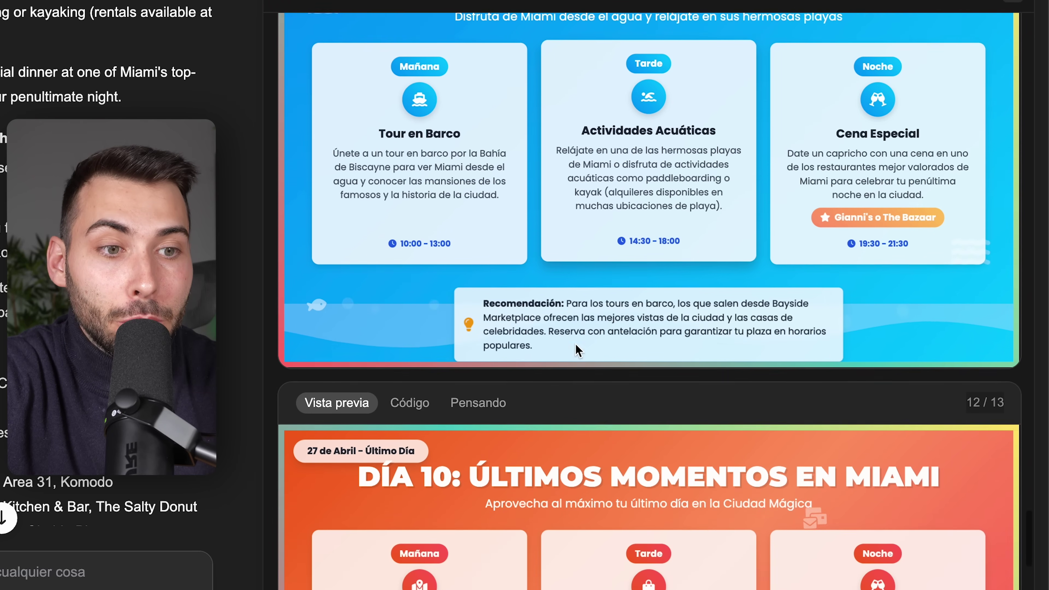
scroll(575, 343, down, 9)
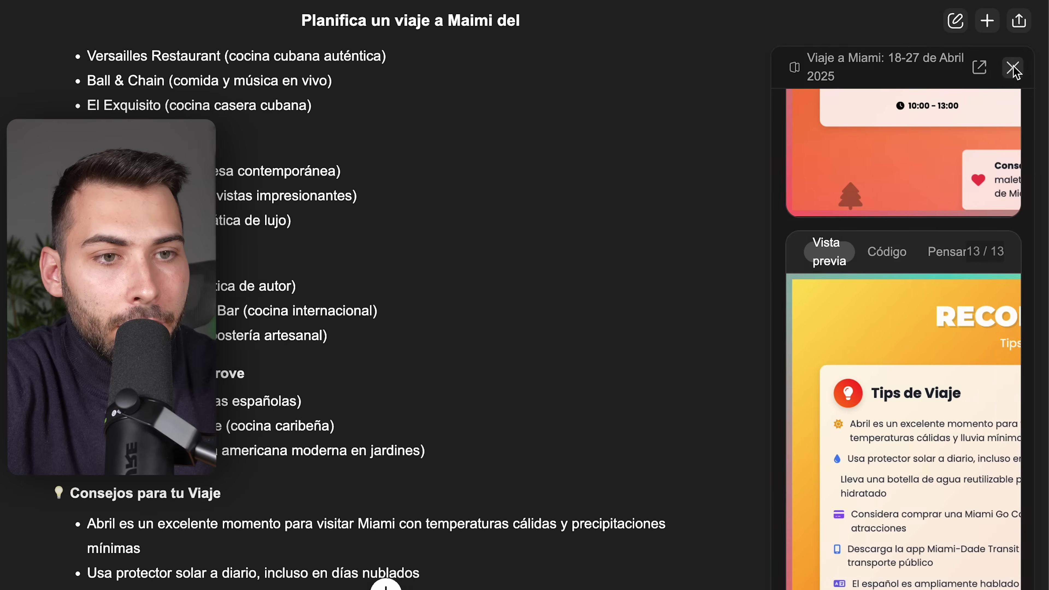
click(1013, 67)
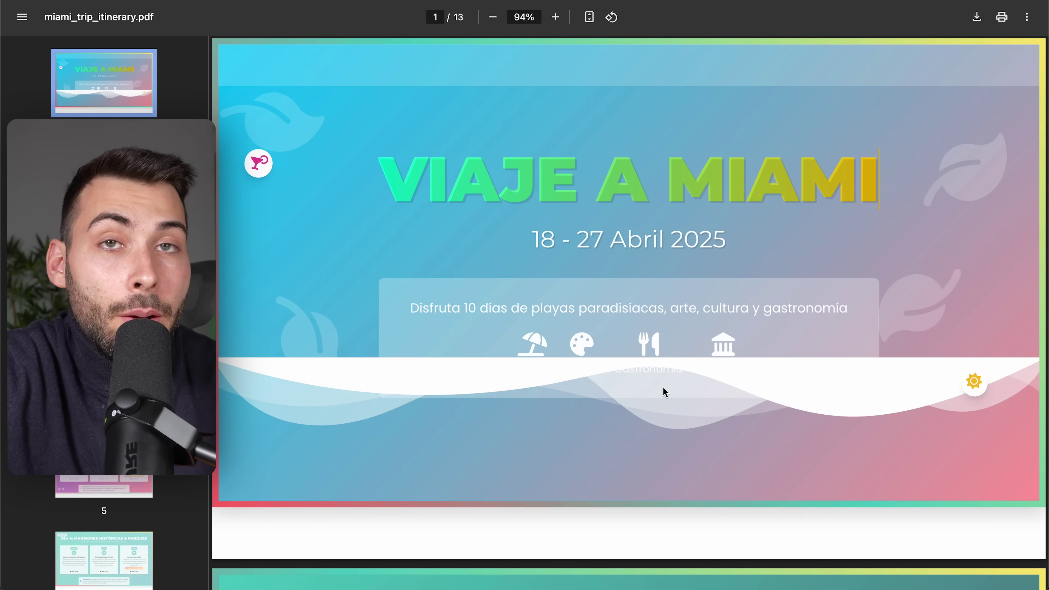
- Look through the pages of the exported miami_trip_itinerary.pdf from its cover onward
scroll(663, 387, down, 20)
scroll(663, 388, down, 7)
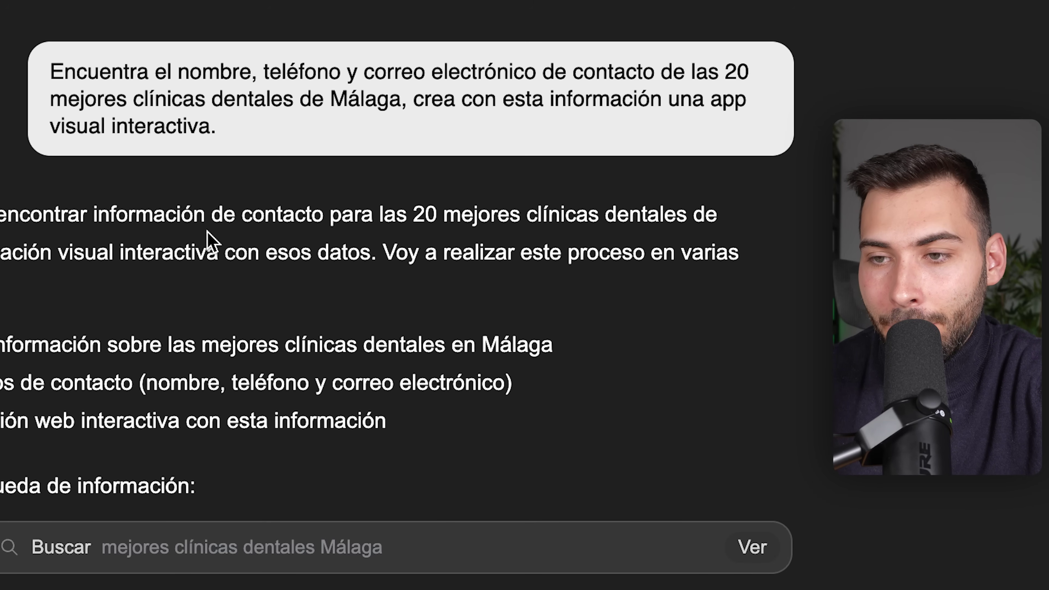
- Review the agent's research on Málaga's 20 best dental clinics and open the generated clinicas_dentales_malaga app in its own page
scroll(413, 248, down, 10)
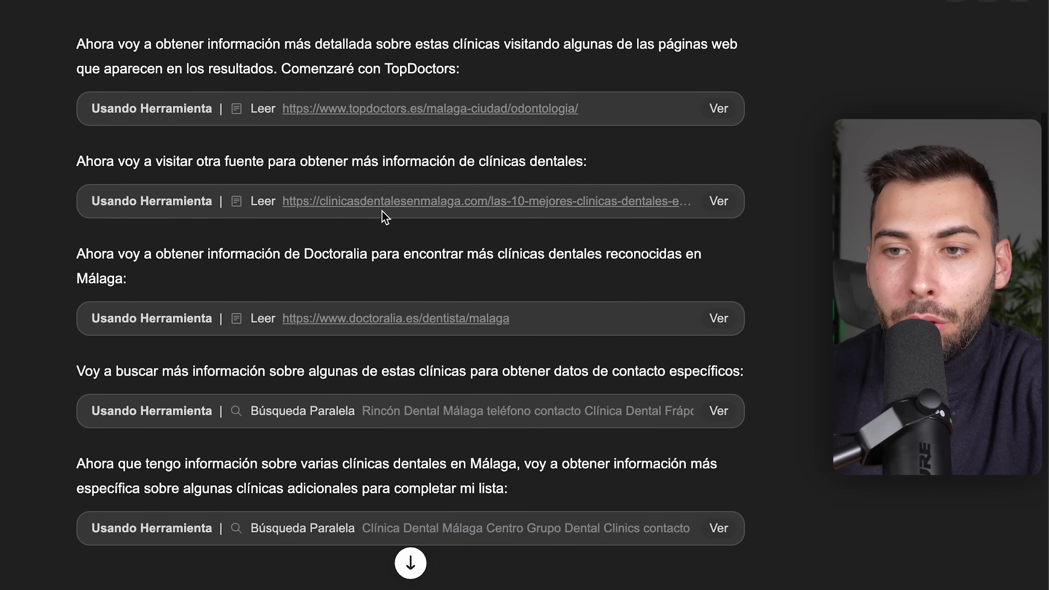
scroll(384, 215, down, 9)
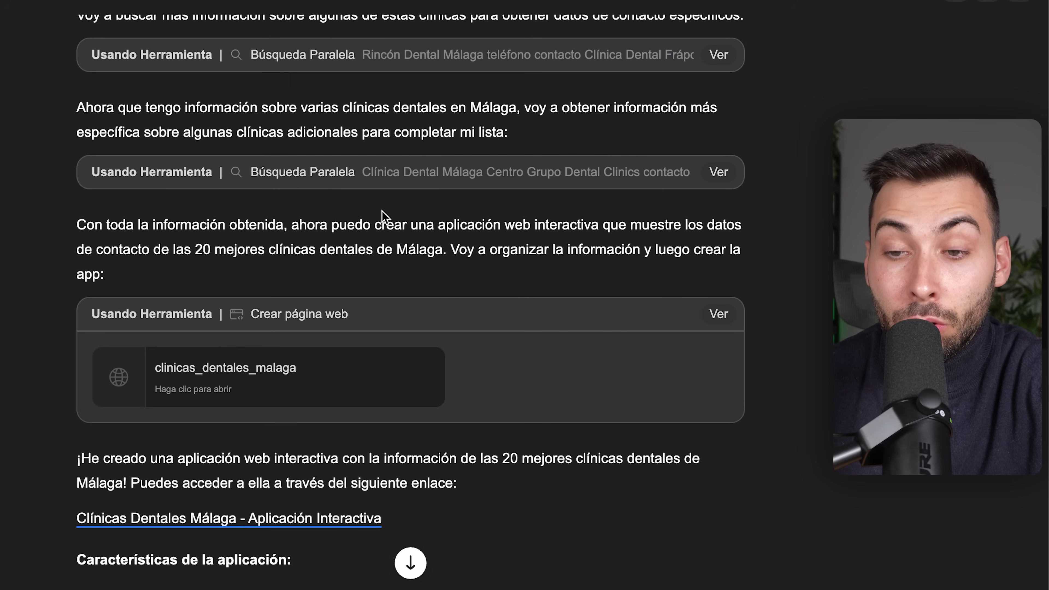
scroll(384, 216, down, 2)
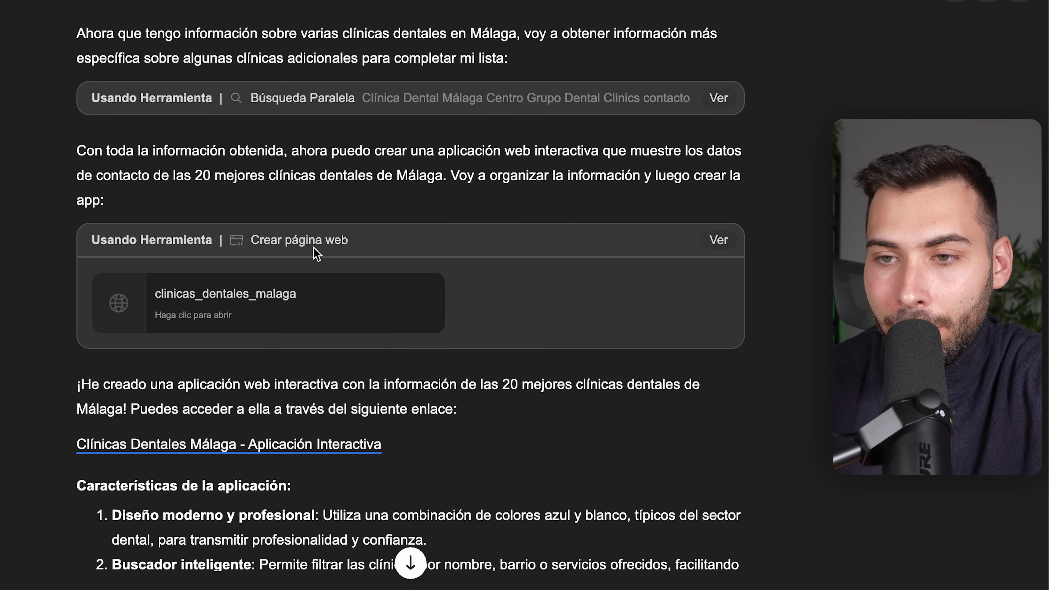
click(194, 311)
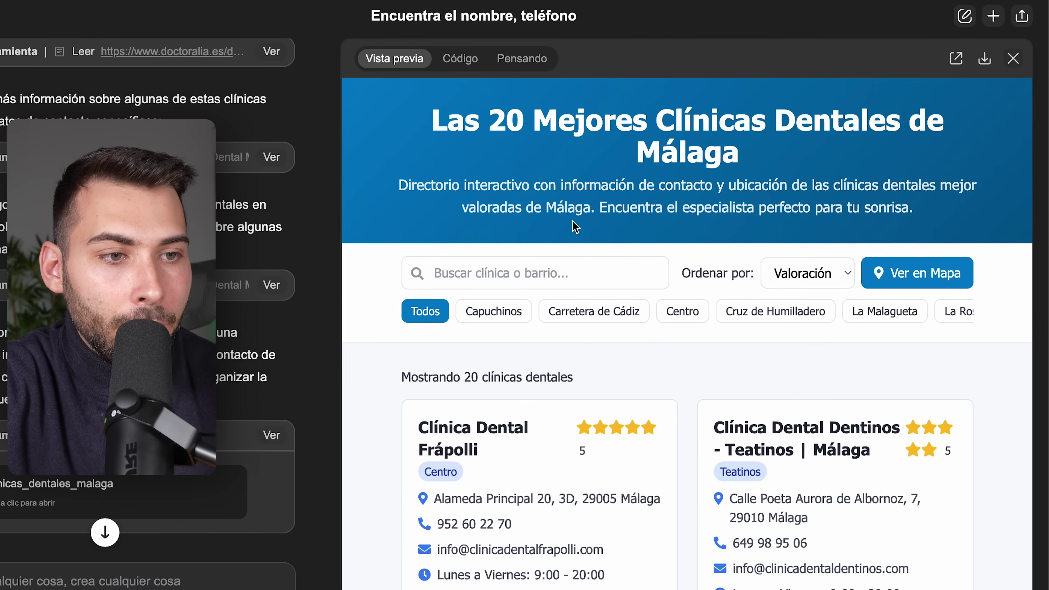
click(957, 61)
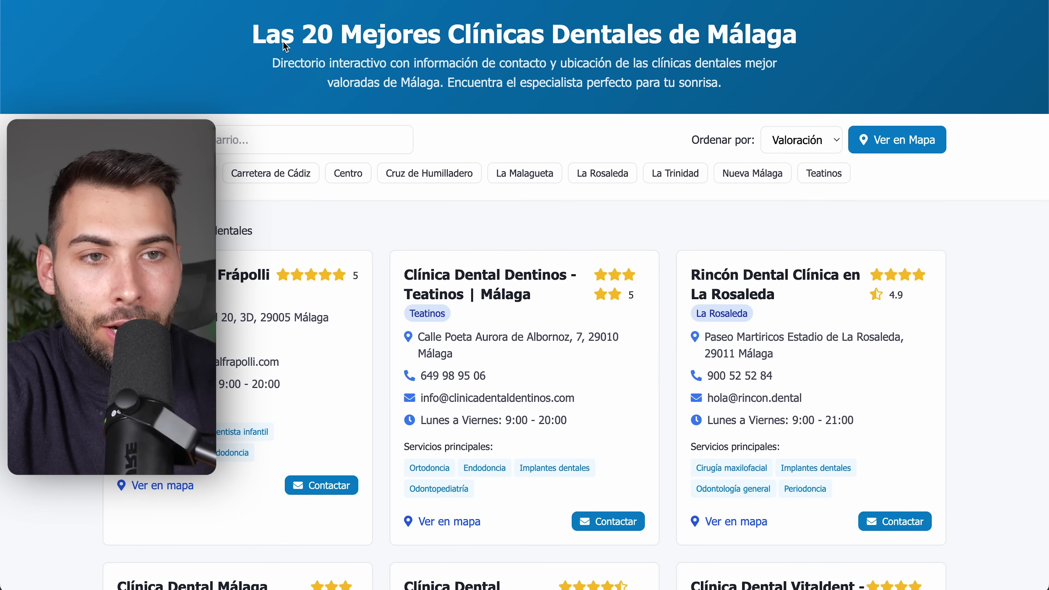
- Browse the clinic cards, open a contact e-mail draft for Clínica Dental y Maxilofacial Martínez Navarro, and close the draft
scroll(528, 36, down, 12)
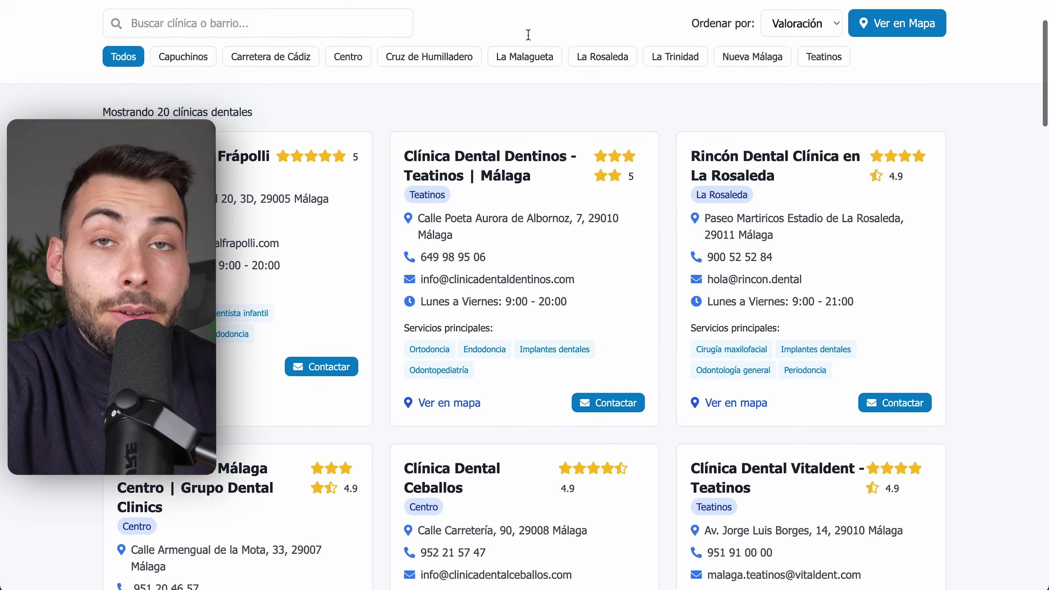
scroll(531, 39, down, 10)
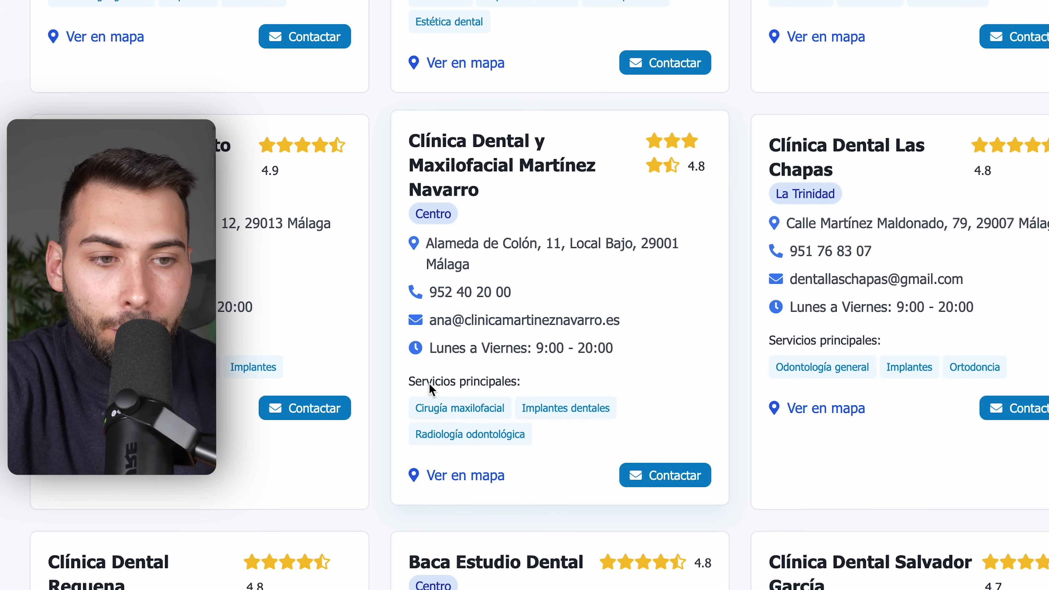
click(681, 475)
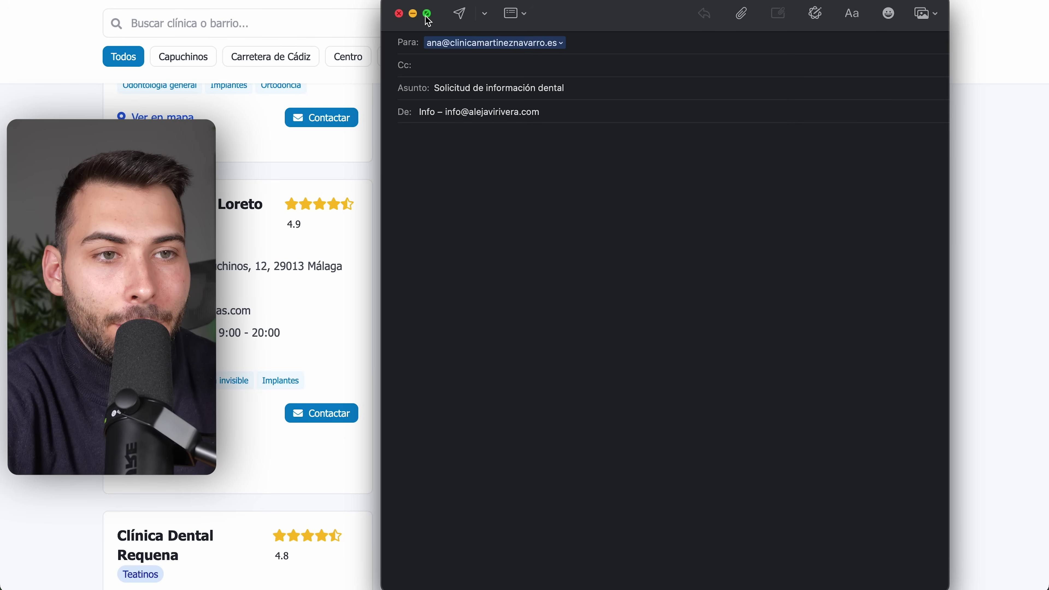
click(398, 14)
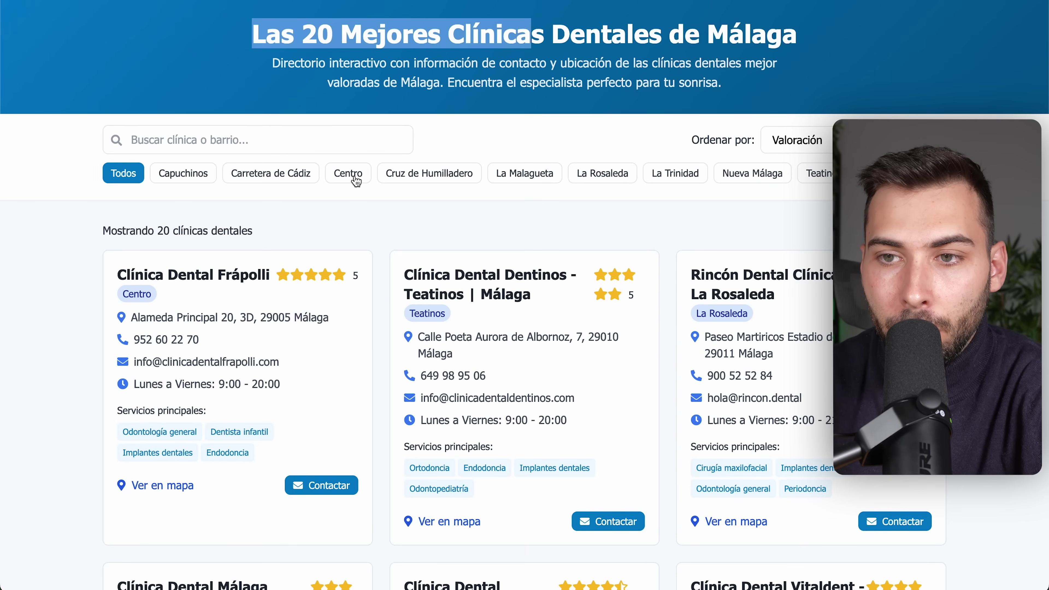
- Filter the clinics by the Centro district, check the number of matches, and restore the list to Todos
click(349, 176)
click(164, 228)
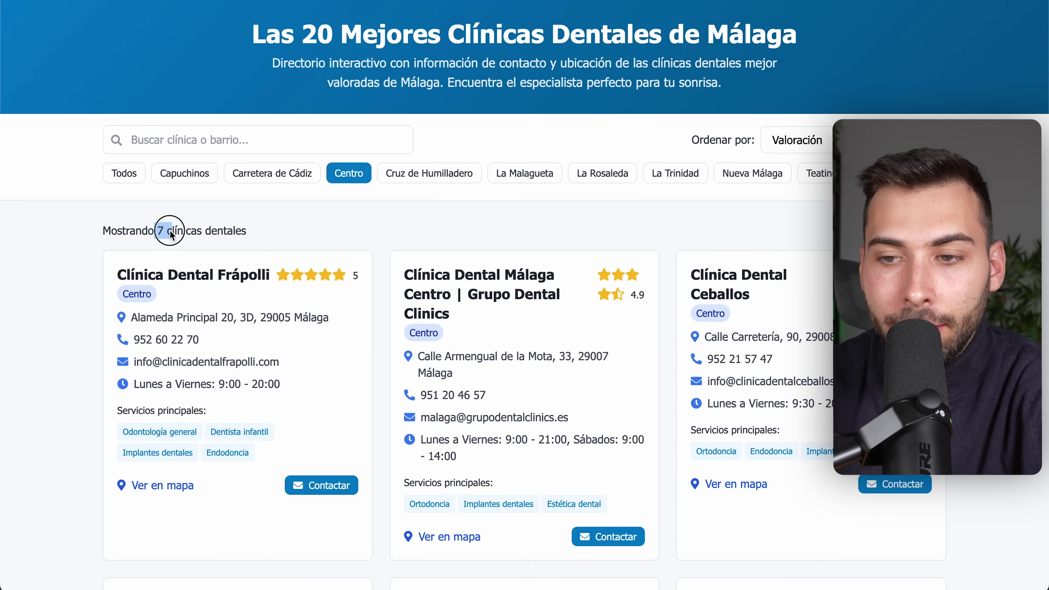
click(123, 173)
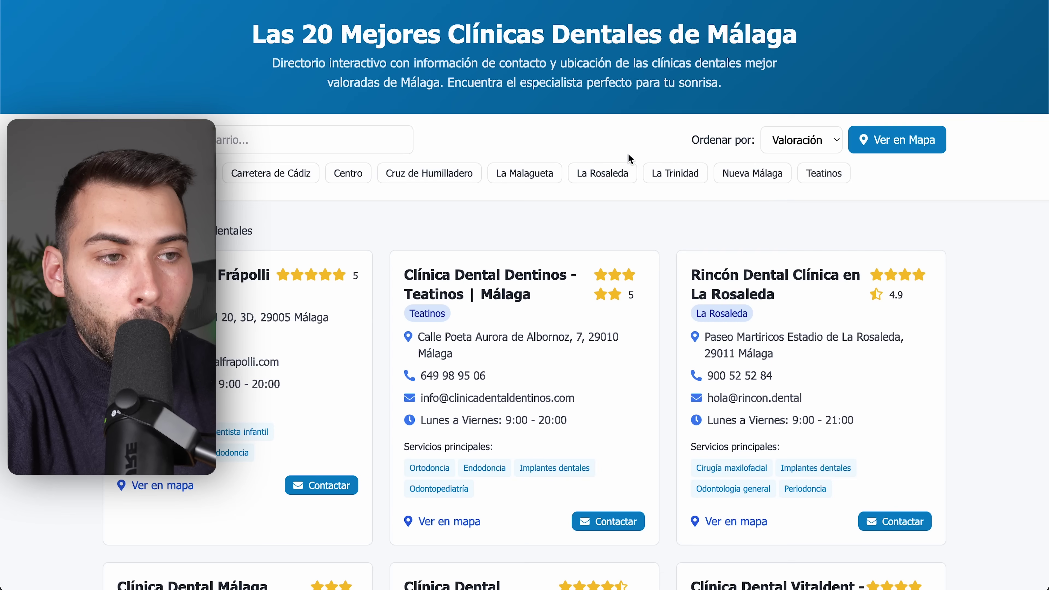
- Show the clinics on the map and open the Clínica Dental Frápolli marker, highlighting its phone number
click(906, 140)
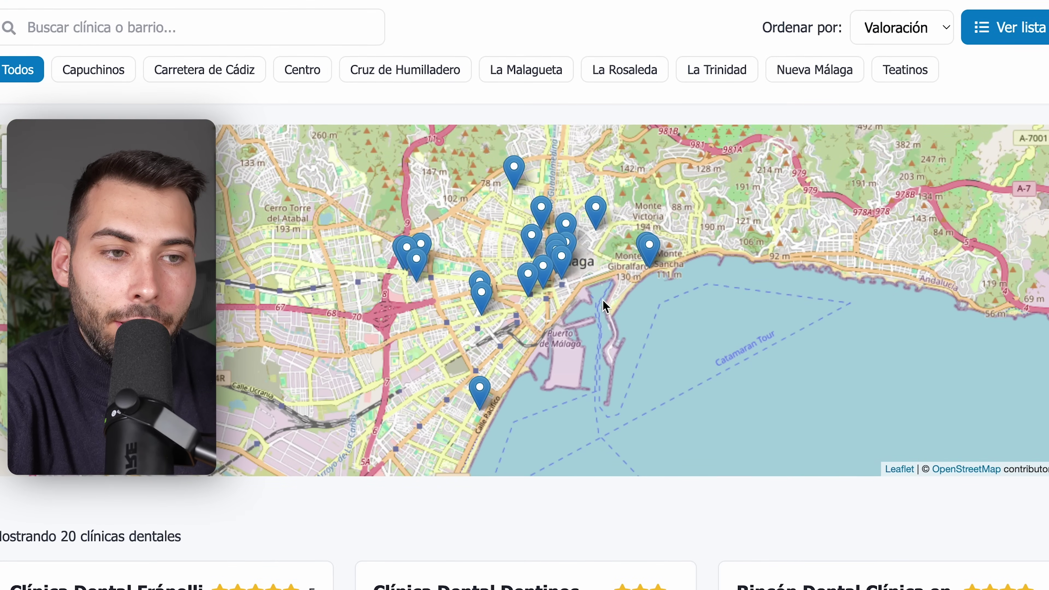
scroll(595, 242, up, 5)
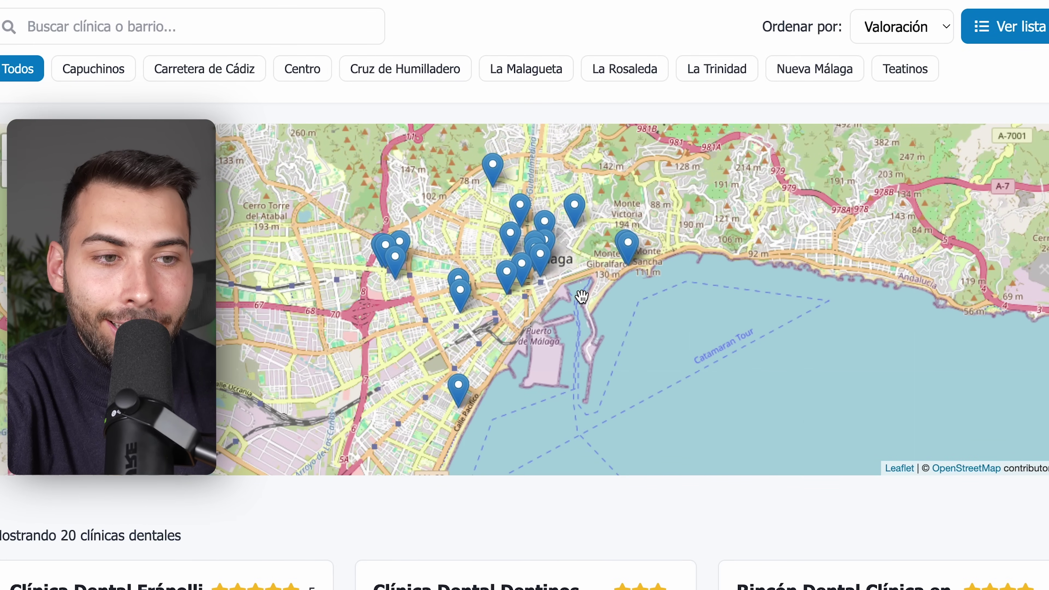
mouse_move(359, 305)
mouse_down()
mouse_move(614, 191)
mouse_move(588, 266)
mouse_move(594, 302)
mouse_up()
scroll(621, 240, up, 2)
click(618, 252)
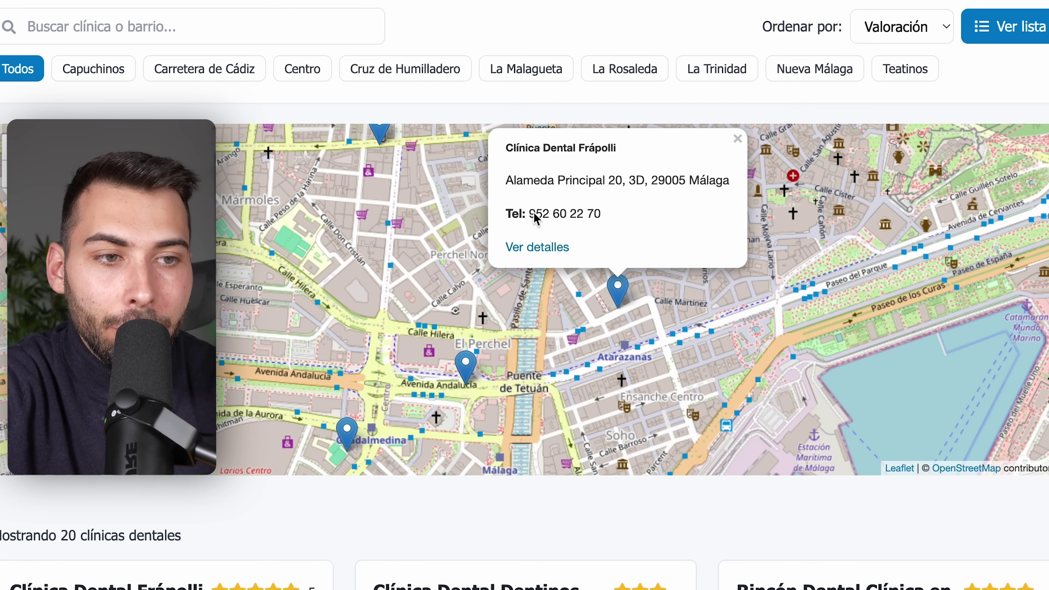
drag(529, 213, 636, 218)
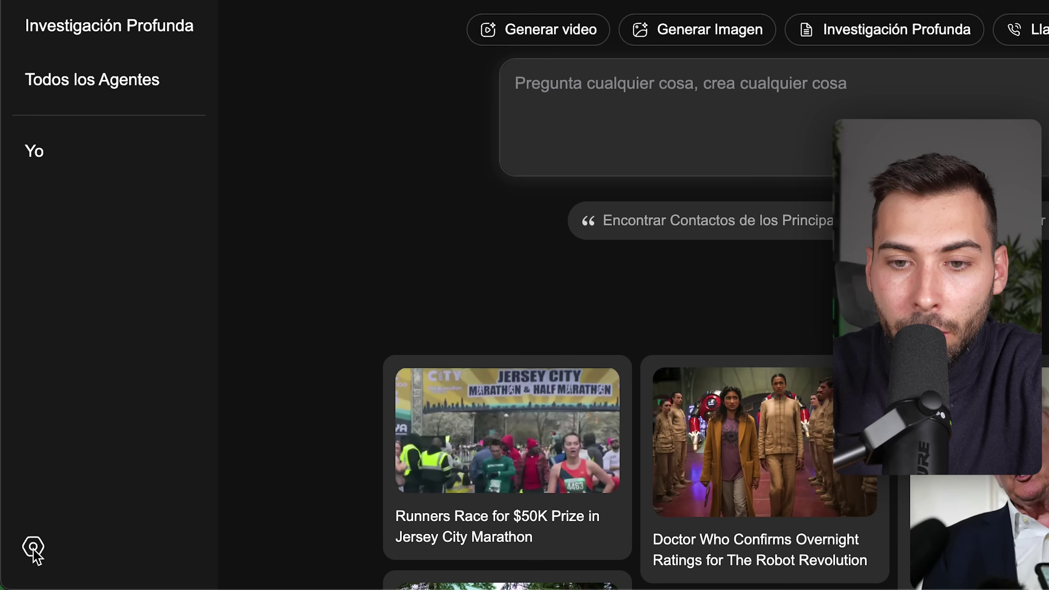
- Check the remaining Genspark account credits and open the upgrade plans, switching the pricing to Mensual
click(33, 547)
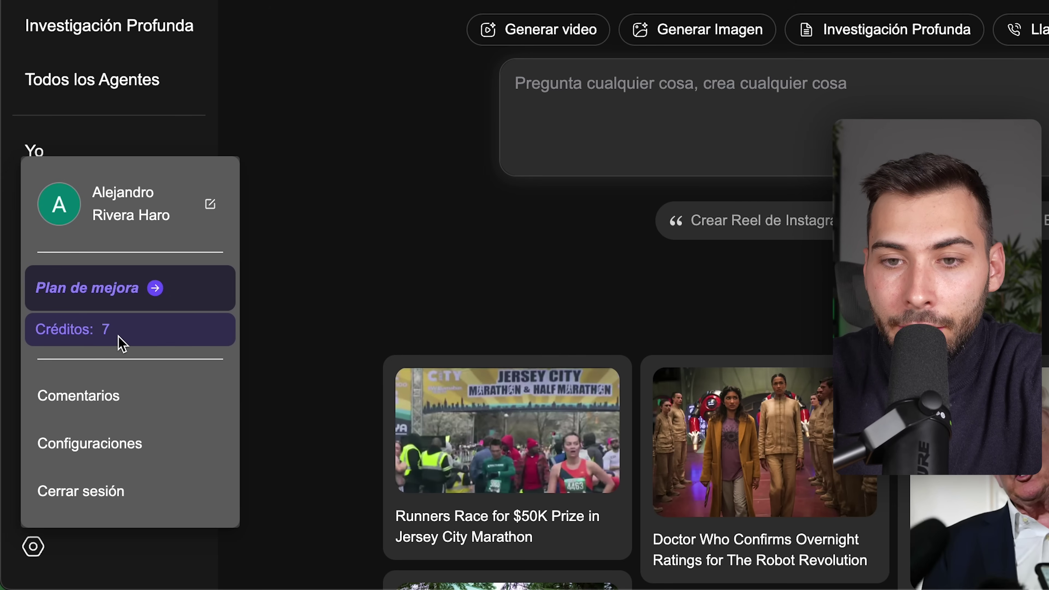
click(170, 291)
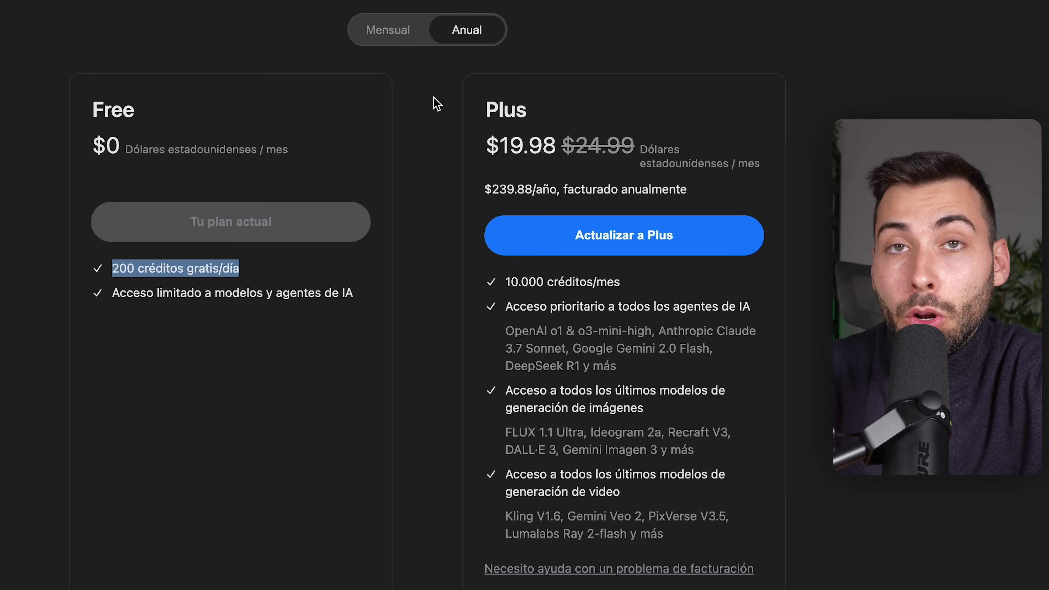
click(390, 45)
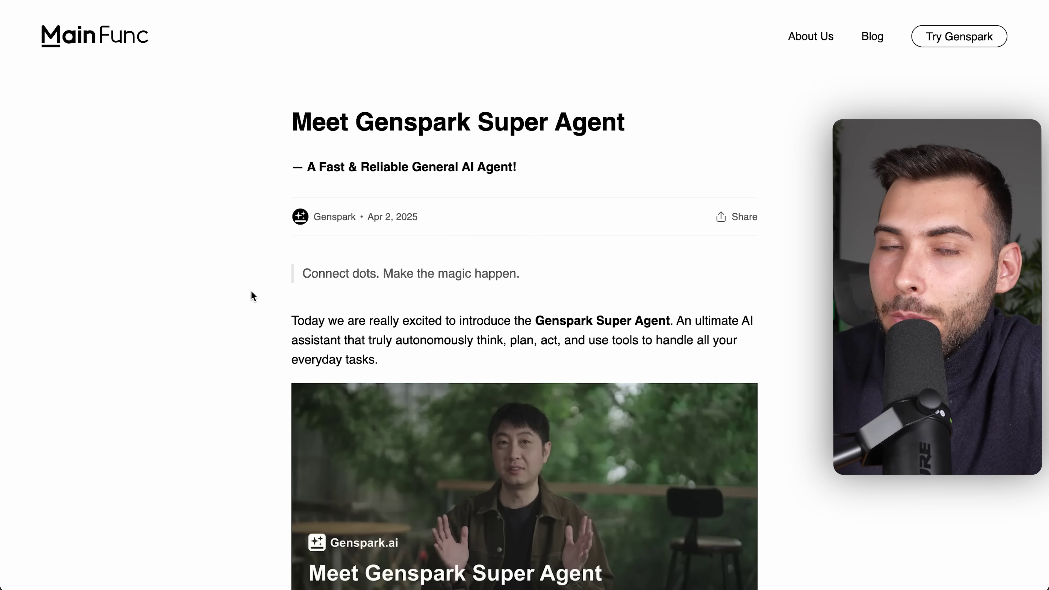
- Open the Super Agent example "AI Call for Me to Make Restaurant Reservation" and read its call transcript through to the summary
scroll(268, 300, down, 10)
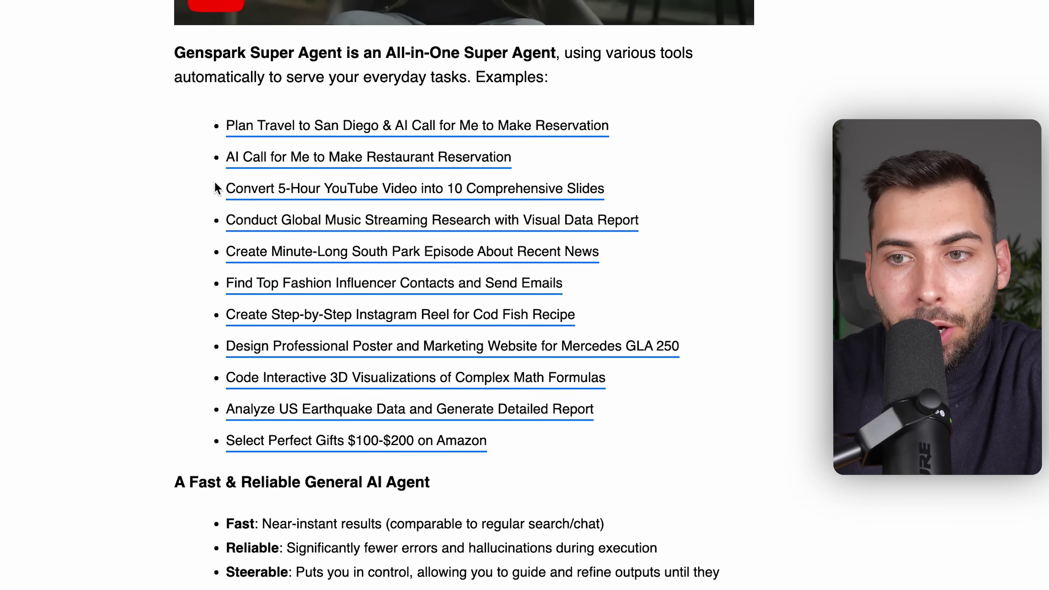
triple_click(261, 160)
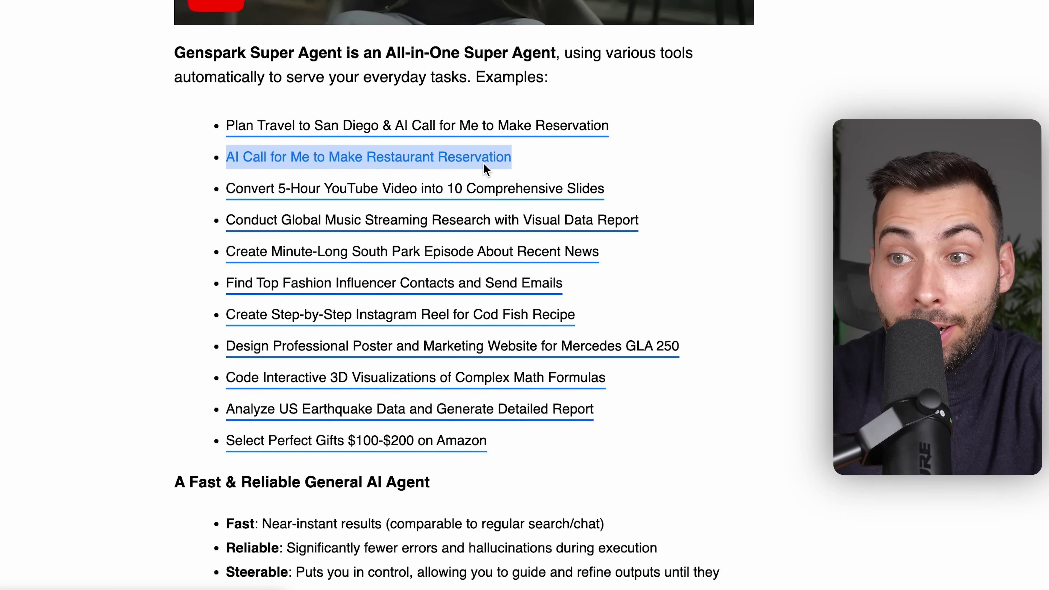
click(478, 168)
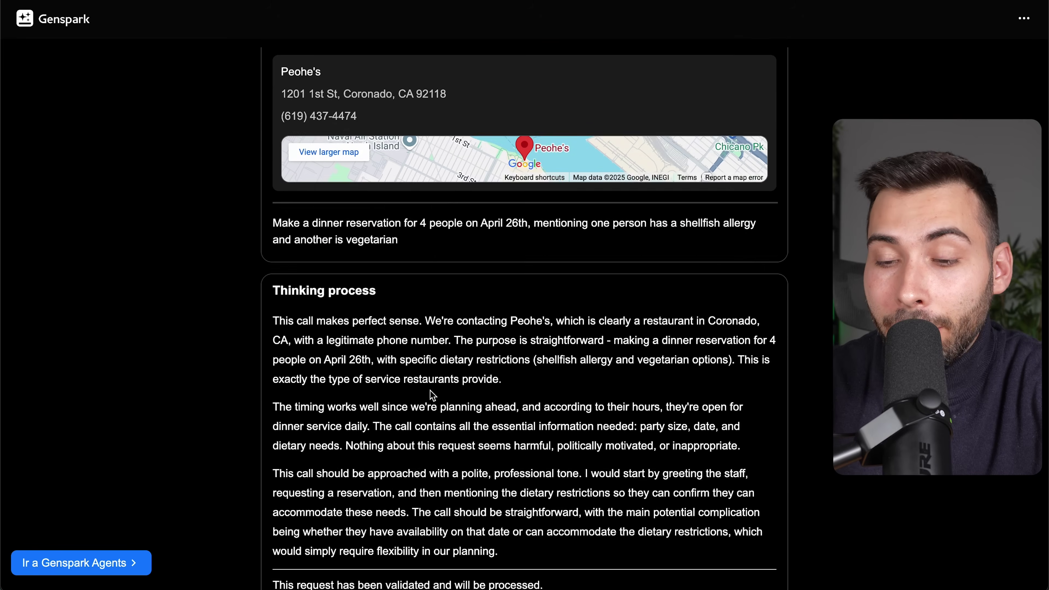
scroll(432, 395, down, 15)
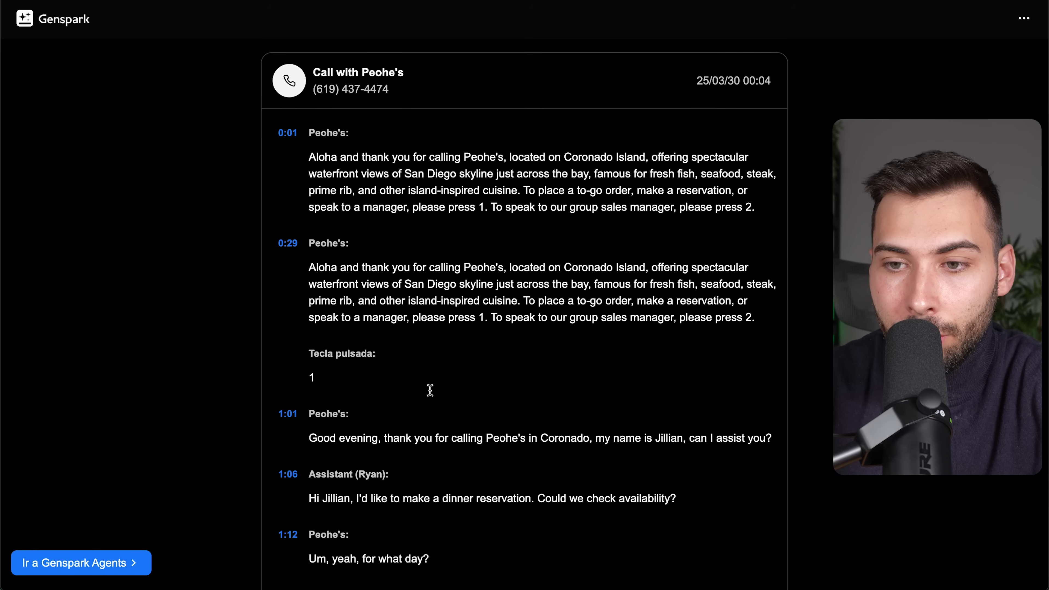
scroll(429, 395, down, 2)
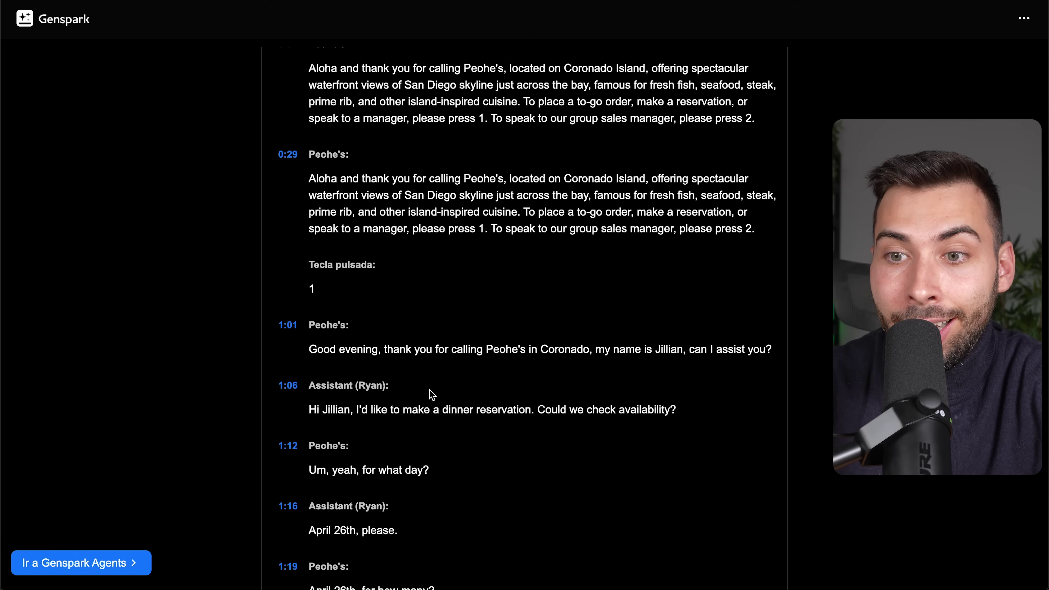
scroll(432, 395, down, 12)
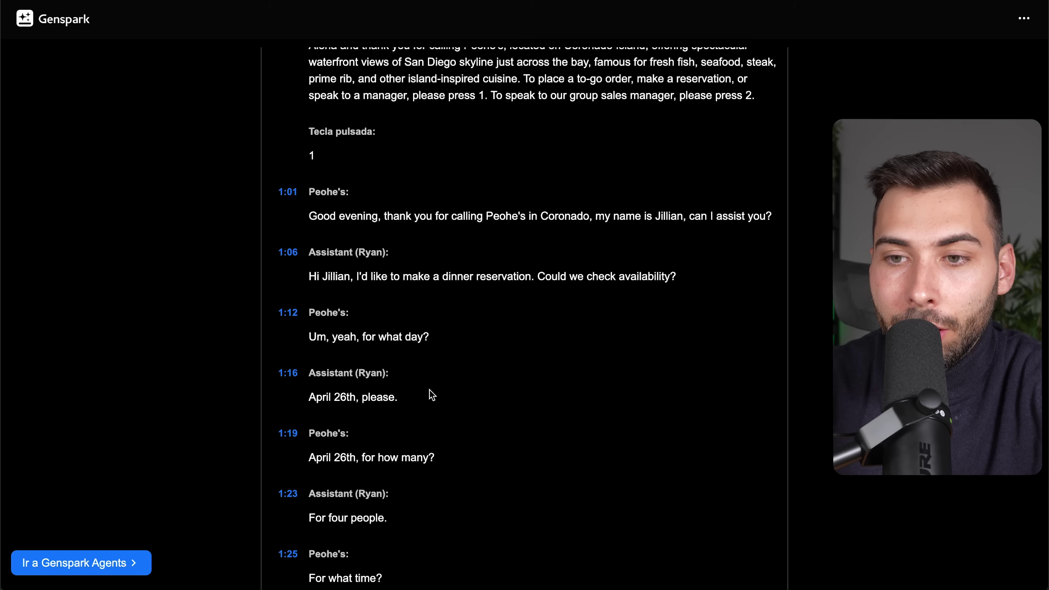
scroll(390, 378, down, 18)
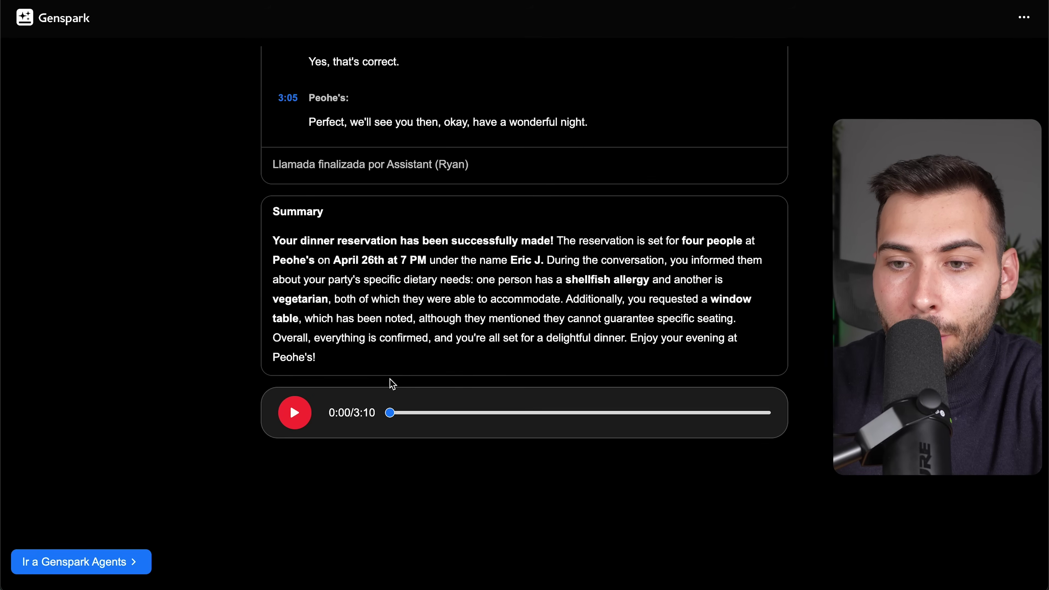
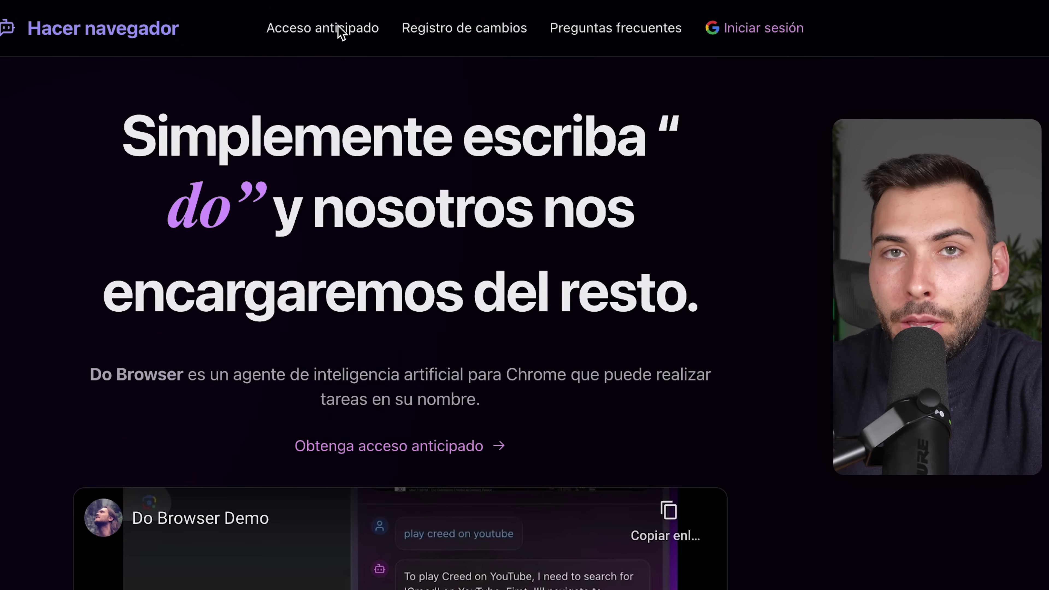
- Open Do Browser's early access page and review the offer, highlighting the monthly price and the free trial
click(342, 28)
scroll(498, 142, down, 3)
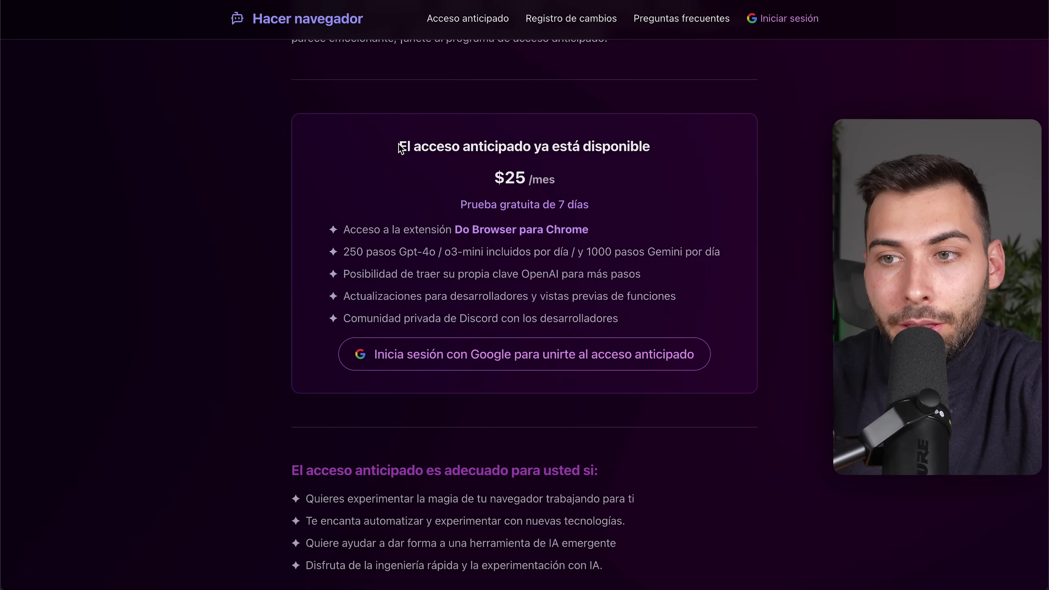
drag(455, 180, 534, 176)
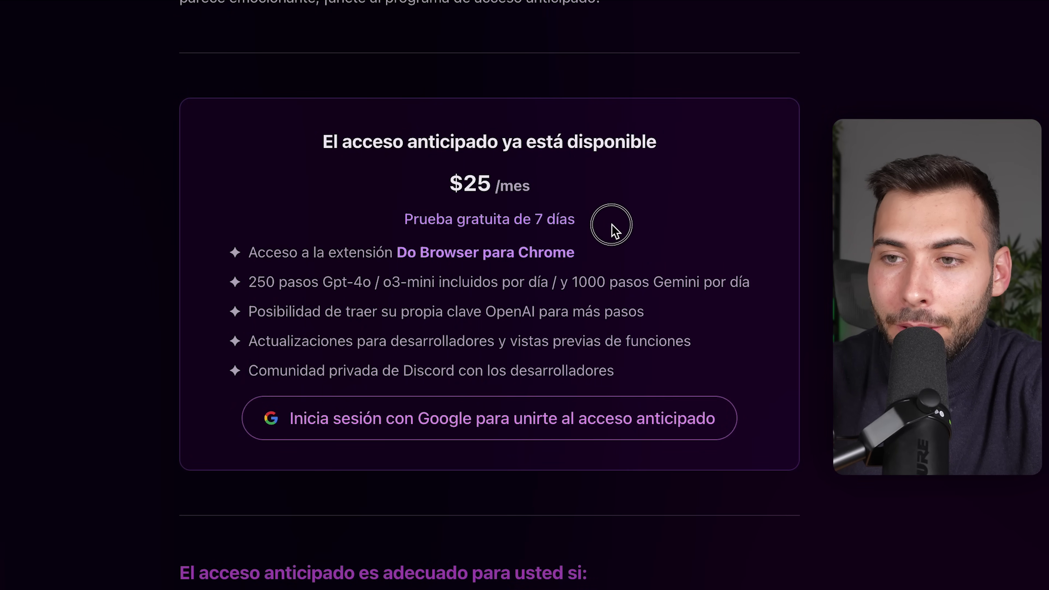
drag(616, 231, 401, 238)
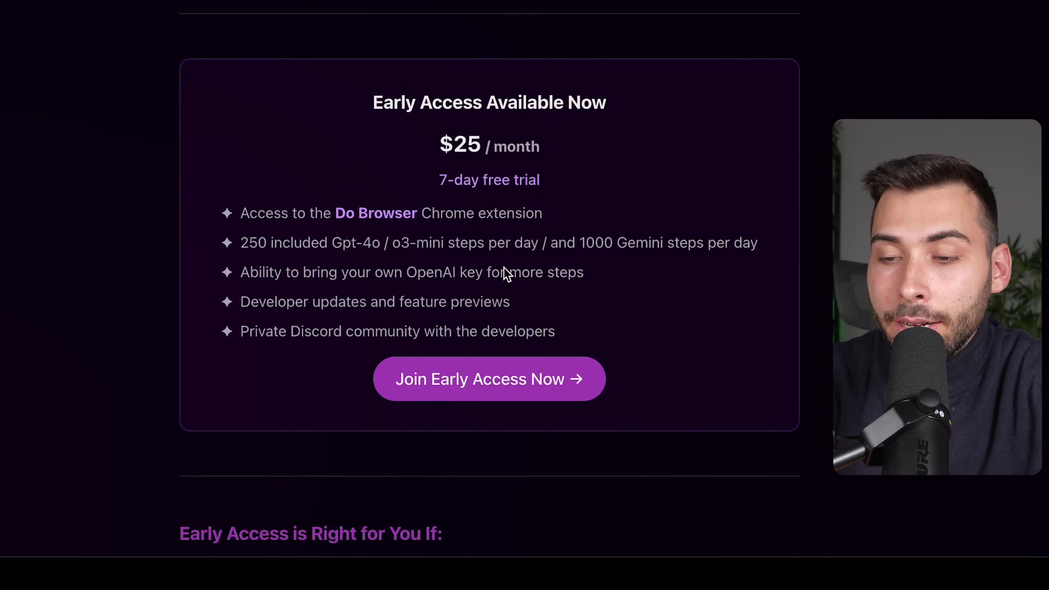
- Join Do Browser early access, continue to the payment page and highlight the free trial period and the subtotal
click(546, 385)
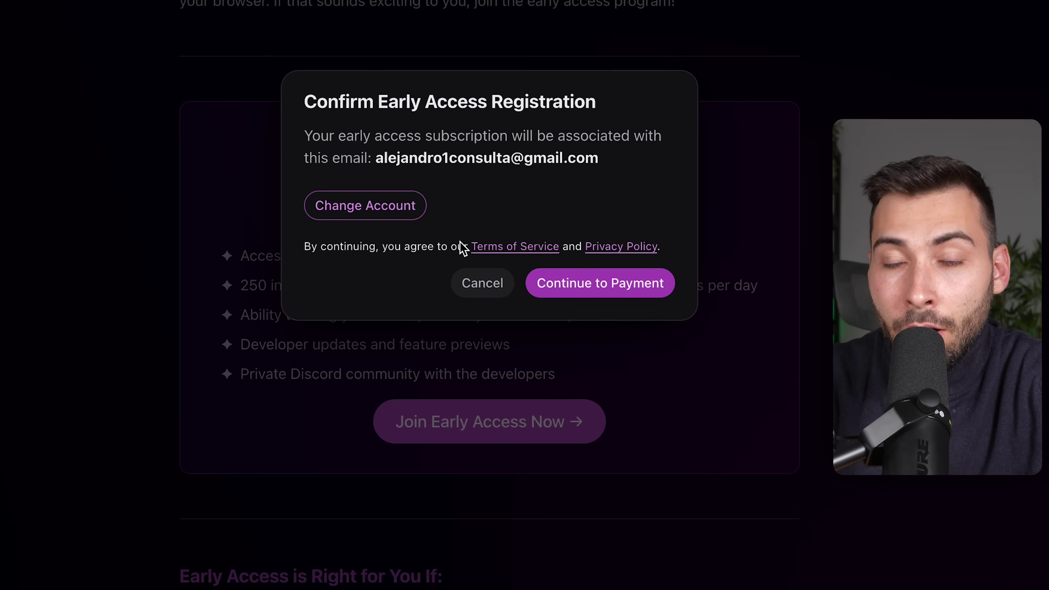
click(639, 291)
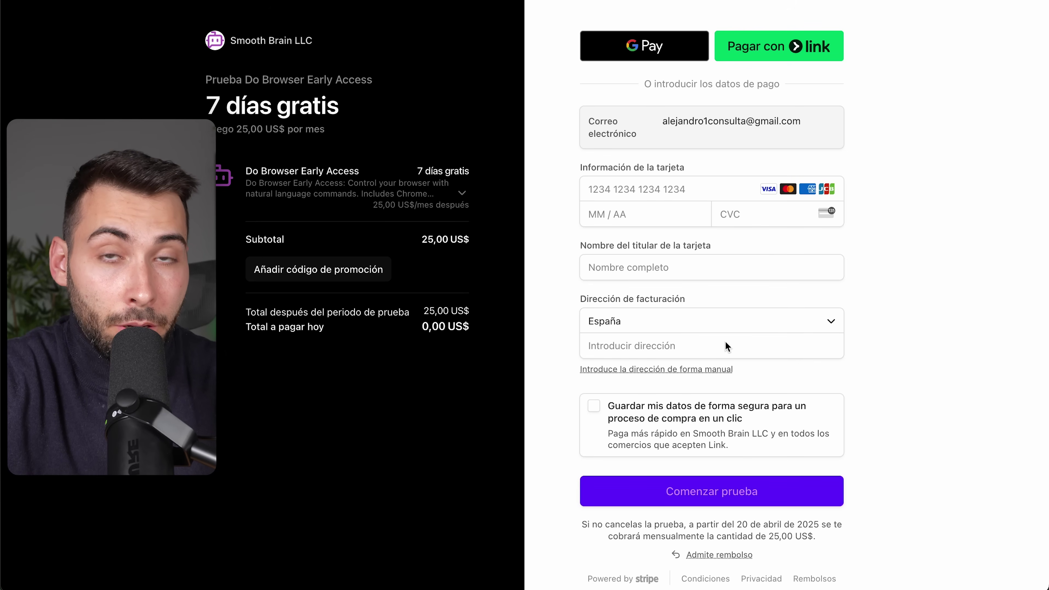
drag(418, 171, 442, 171)
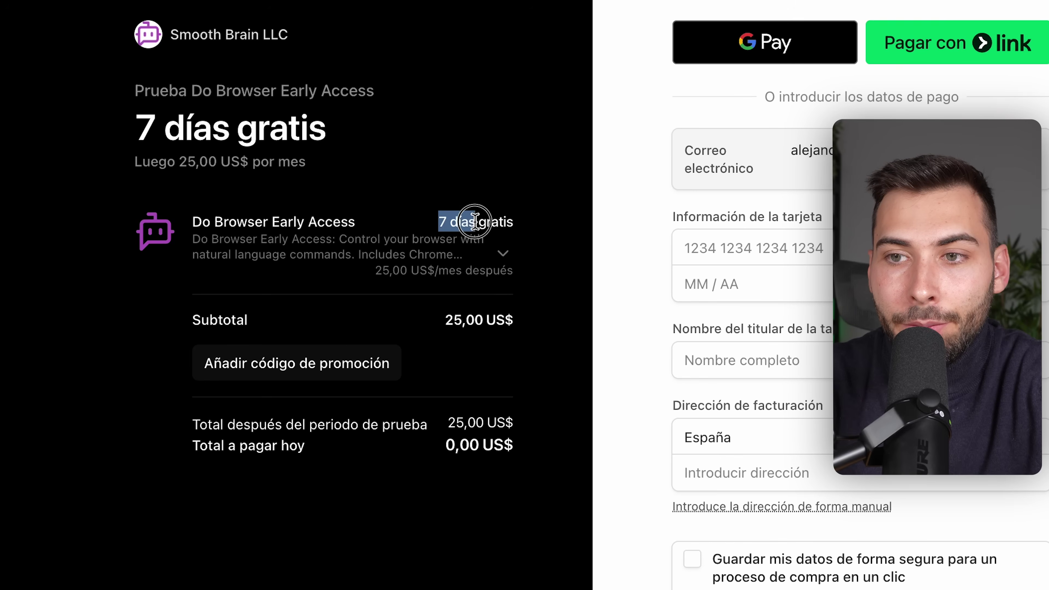
drag(475, 221, 518, 226)
drag(455, 321, 529, 321)
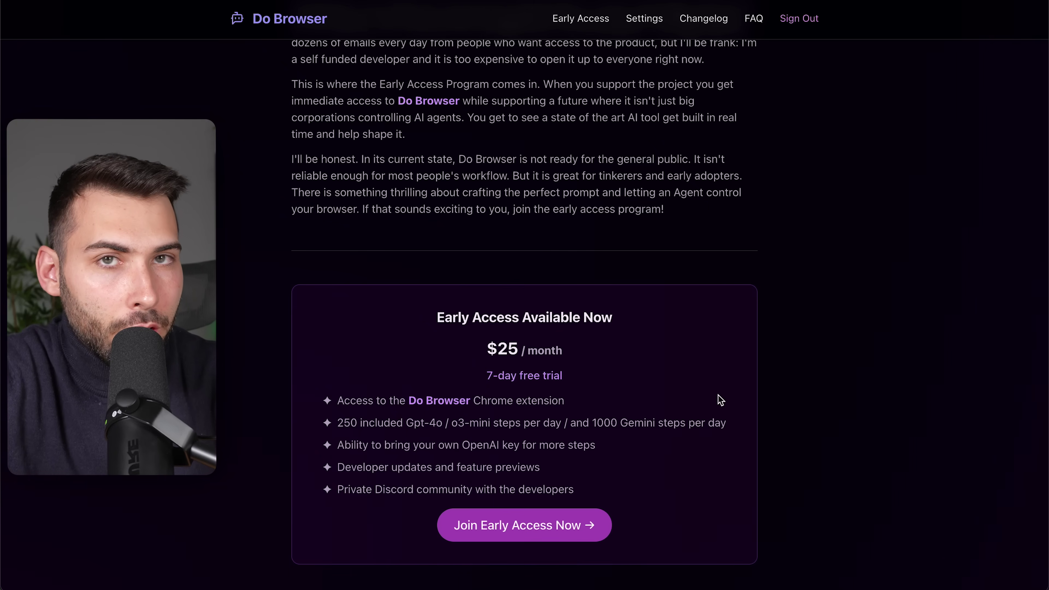
- Open the Do Browser account settings and go to the subscription management page
scroll(721, 400, up, 6)
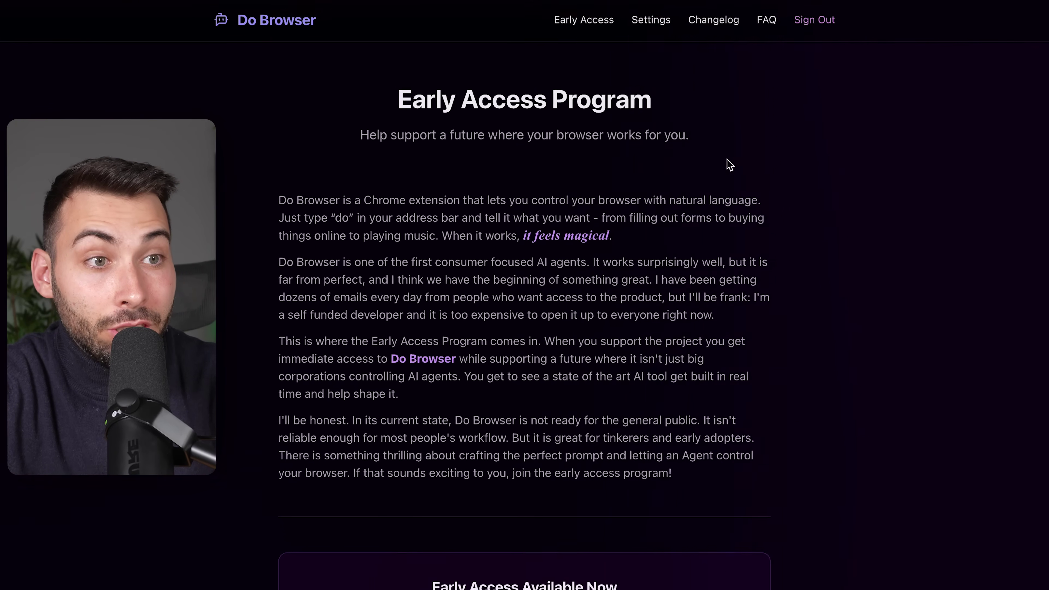
click(657, 21)
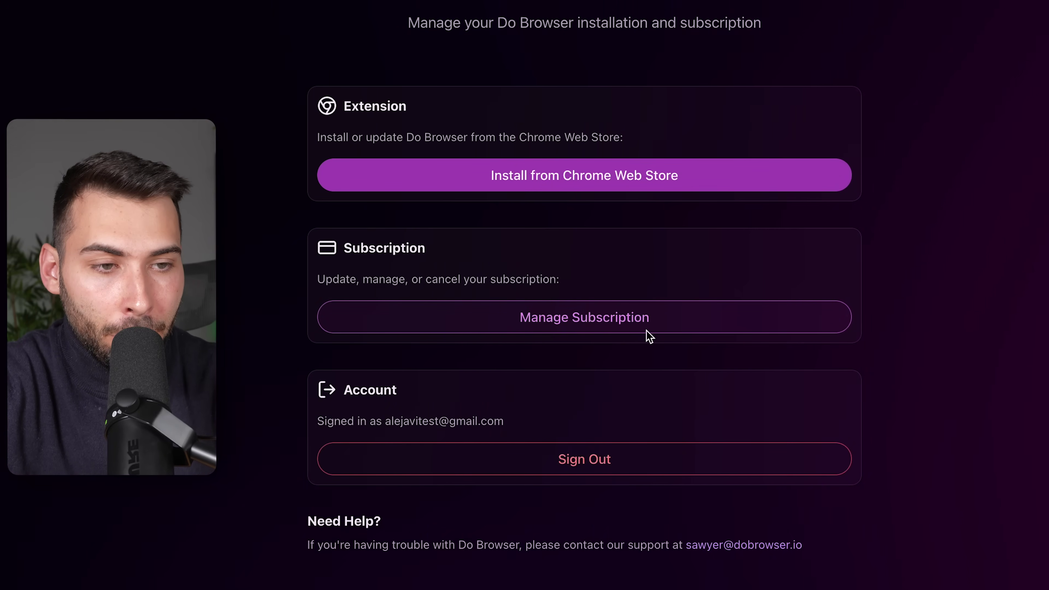
click(611, 315)
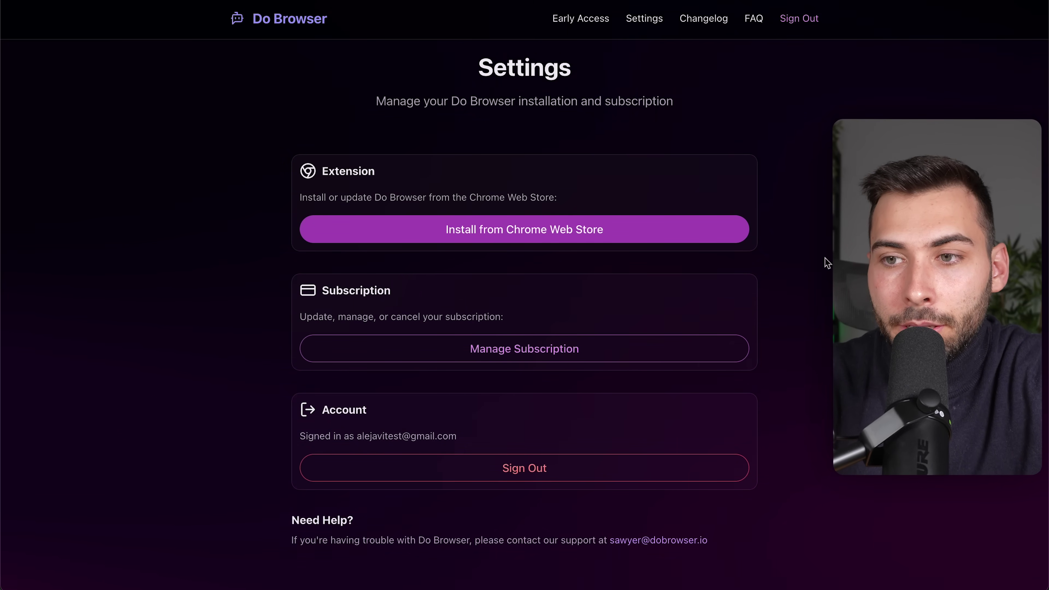
- Open the extension's Chrome Web Store page, launch the Do Browser side panel and give it a blank tab to control
click(518, 233)
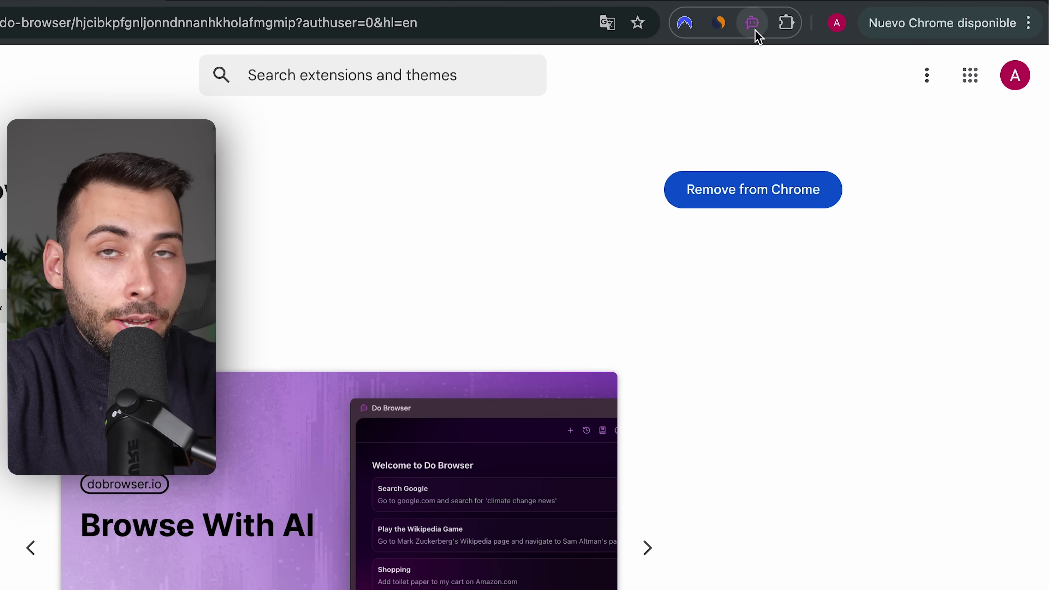
click(753, 26)
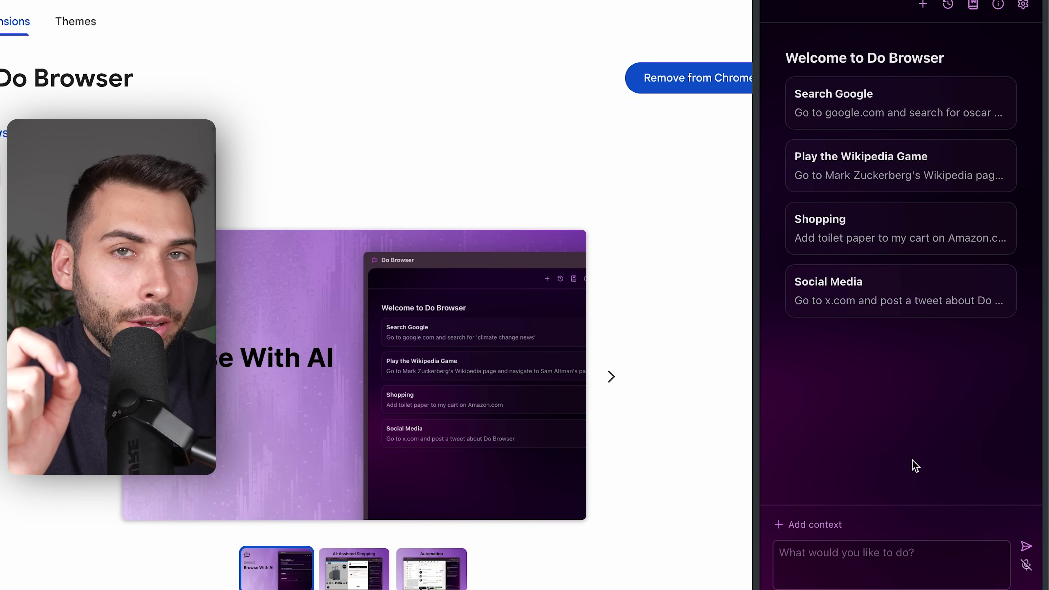
key(ctrl+t)
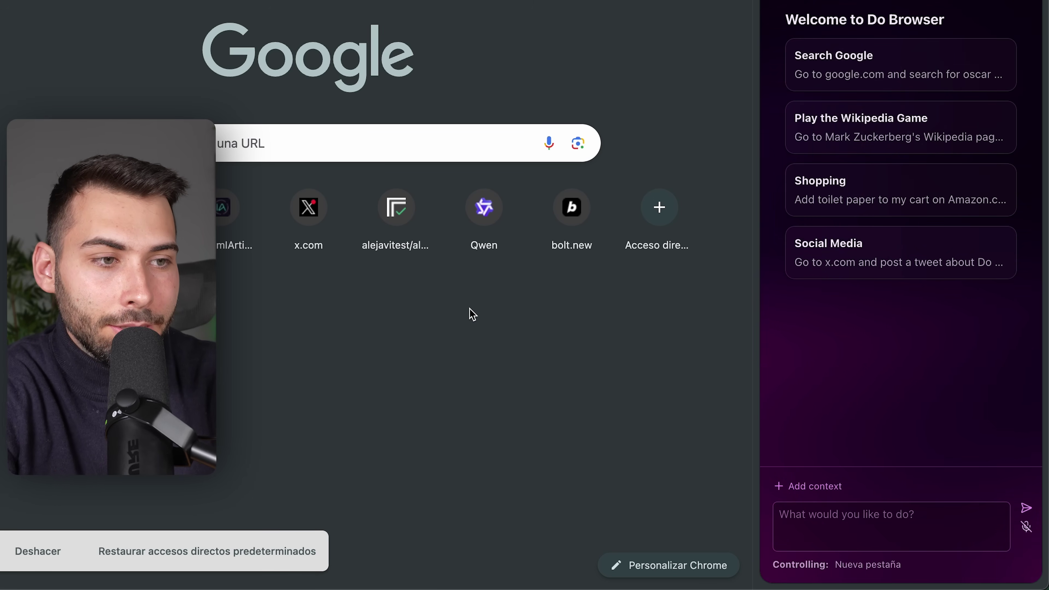
- Ask Do Browser "añade a un carrito de amazon lo necesario para abrir un canal de youtube" and open the Amazon cart
click(901, 536)
text(añade a un carrito de amazon lo necesario para abrir un canal de youtube)
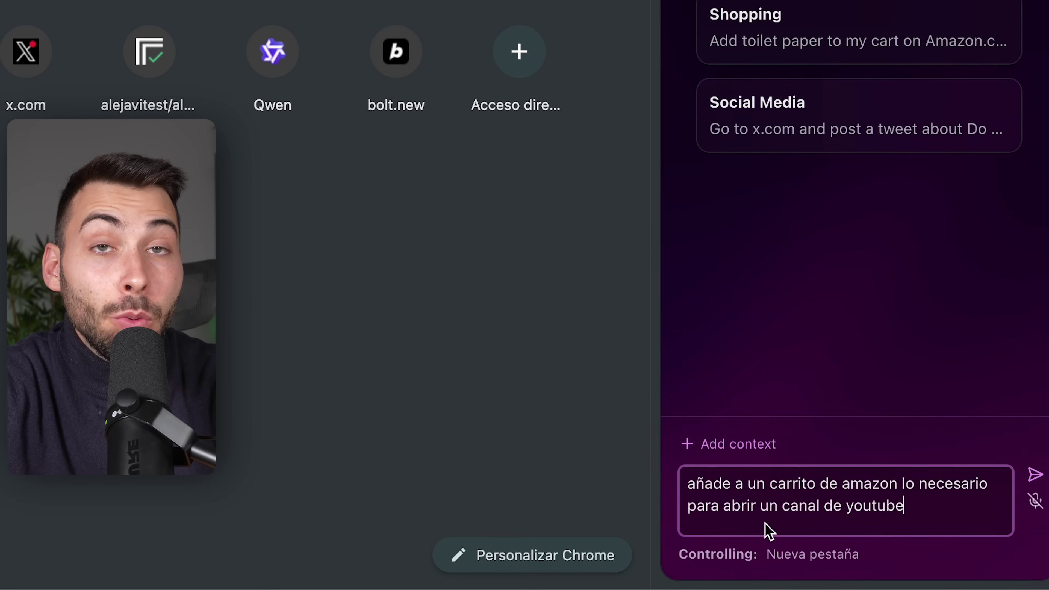
click(1037, 476)
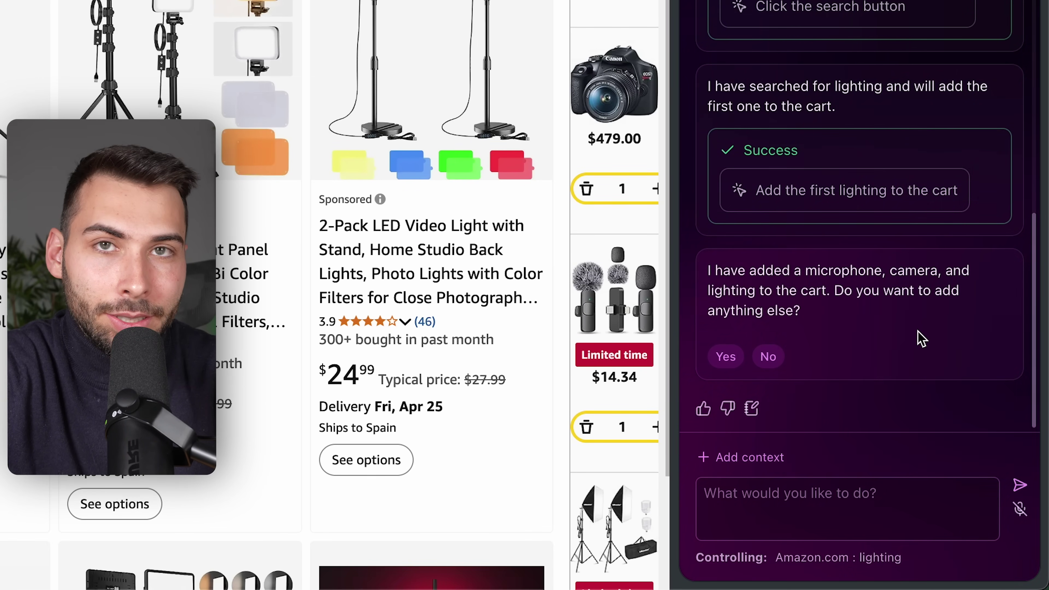
click(806, 499)
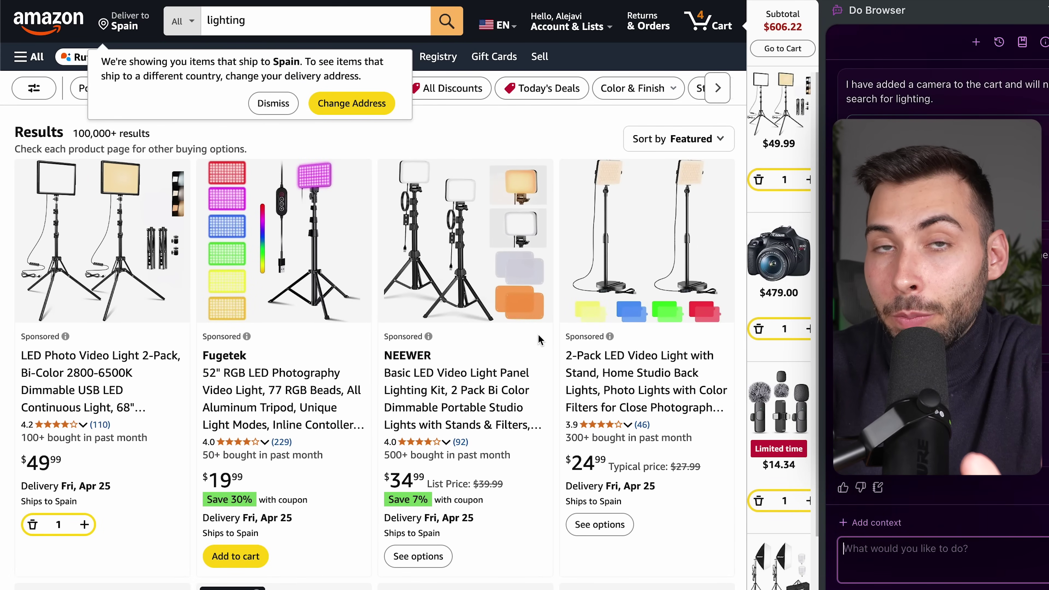
click(794, 53)
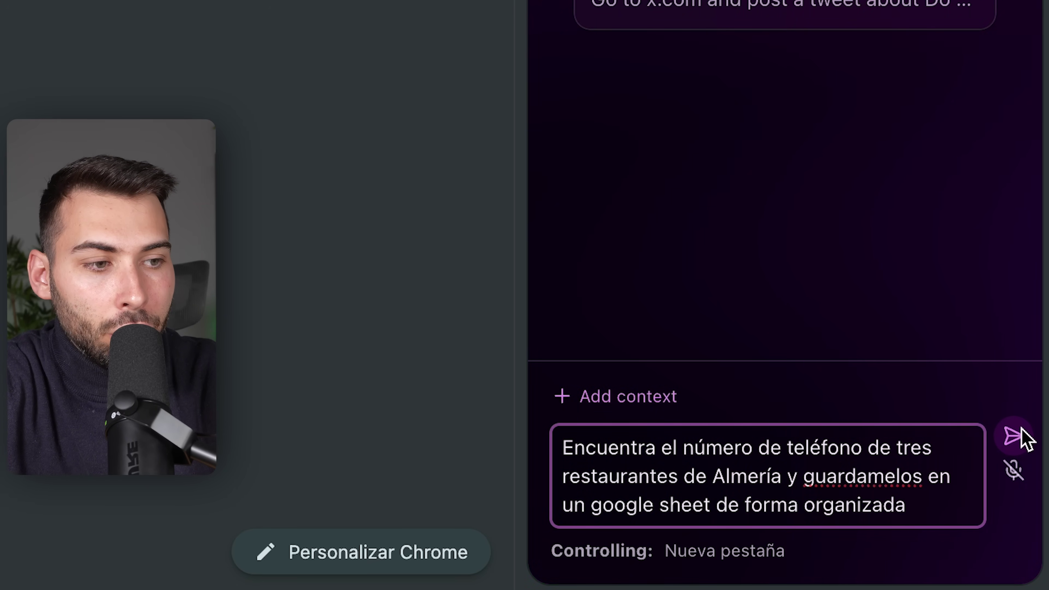
- Ask Do Browser "Encuentra el número de teléfono de tres restaurantes de Almería y guardamelos en un google sheet de forma organizada" and cancel opening FaceTime
click(1017, 438)
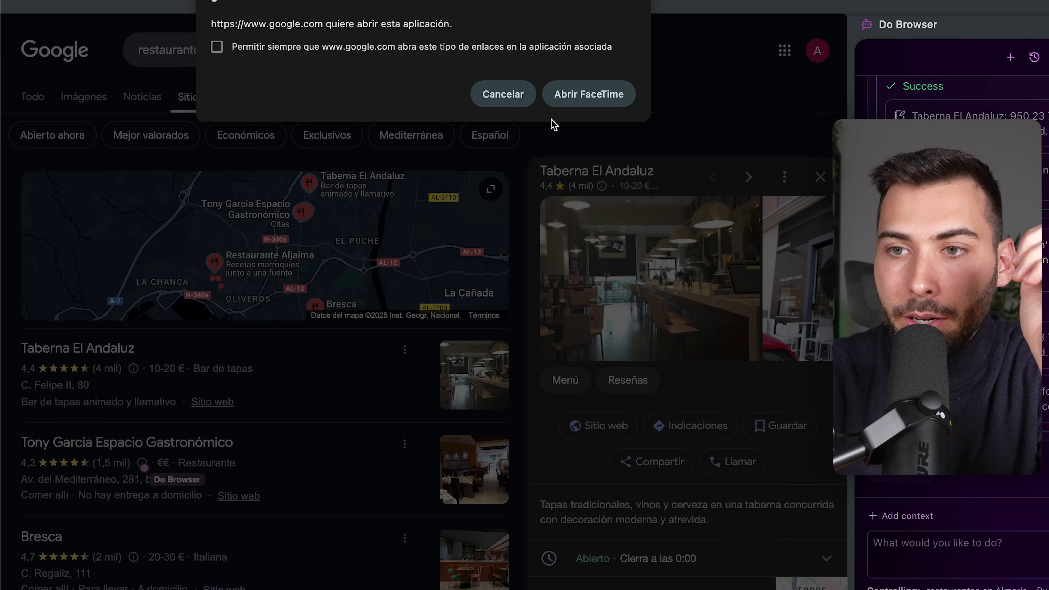
click(517, 100)
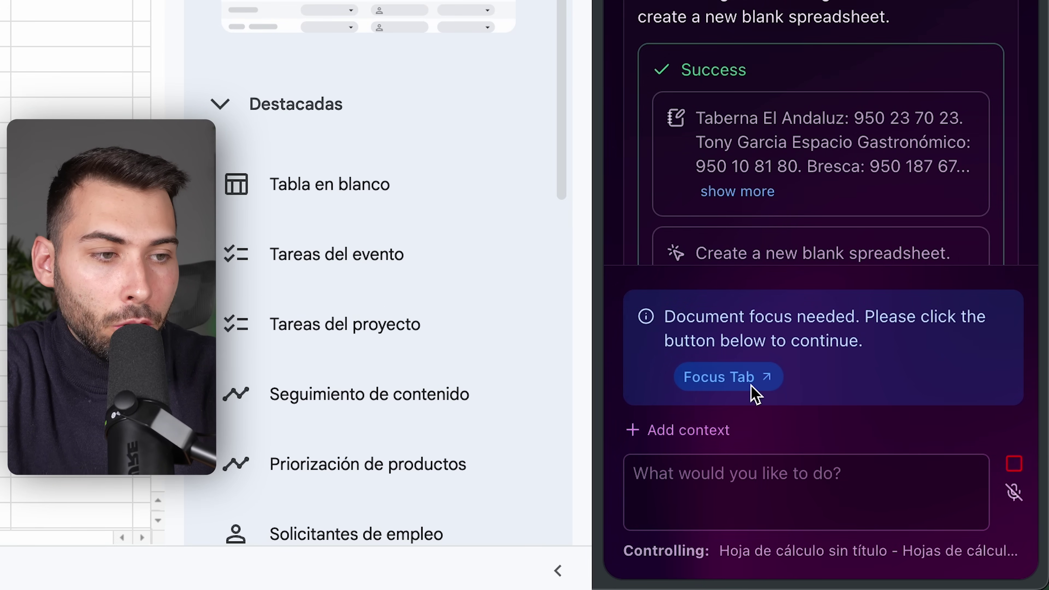
- Give the agent focus on the spreadsheet tab so it can fill in the restaurants, and widen the Phone Number column
click(755, 394)
click(971, 289)
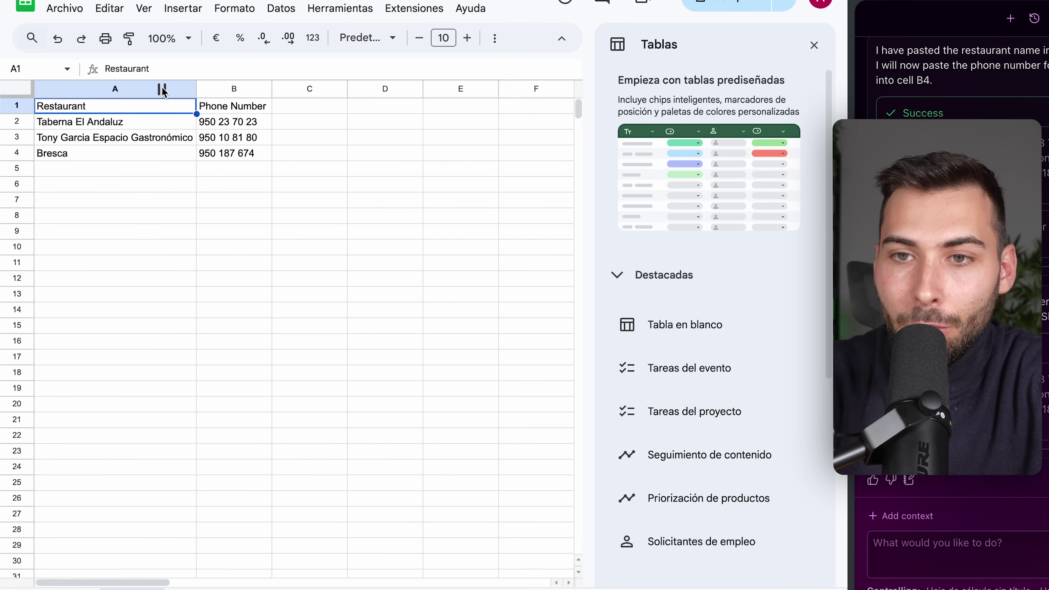
drag(271, 91, 312, 92)
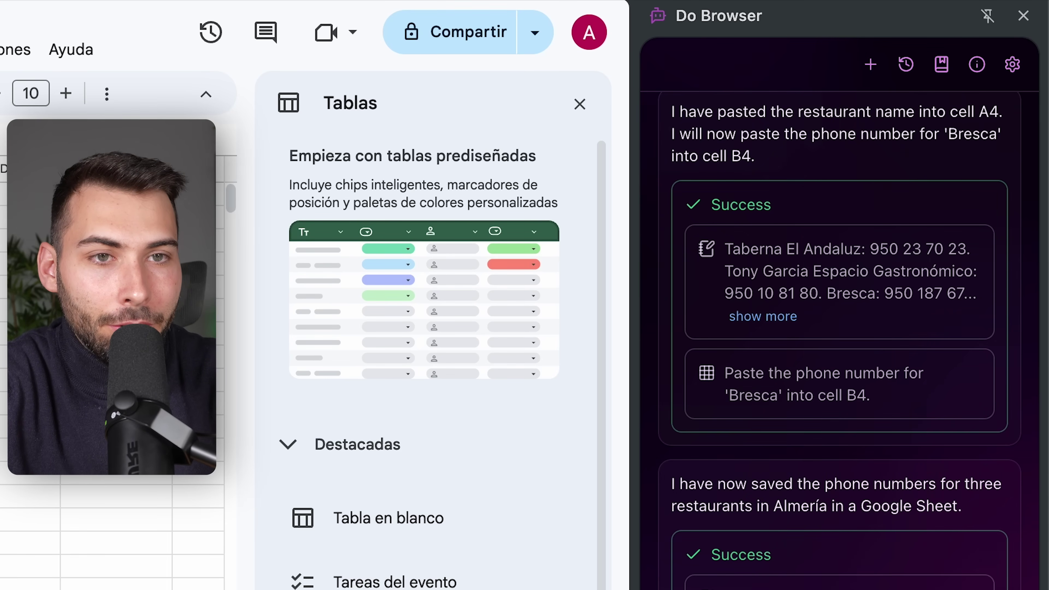
- Start a new chat asking in Spanish to repost two AI-news posts on X.com and publish a post reflecting on how AI is advancing
click(872, 64)
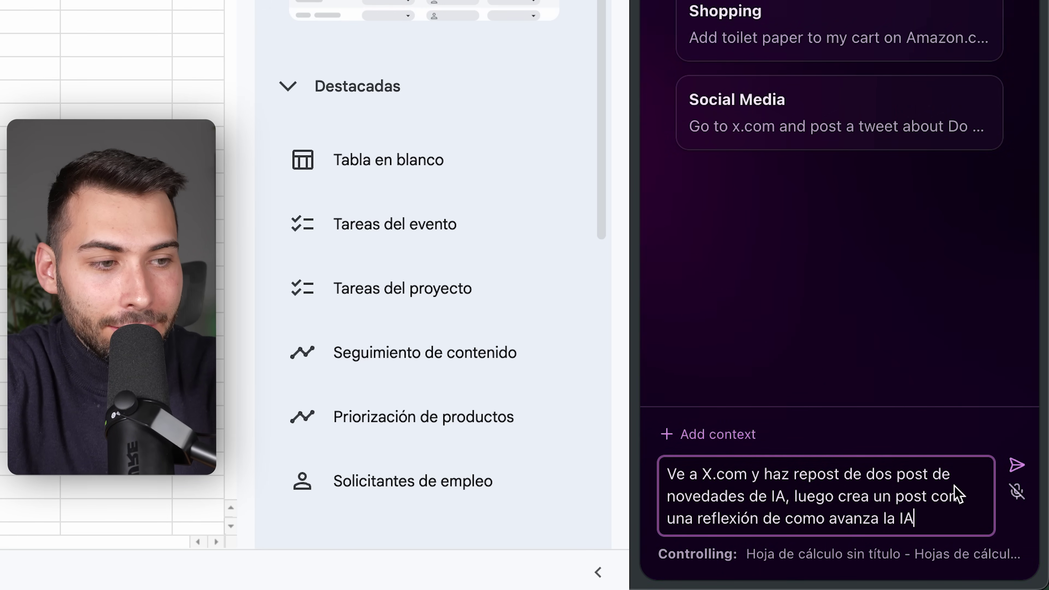
click(1023, 464)
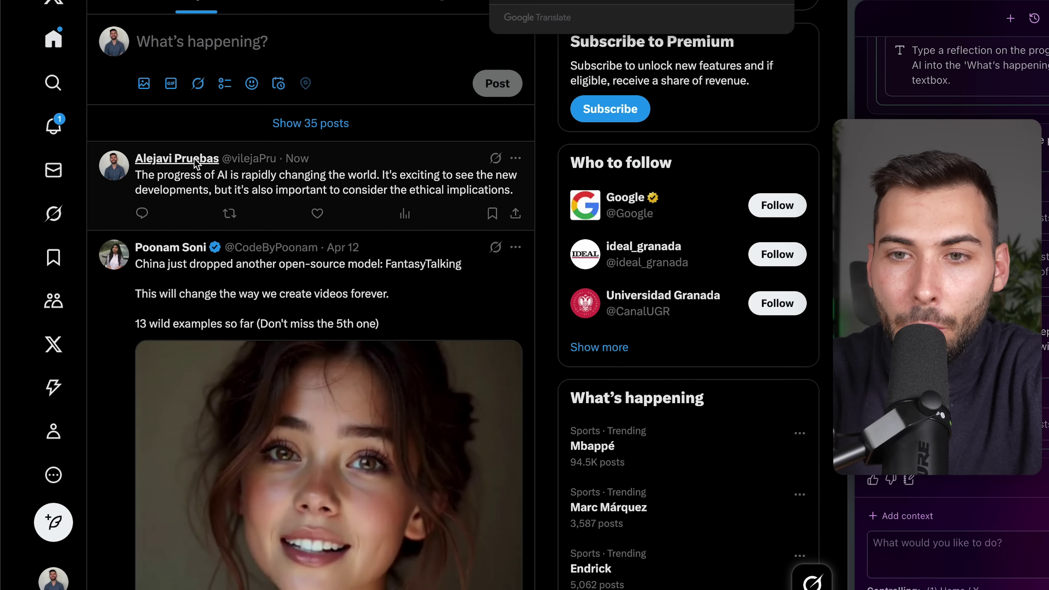
- Check the account's X profile for the new AI post and the reposts, opening the FantasyTalking repost and returning to the profile
click(195, 160)
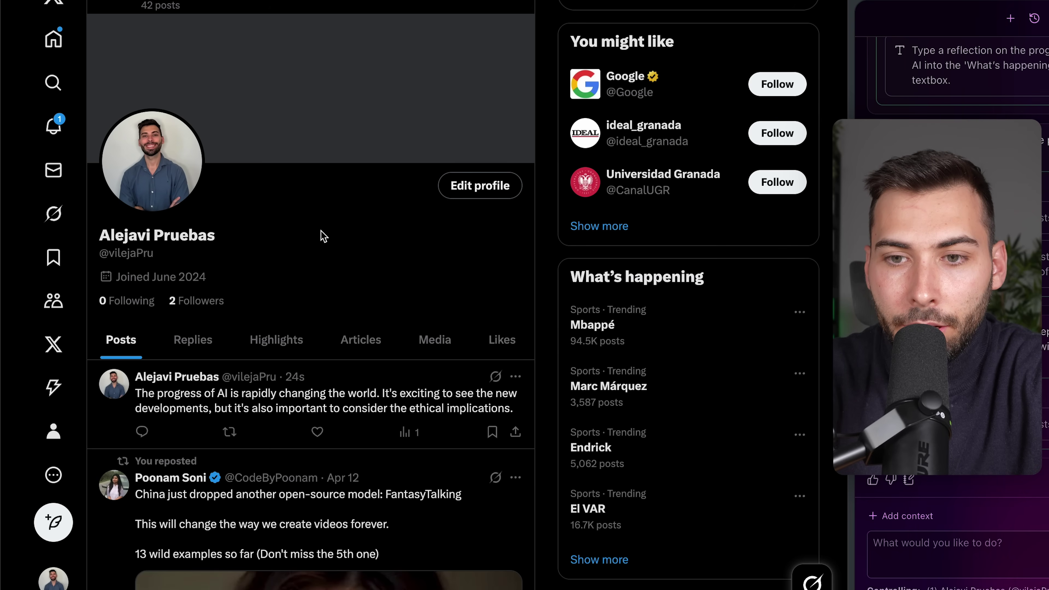
scroll(323, 236, down, 8)
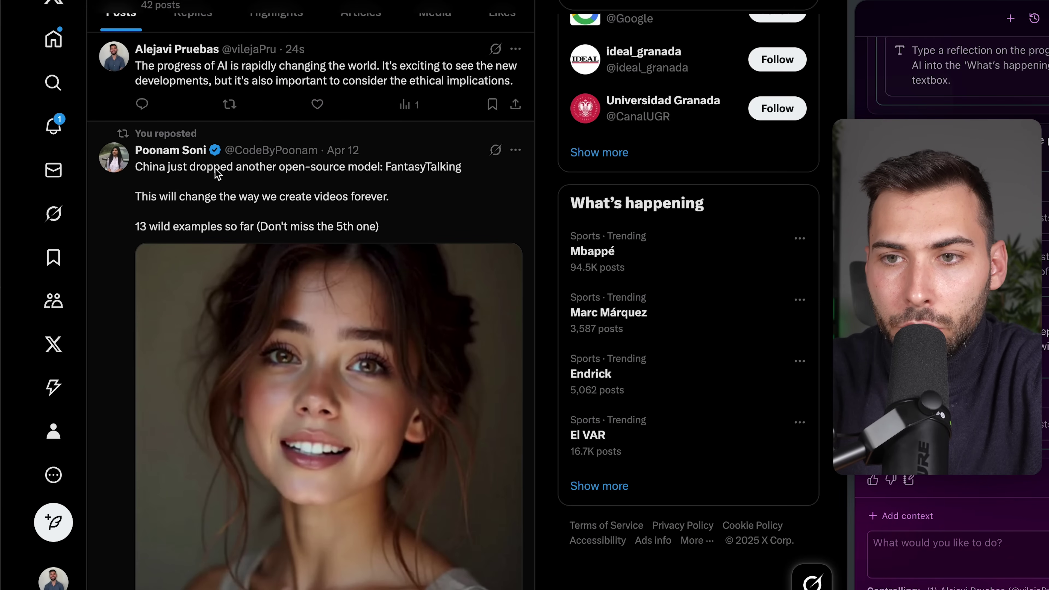
scroll(248, 149, down, 1)
click(343, 124)
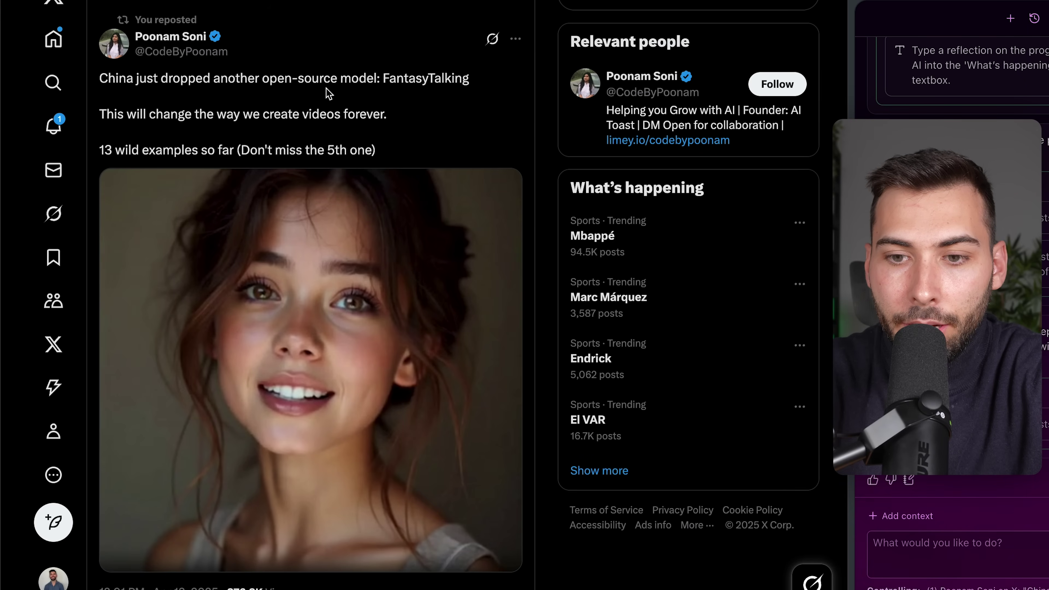
key(alt+Left)
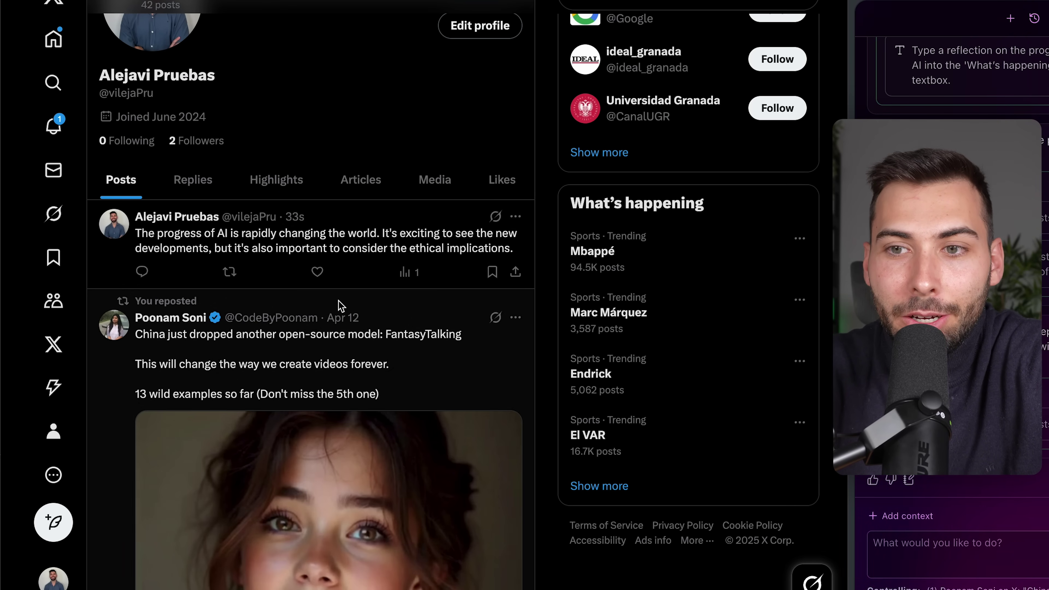
- Open the new AI reflection post from the profile and highlight its text to read it
scroll(362, 290, up, 1)
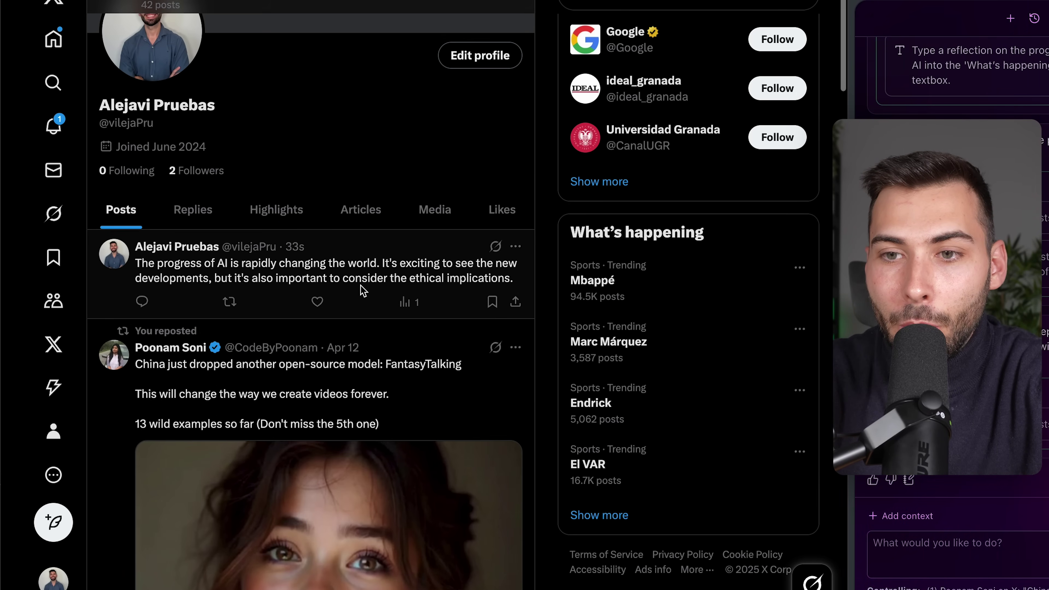
click(242, 276)
drag(104, 74, 243, 108)
click(379, 484)
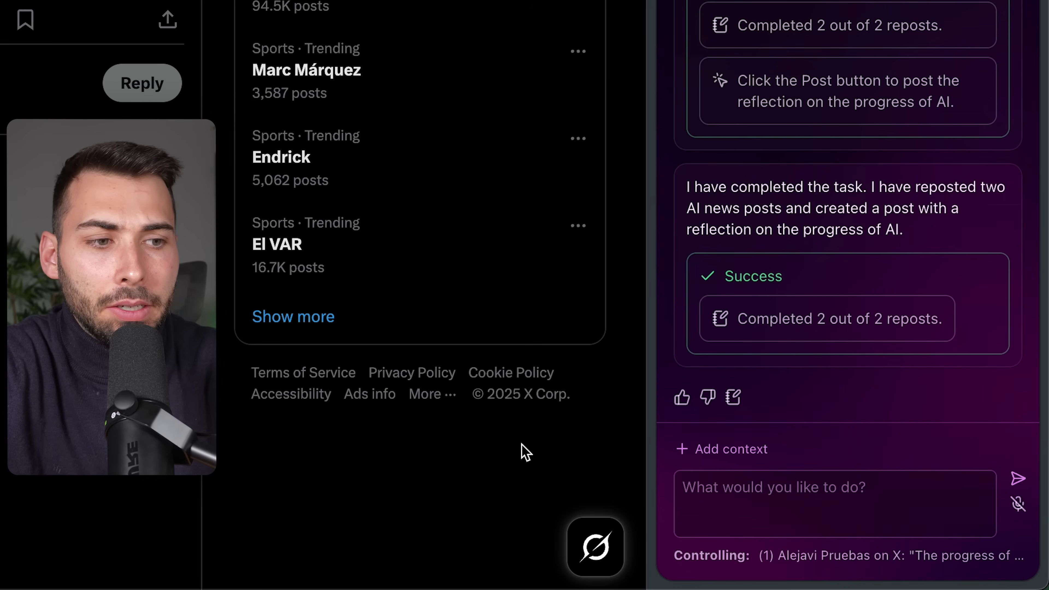
- Send the agent the request "Crea un canal de youtube nuevo, inventa cualquier nombre original de IA"
click(924, 547)
text(Crea un canal de youtube nuevo, inventa cualquier nombre original de IA)
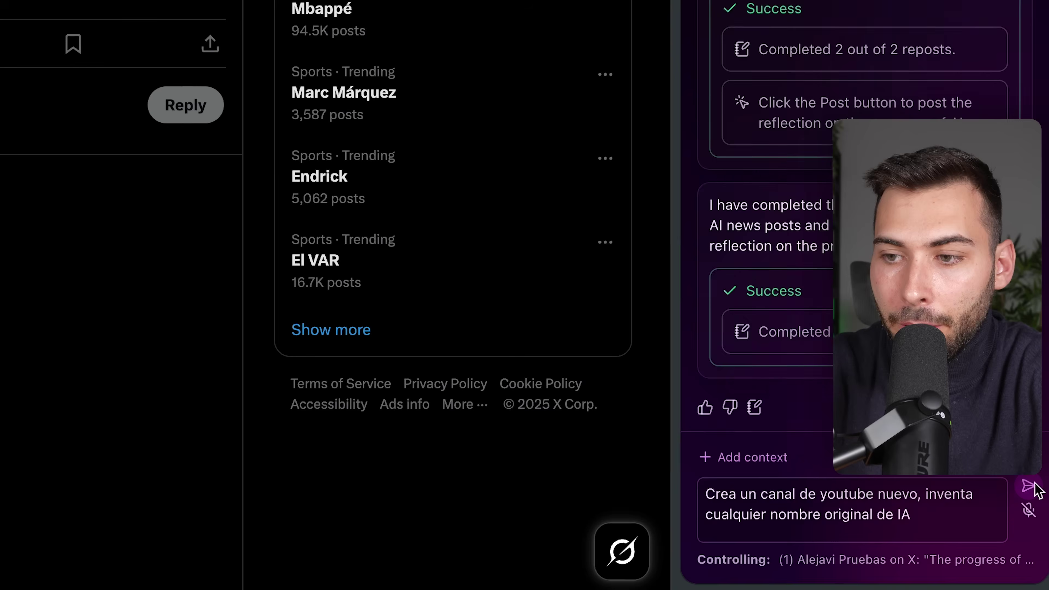
click(1018, 479)
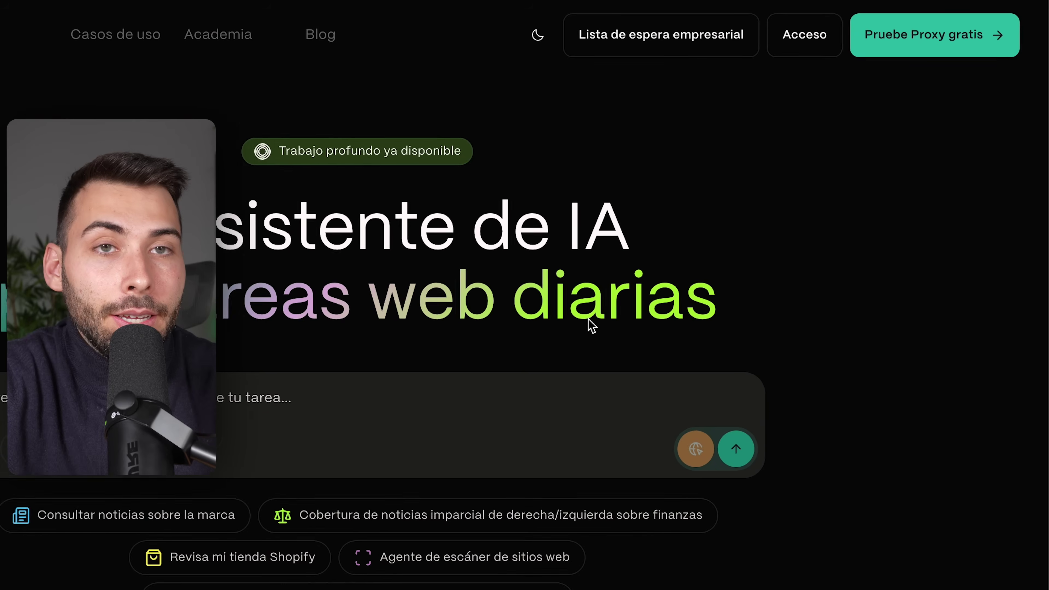
- Start the free version of Convergence's Proxy and sign in with a Google account
click(964, 48)
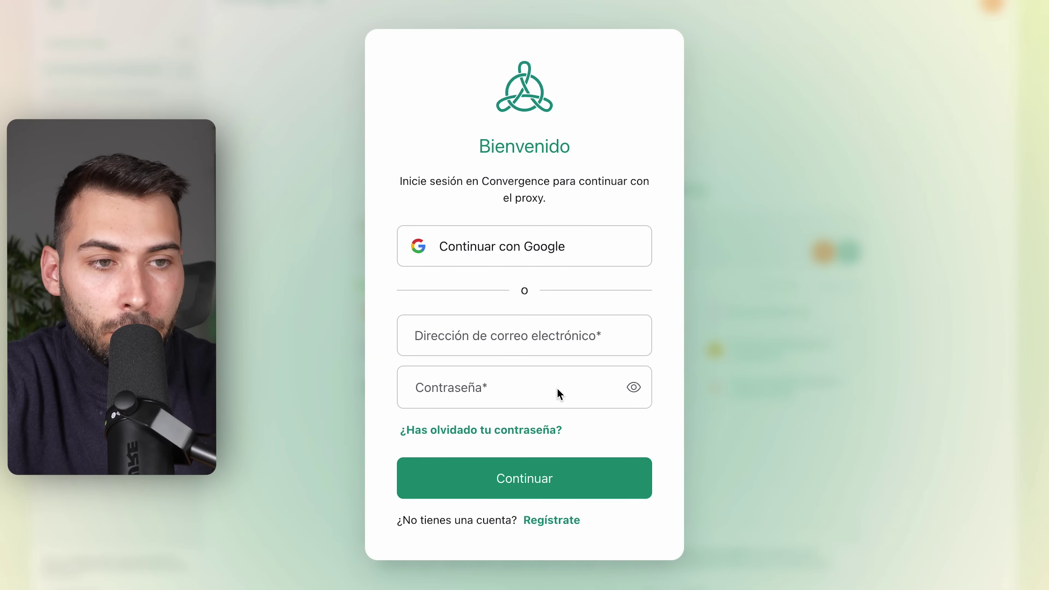
click(544, 249)
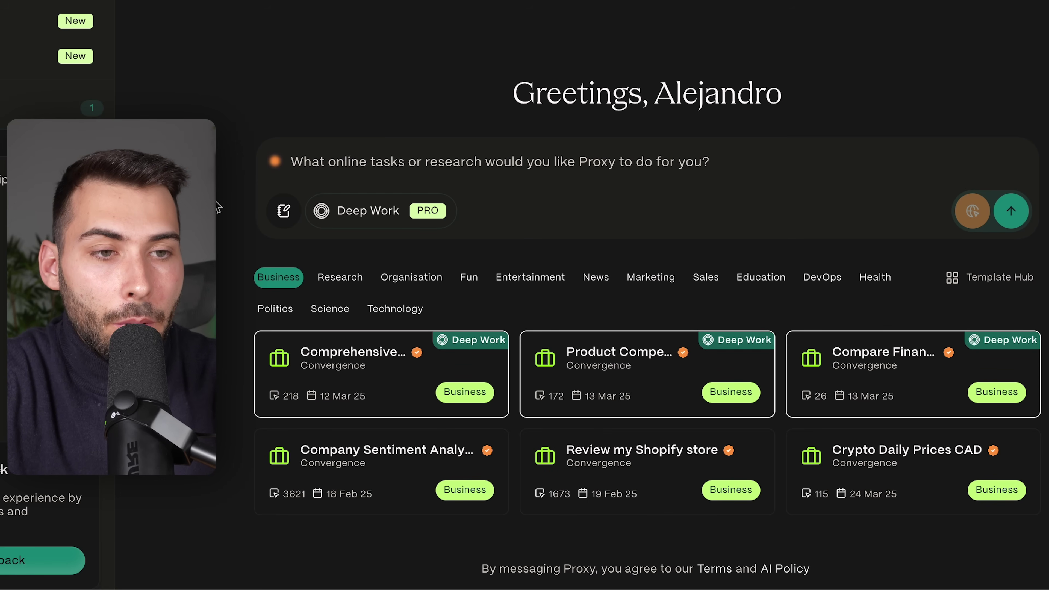
- Ask Proxy in Spanish for 10 TikTok cooking content ideas from tiktok.com/explore without logging in, using this month's videos with over 10,000 likes
click(543, 168)
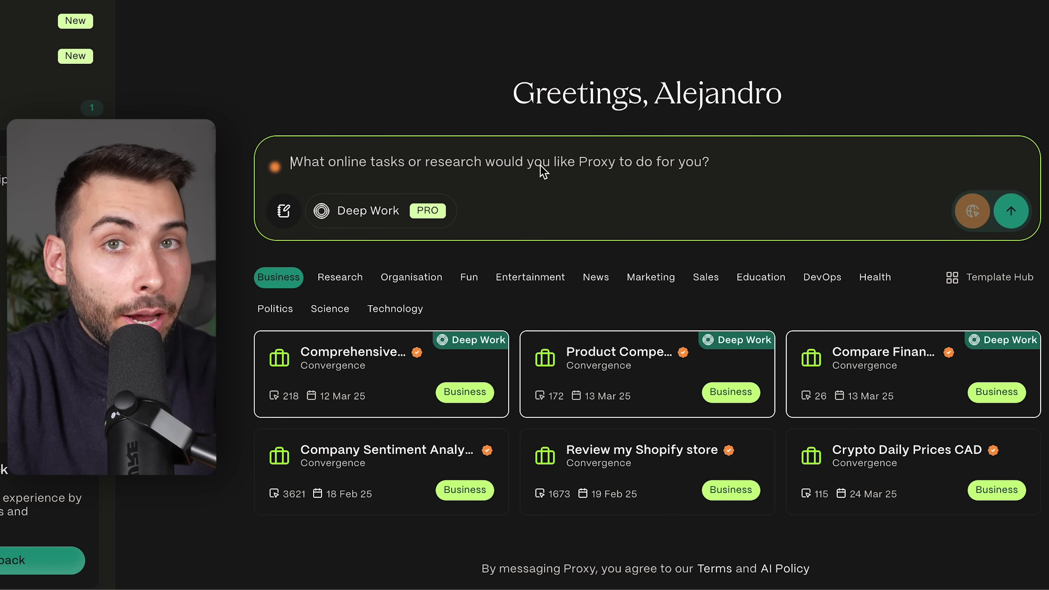
mouse_move(375, 222)
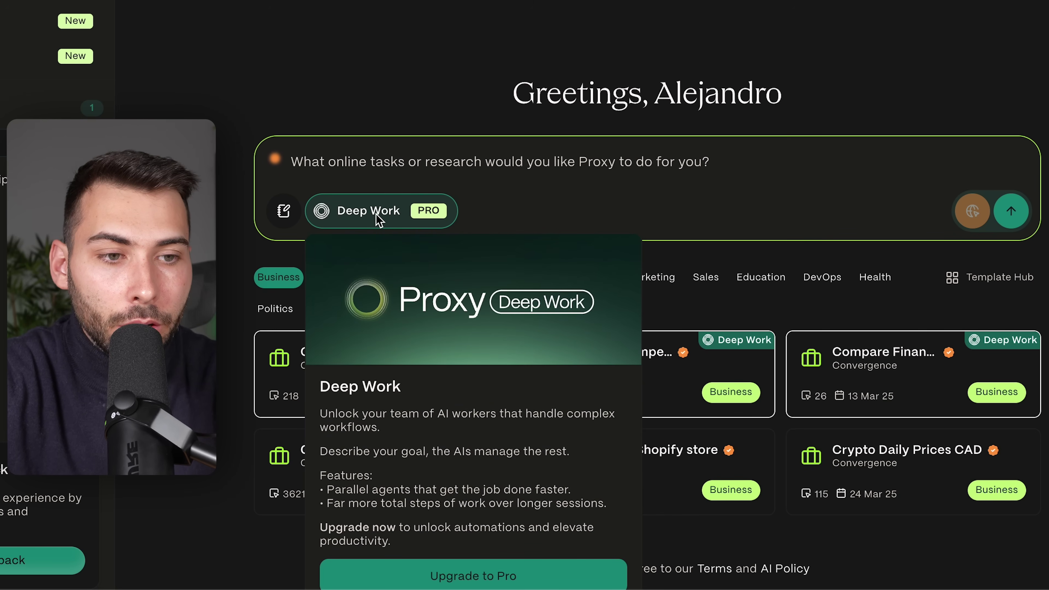
scroll(550, 460, down, 1)
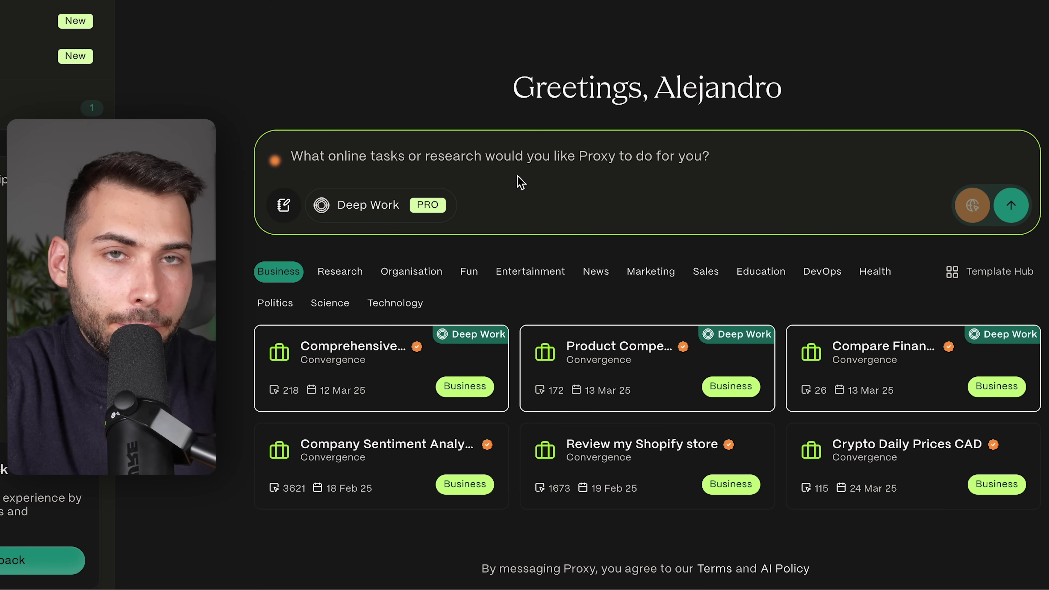
text(Quiero que revises y encuentres 10 ideas de contenido para el nicho de cocina en TikTok. Usa tiktok.com/explore (no inicies sesión) y encuentra videos de este mes con más de 10,000 me gusta.)
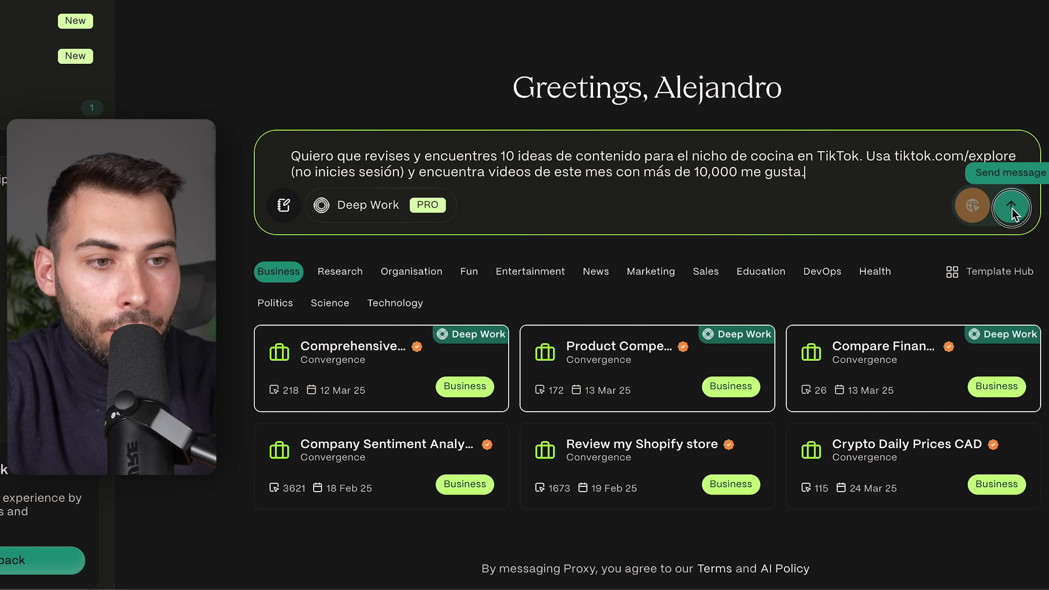
click(1012, 206)
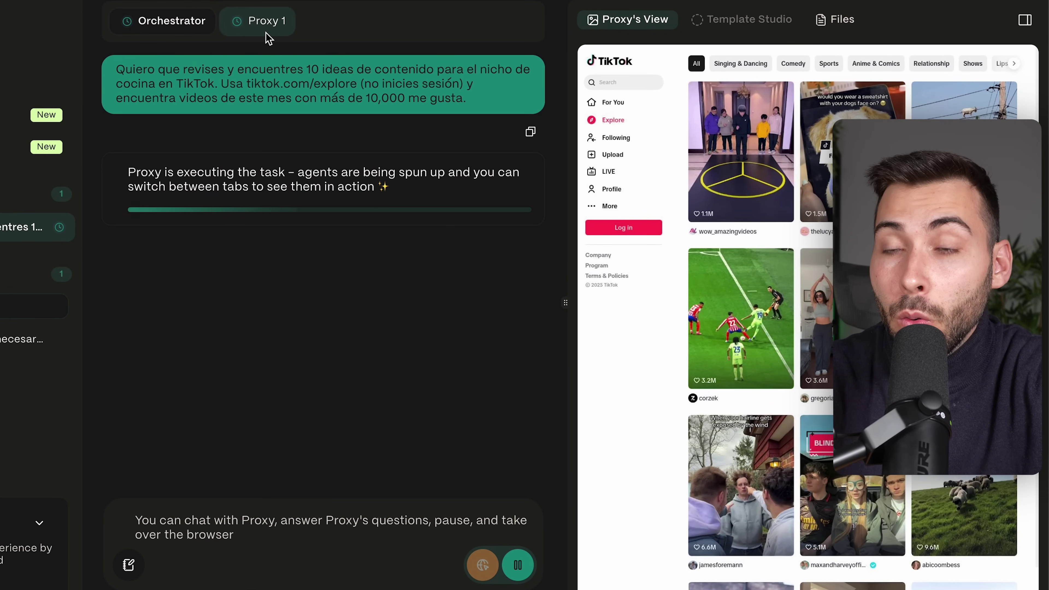
- Review Proxy's listed steps in the completed task about buying equipment for a YouTube studio
mouse_move(601, 131)
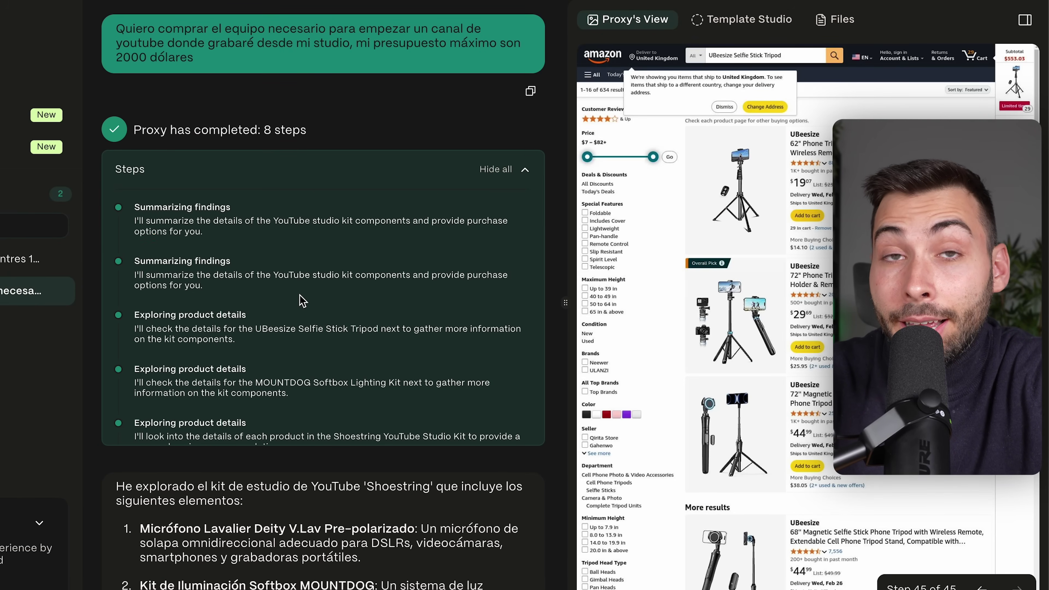
scroll(304, 300, down, 1)
scroll(304, 299, down, 4)
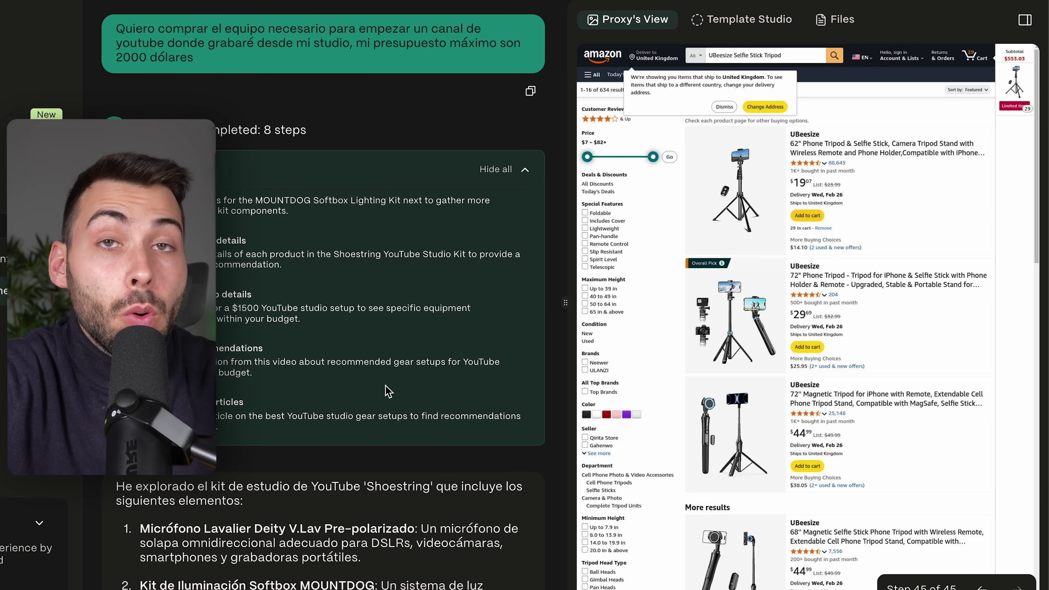
- Publish the YouTube equipment task as a public template named Test, with its whole prompt turned into an editable field
click(746, 29)
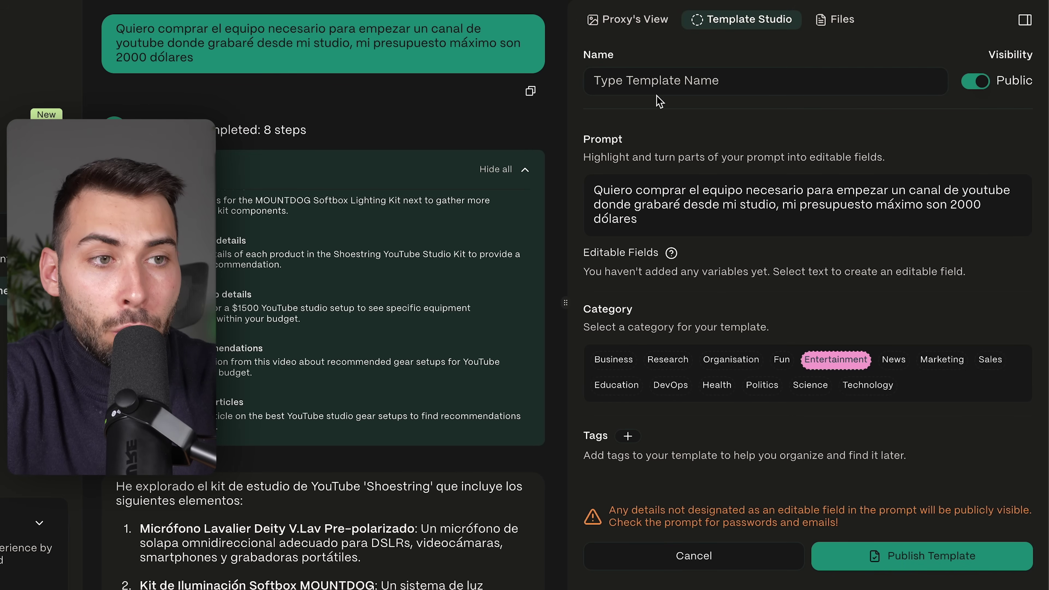
click(695, 81)
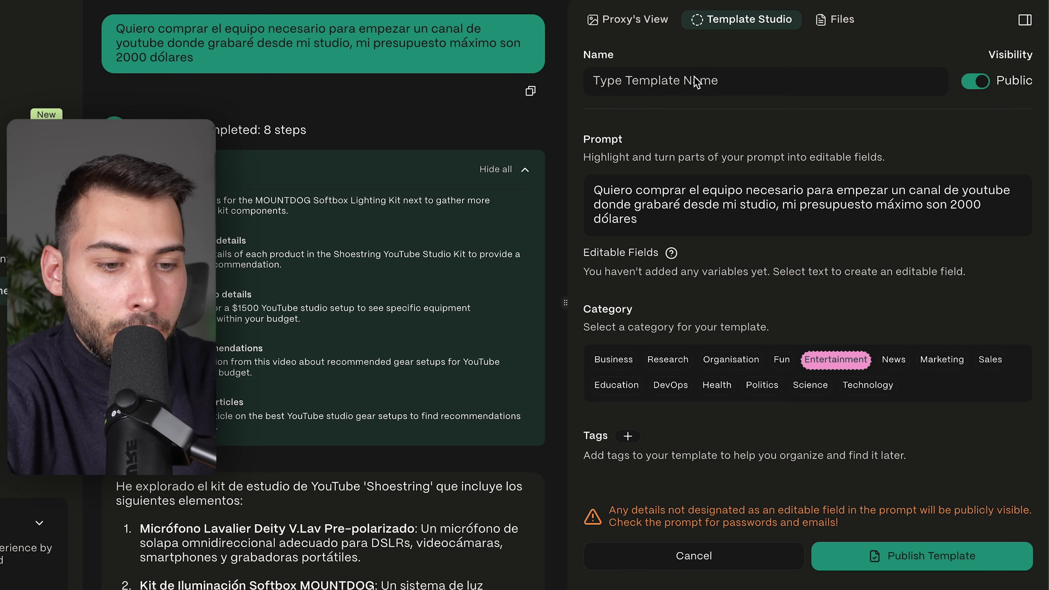
text(Test)
drag(638, 219, 593, 192)
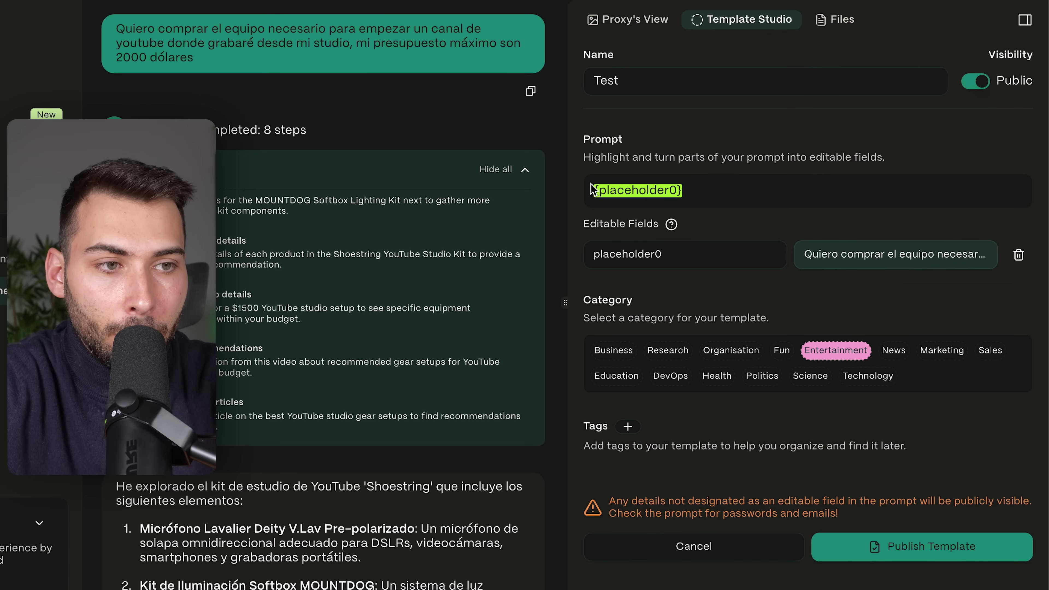
click(302, 61)
triple_click(303, 61)
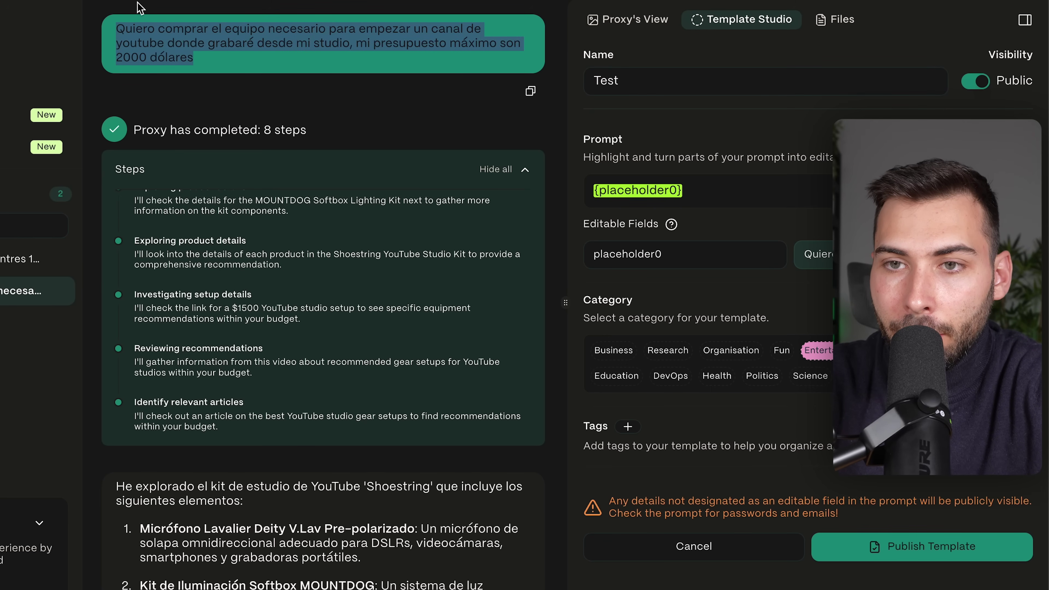
click(958, 558)
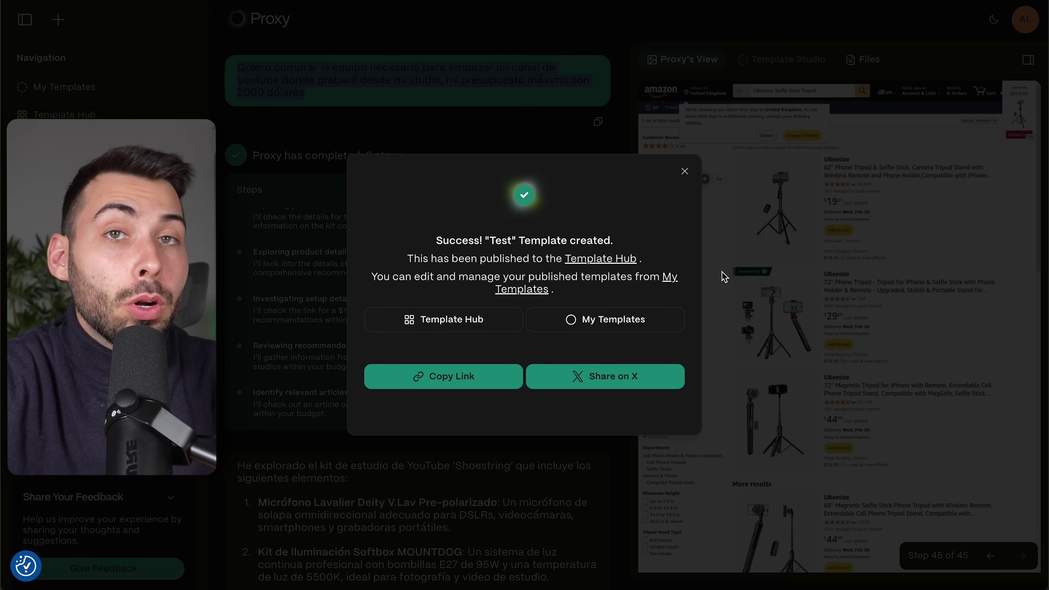
click(684, 171)
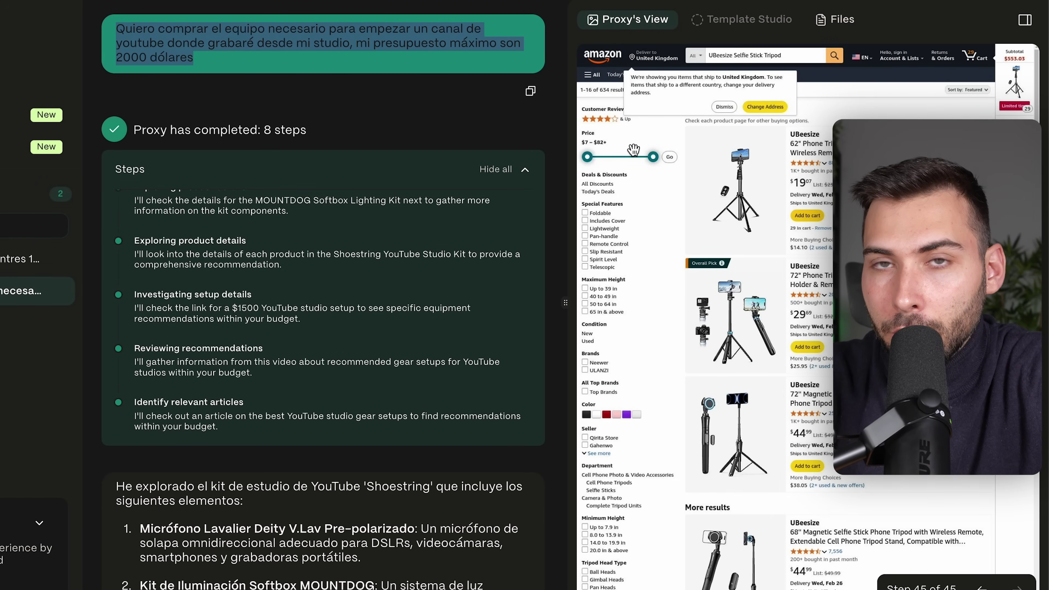
- Set up an automation of the equipment task named "Automatiza test", starting on April 14th, 2025 at 00:00
scroll(403, 364, down, 15)
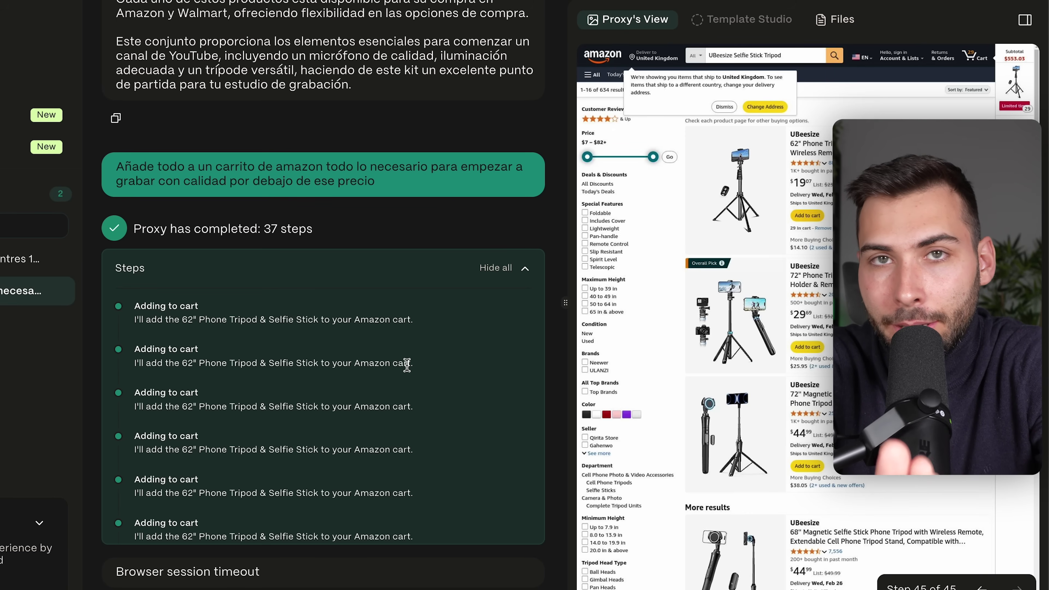
scroll(407, 365, down, 1)
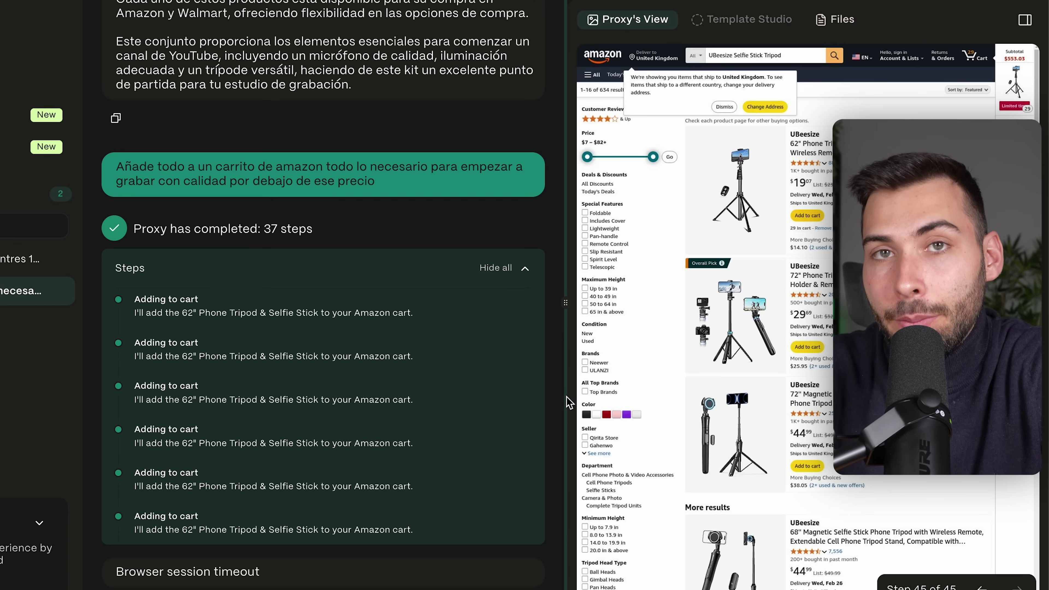
scroll(226, 528, down, 8)
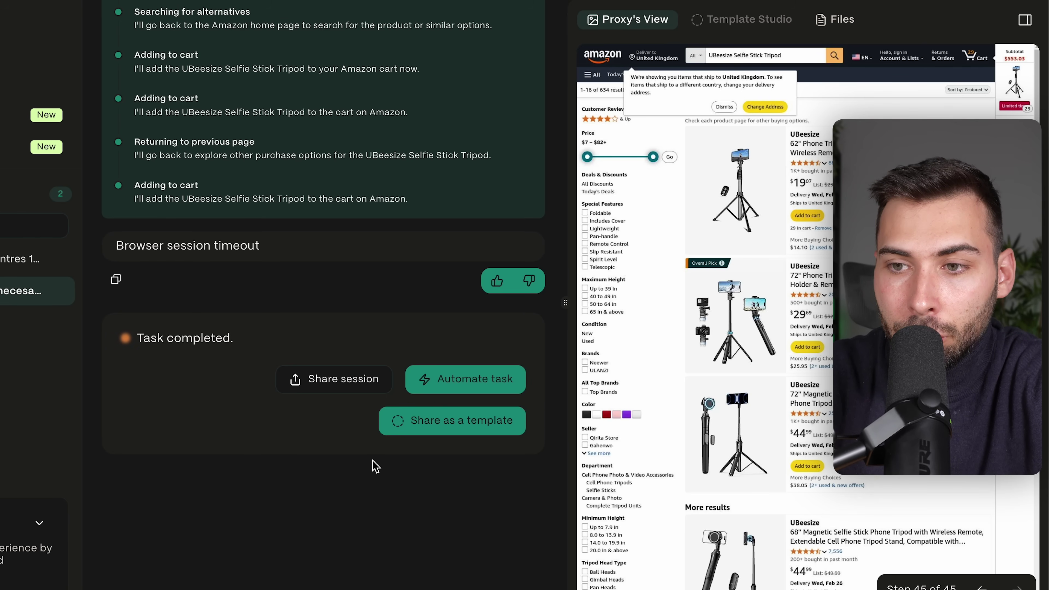
click(488, 388)
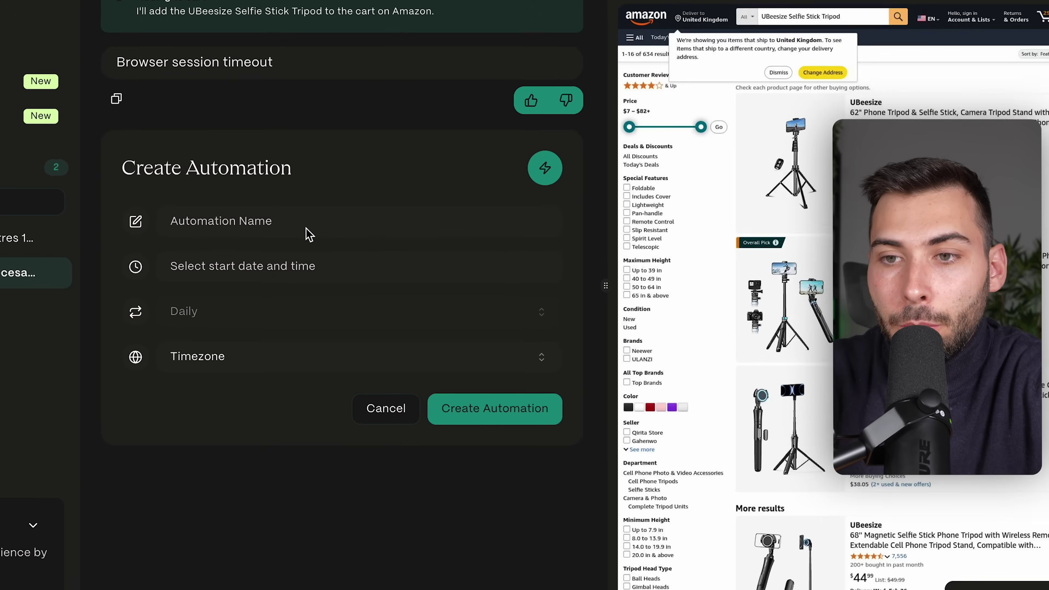
click(289, 249)
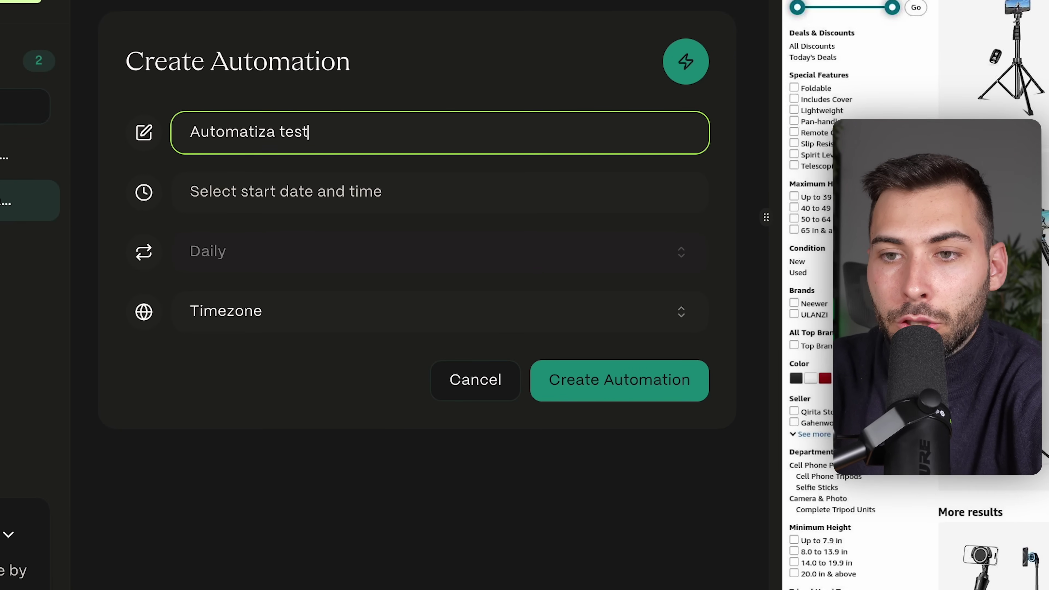
click(345, 196)
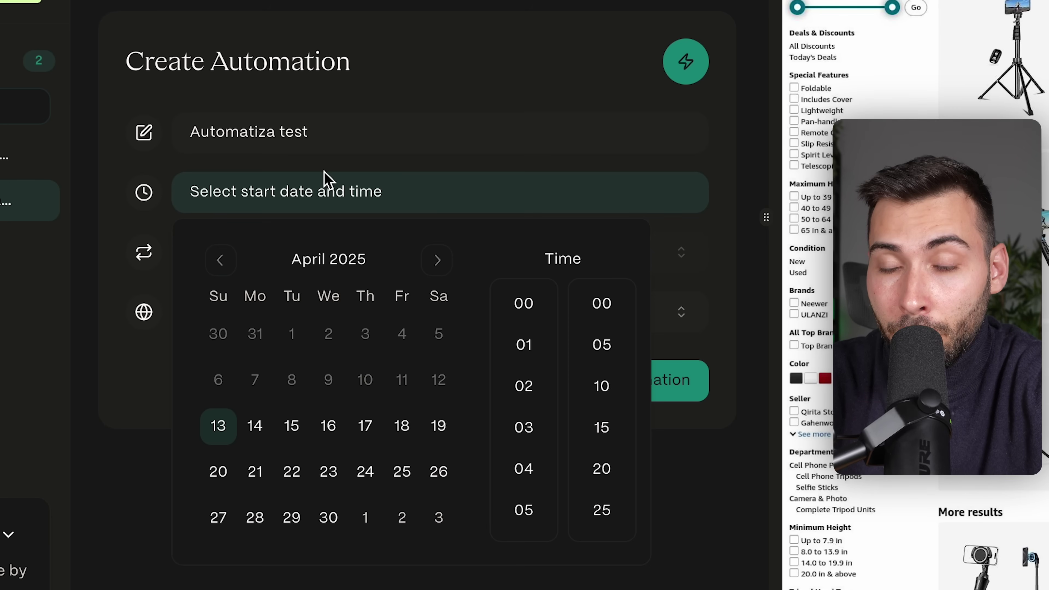
click(256, 428)
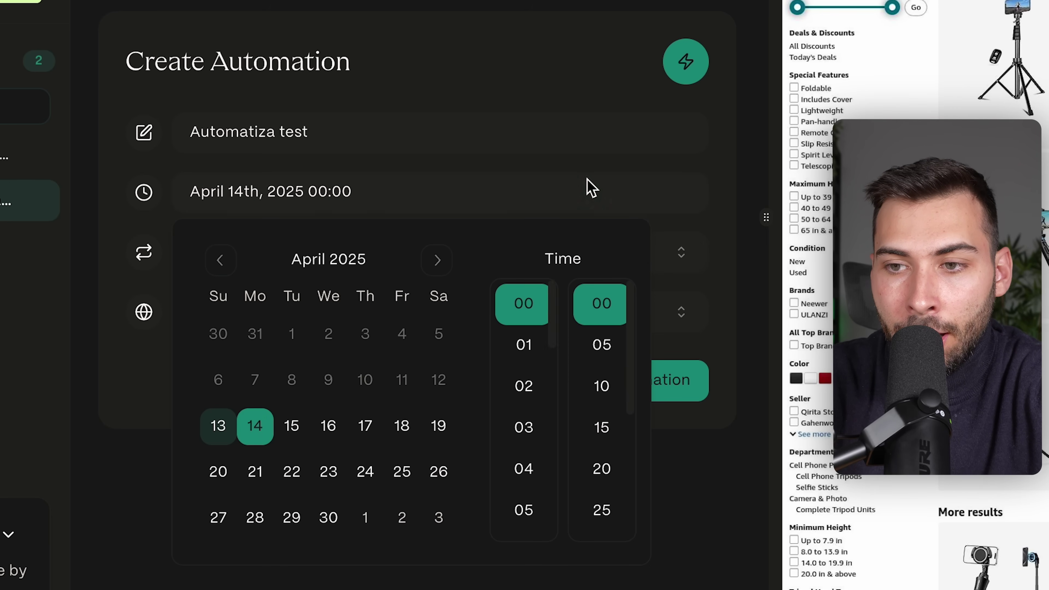
click(713, 502)
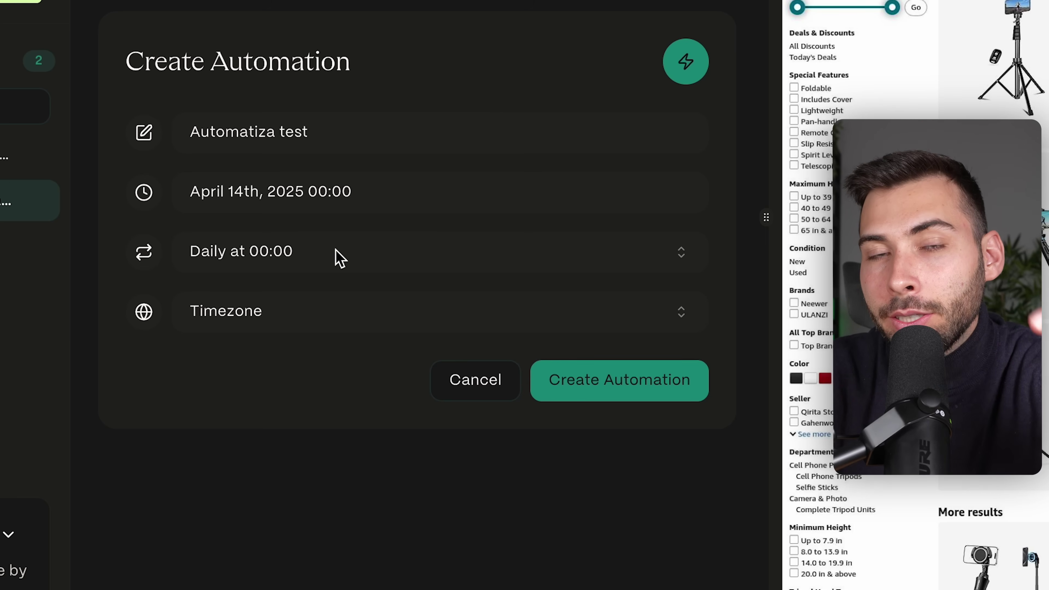
- Set the automation to repeat every weekday (Monday to Friday) at 00:00 in EST (Eastern Standard Time) and create it
click(338, 259)
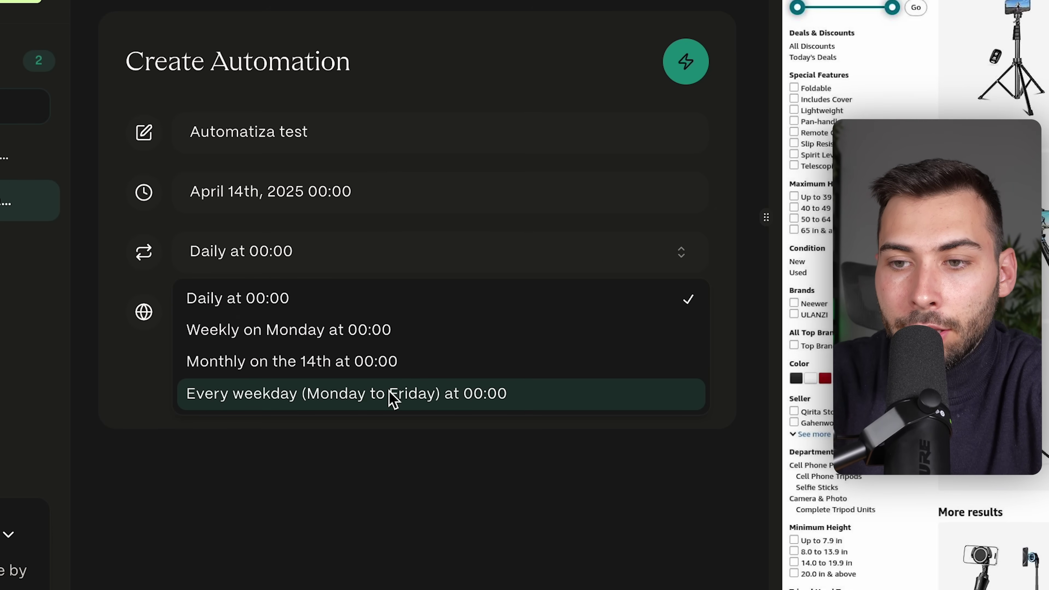
click(391, 395)
click(351, 317)
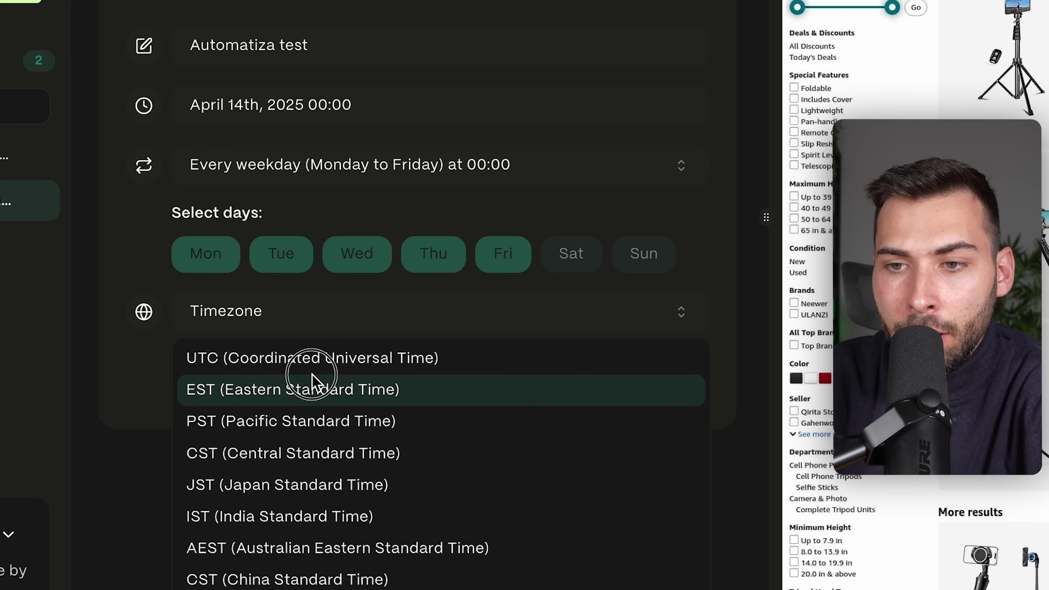
click(315, 380)
click(697, 371)
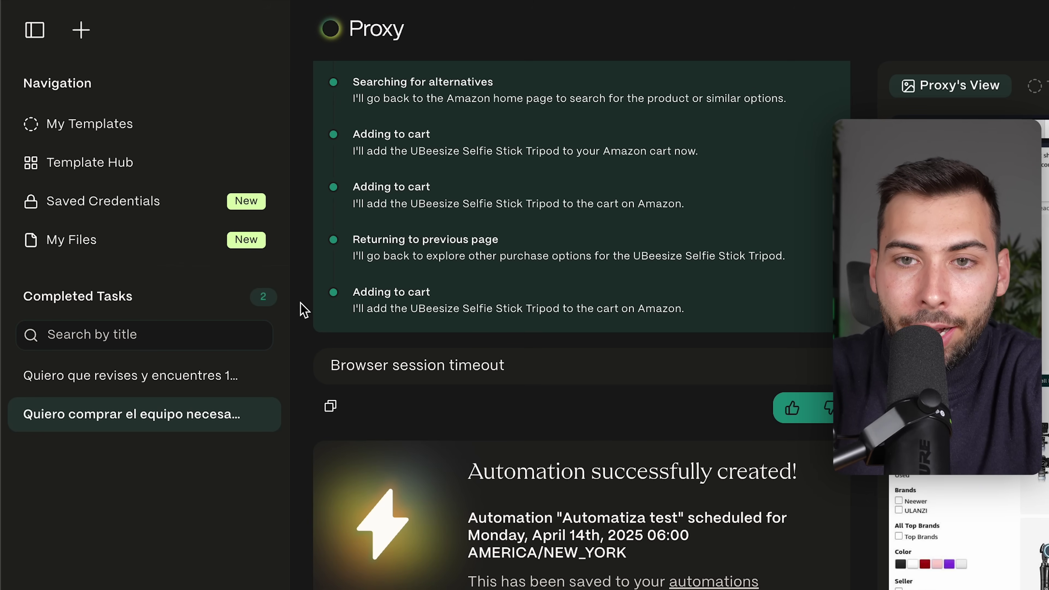
- Open the Pro upgrade offer for saved credentials and check its monthly price and included features
mouse_move(131, 208)
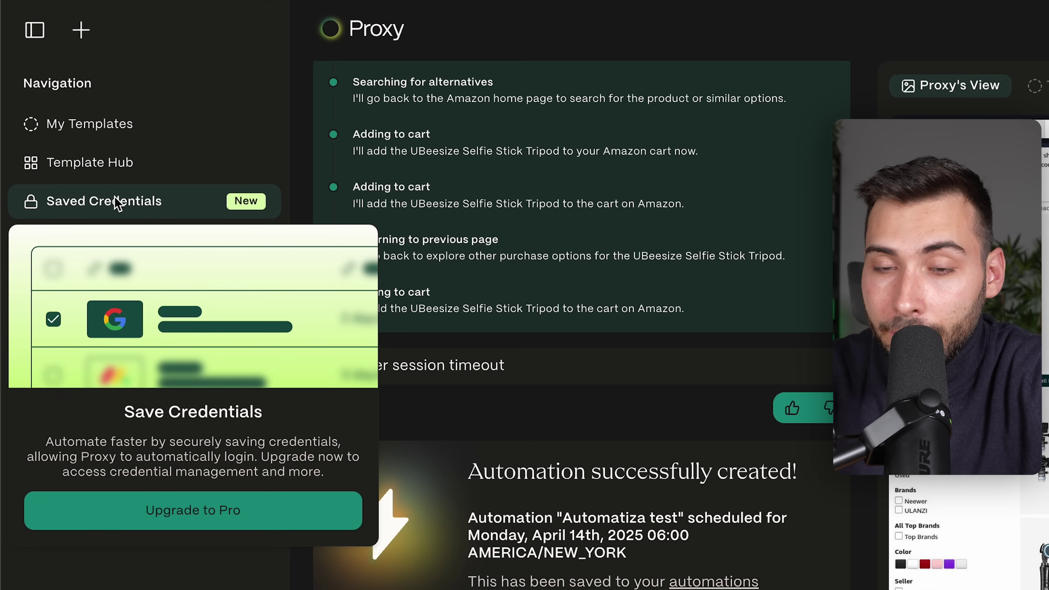
click(194, 511)
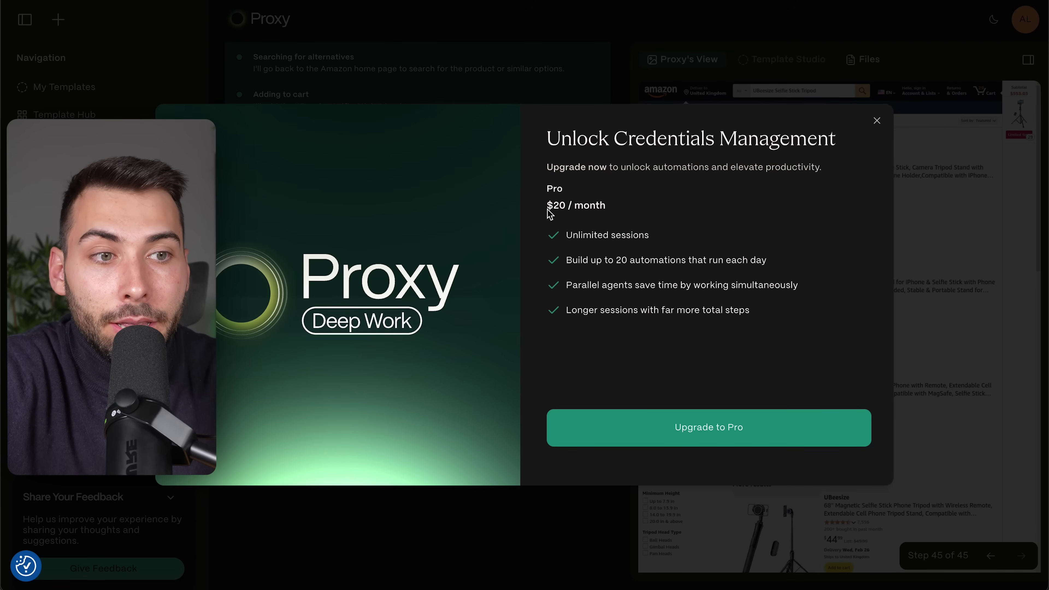
click(627, 213)
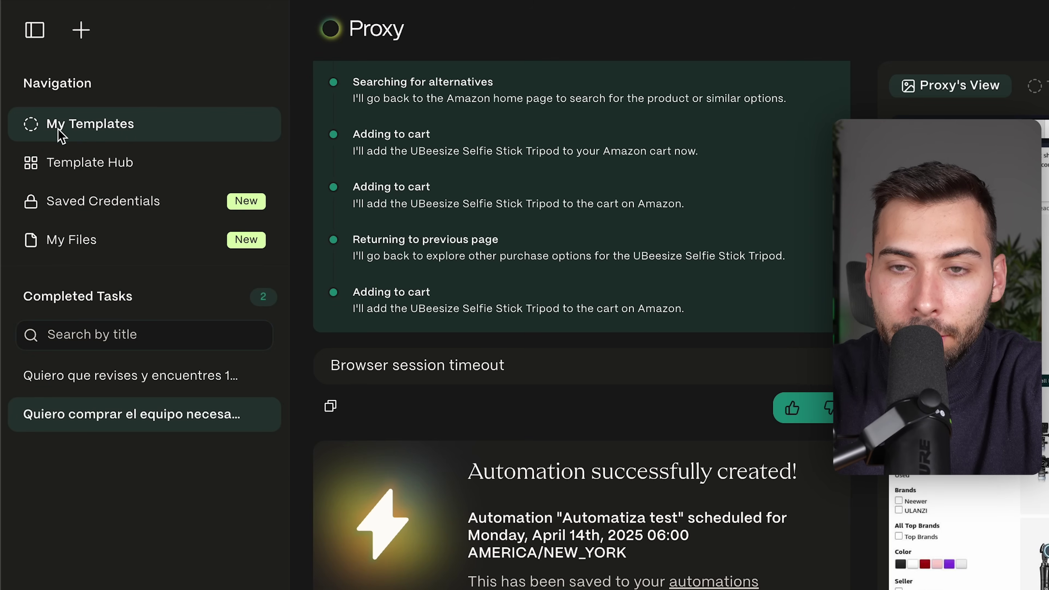
- View the user's own published templates and the premade templates in the Template Hub
click(129, 128)
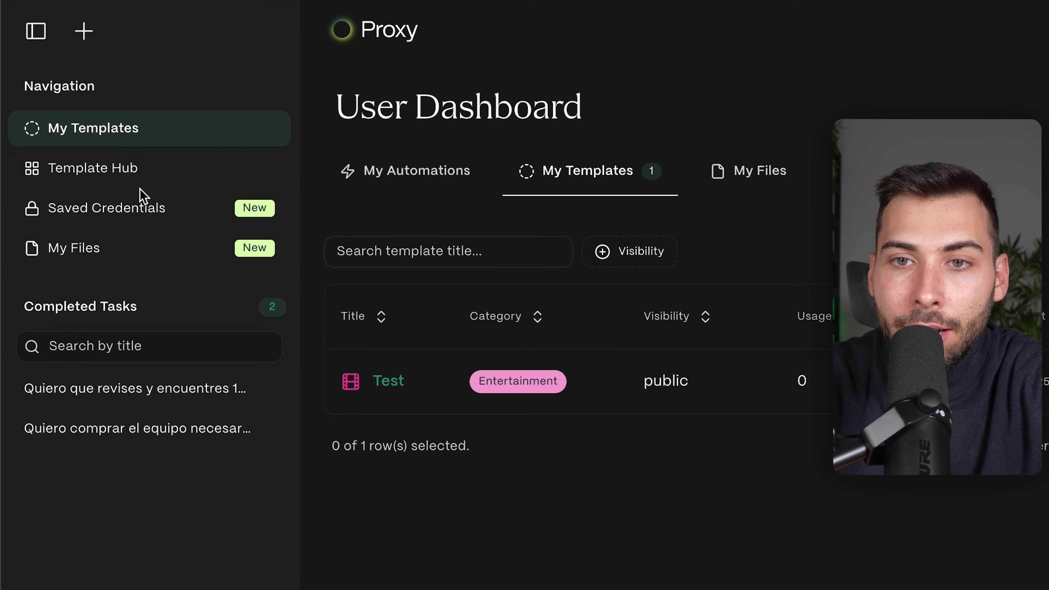
click(119, 85)
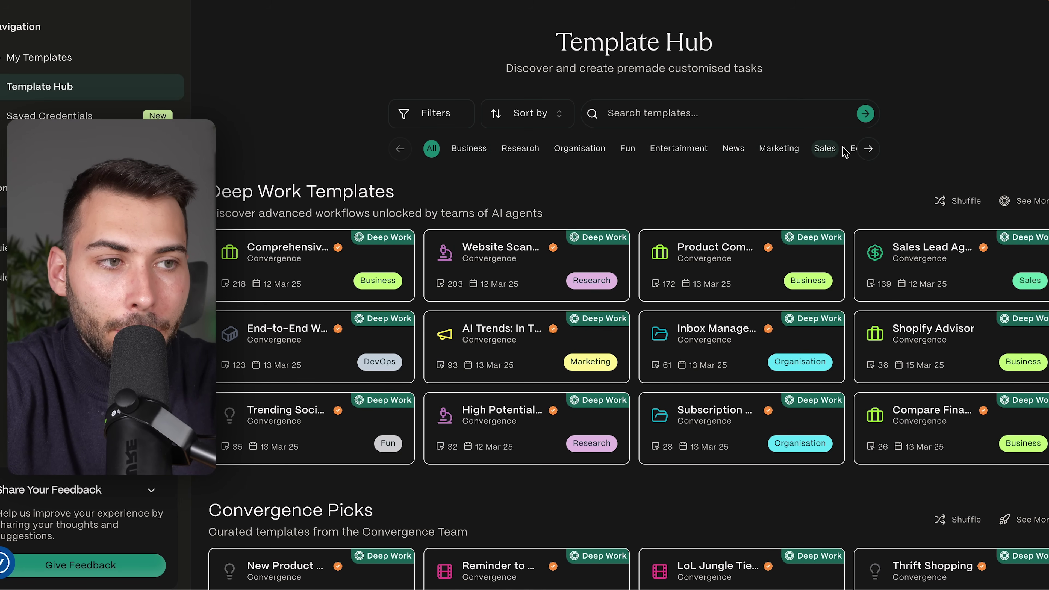
- Filter the Template Hub by the Sales category and look through its templates down to the popular ones
click(870, 149)
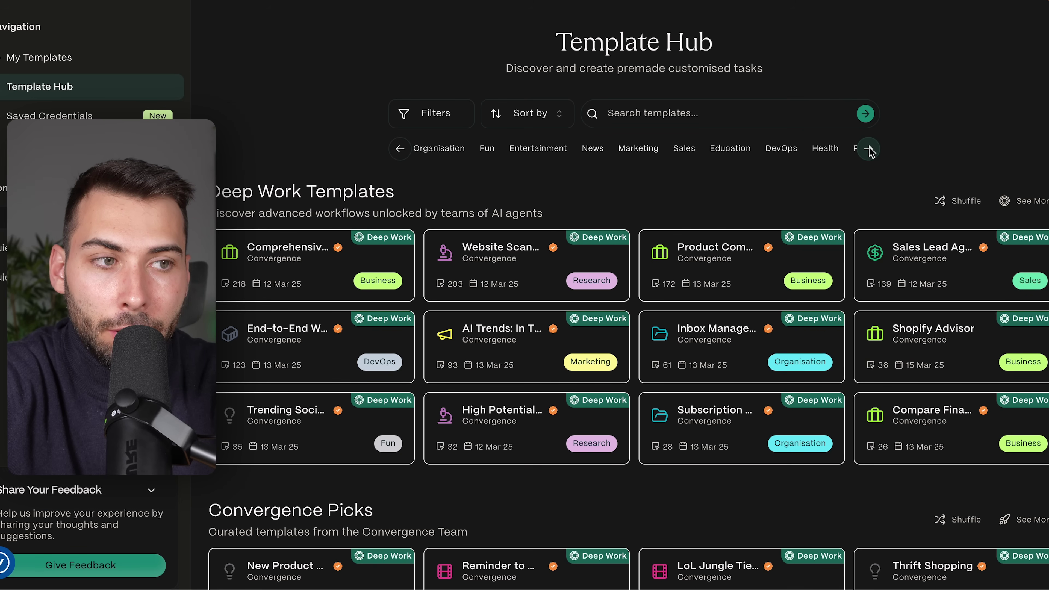
click(870, 149)
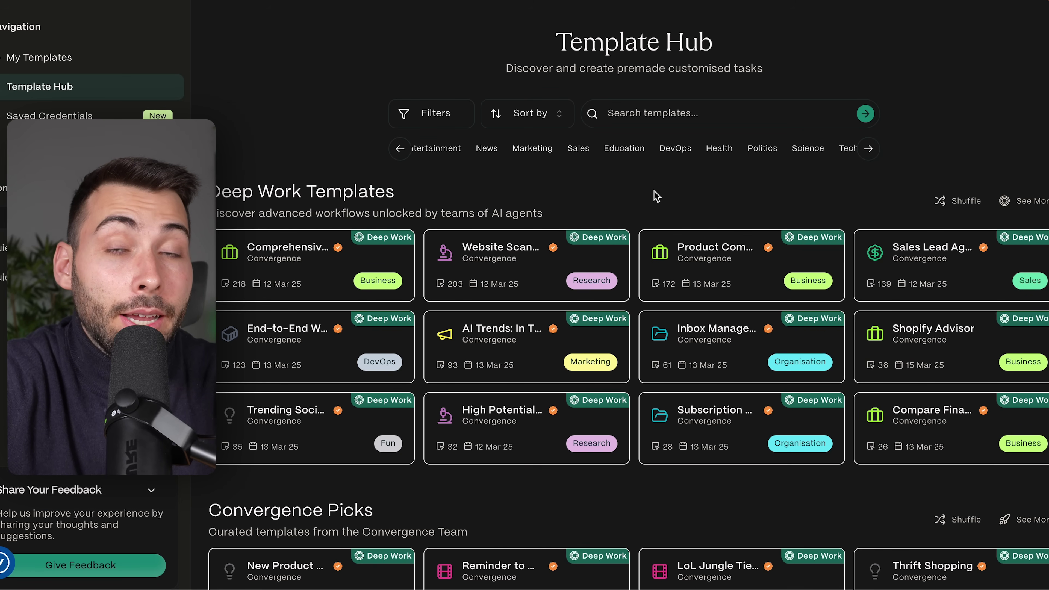
click(579, 149)
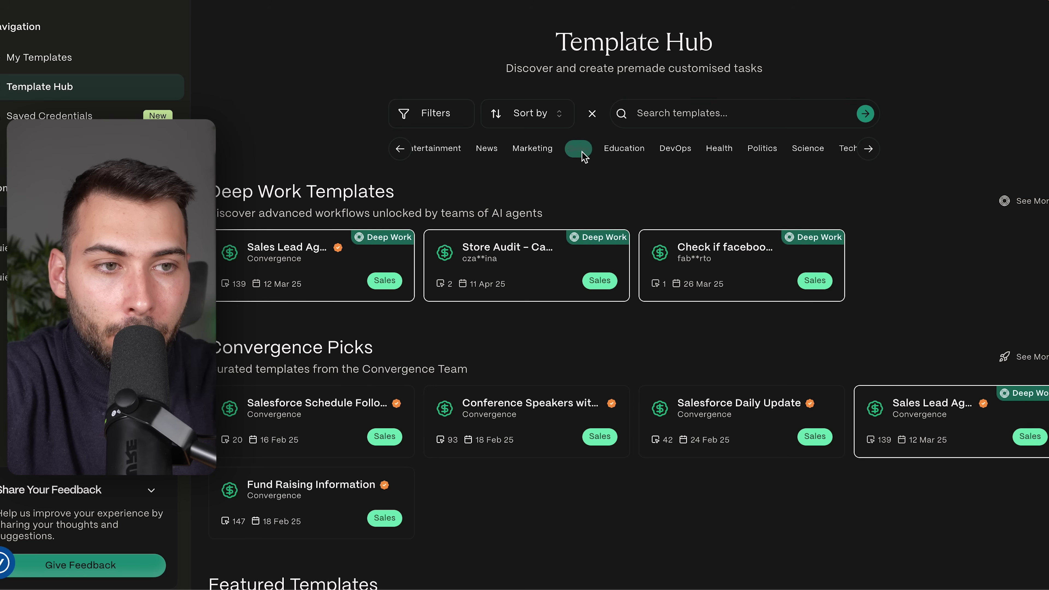
scroll(584, 157, down, 5)
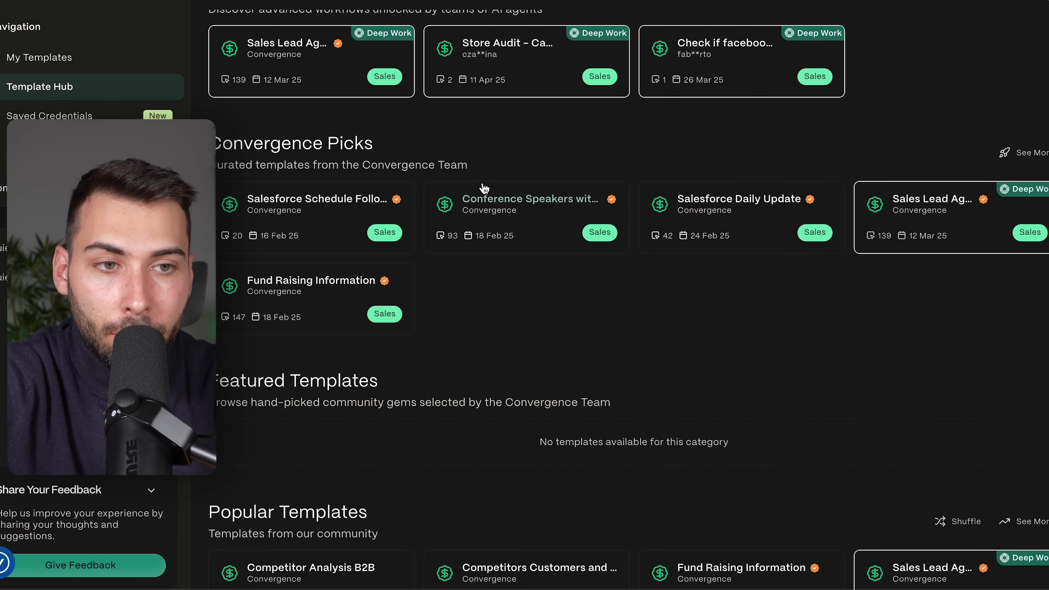
scroll(484, 188, down, 7)
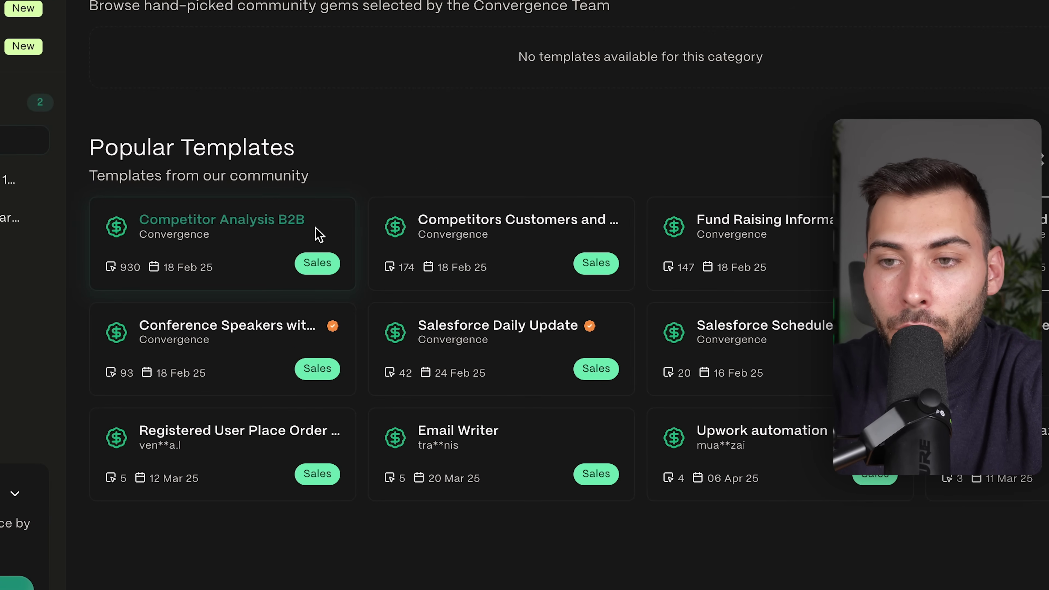
- Open the Competitor Analysis B2B template, set its Company variable to Amazon and run the task
click(276, 238)
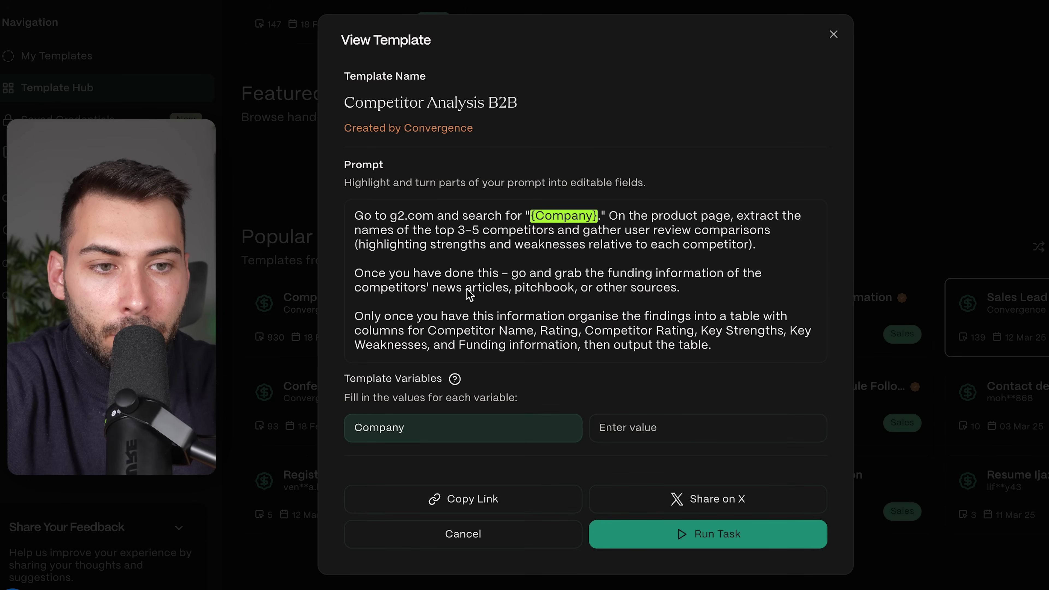
drag(711, 346, 334, 202)
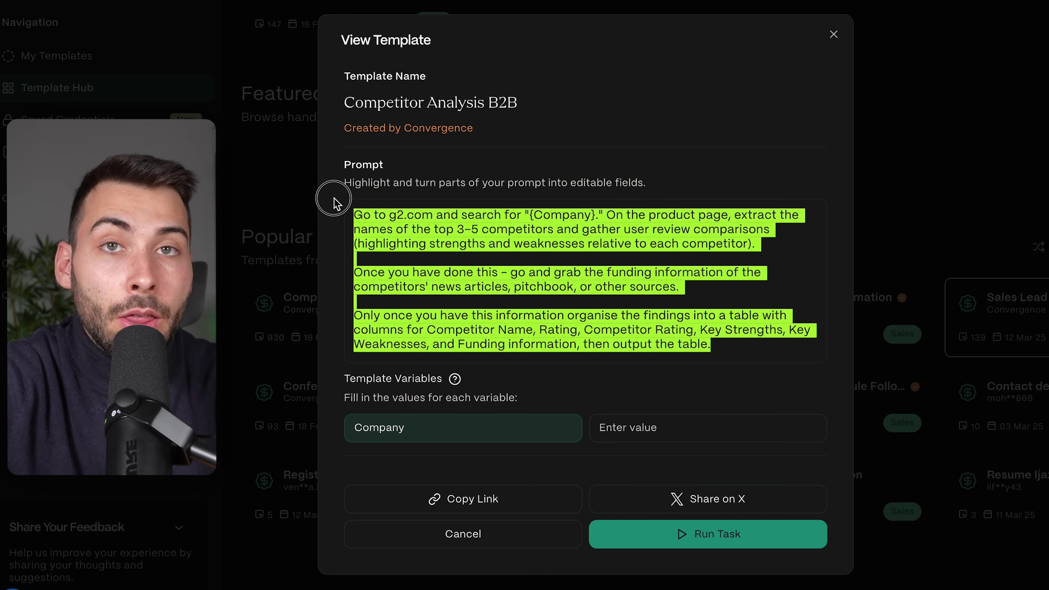
click(603, 249)
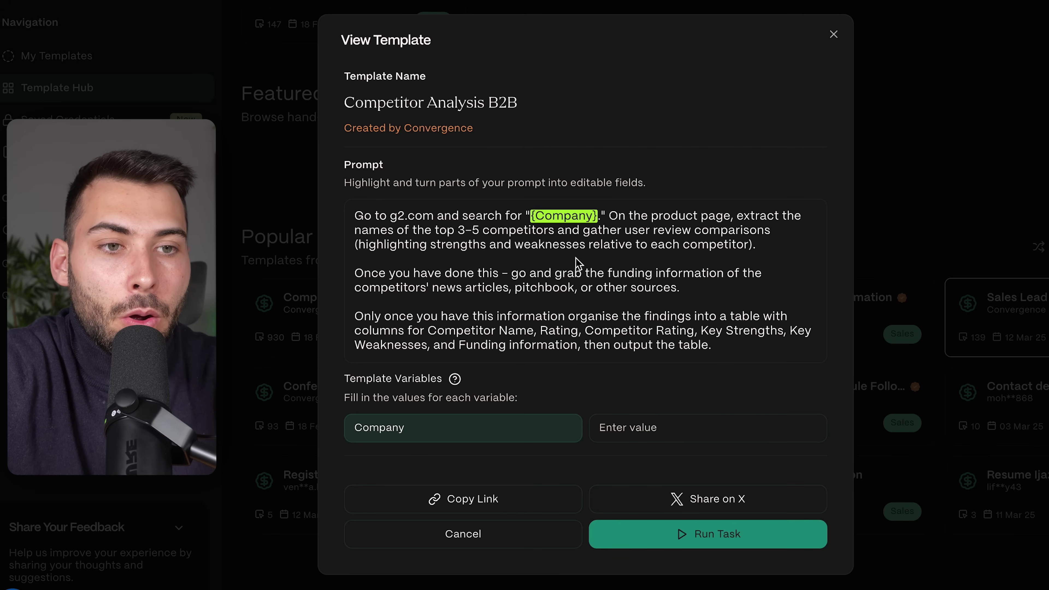
click(642, 426)
text(Amazon)
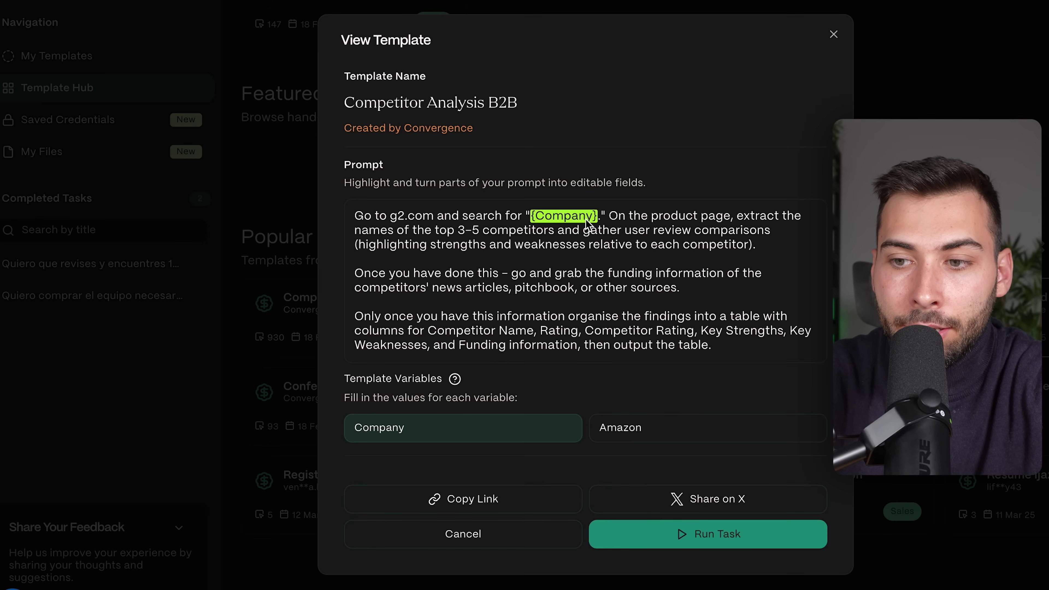
click(683, 537)
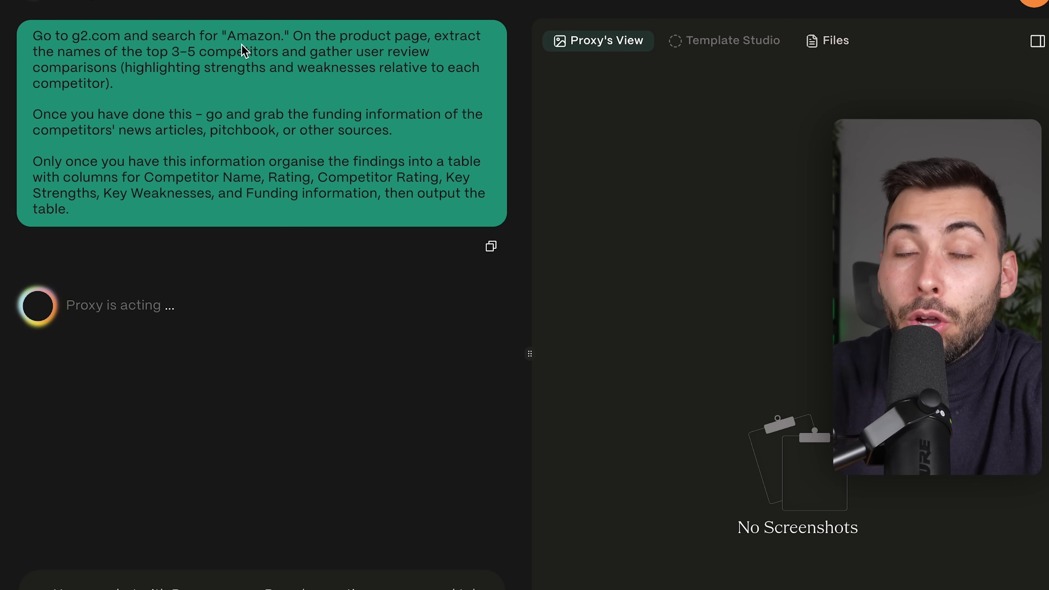
drag(234, 39, 272, 39)
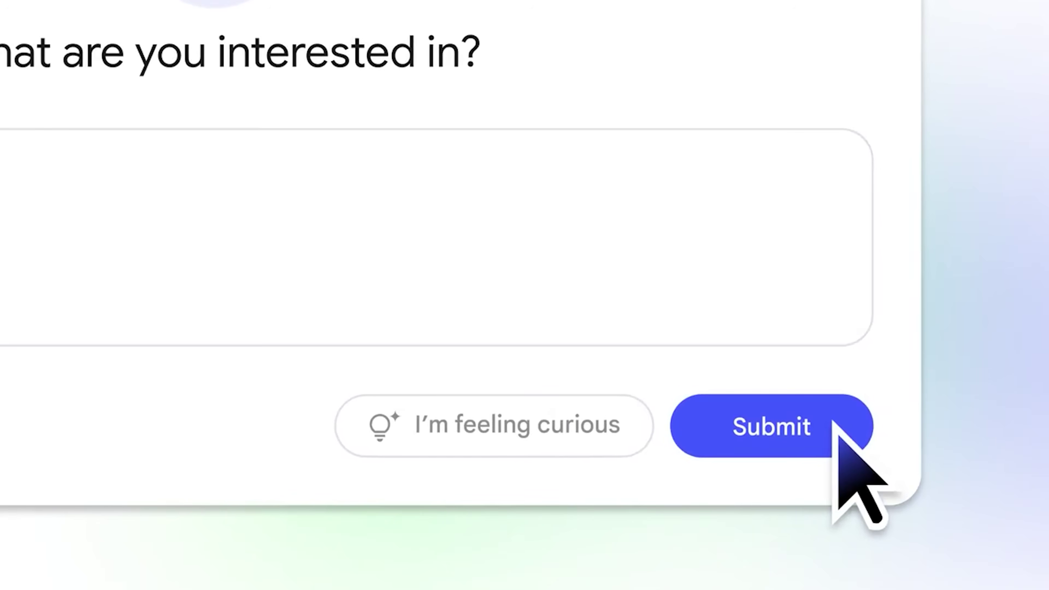
click(836, 427)
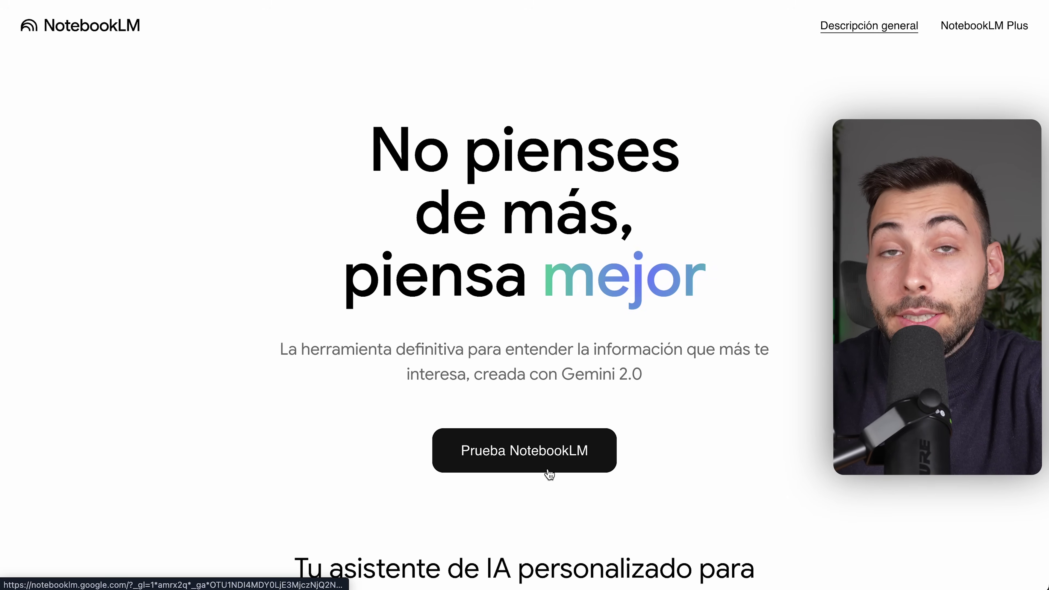
- Open NotebookLM, create a new notebook and review the available ways of adding sources
click(573, 465)
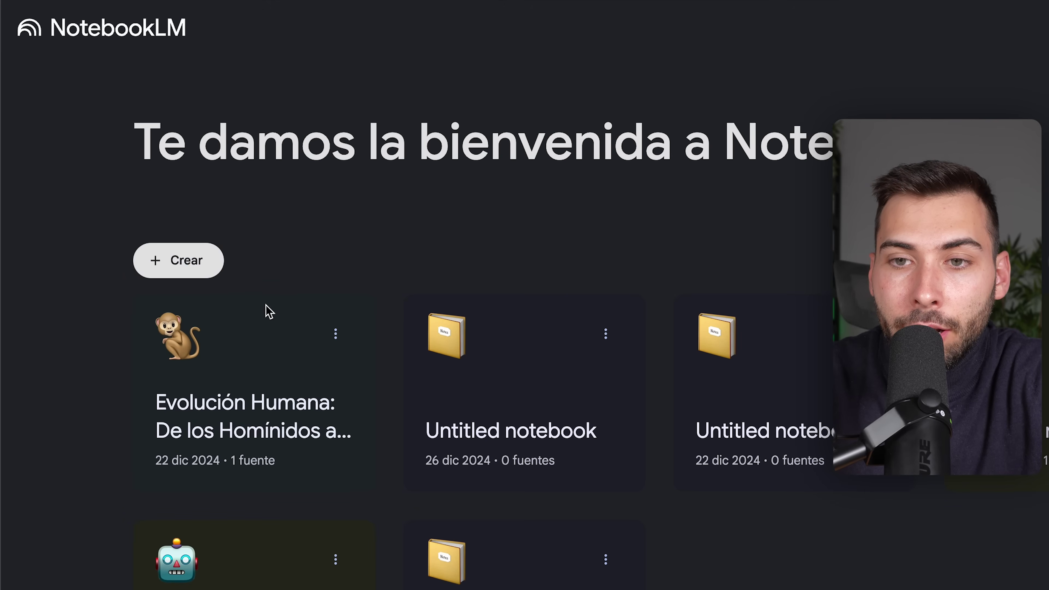
click(186, 264)
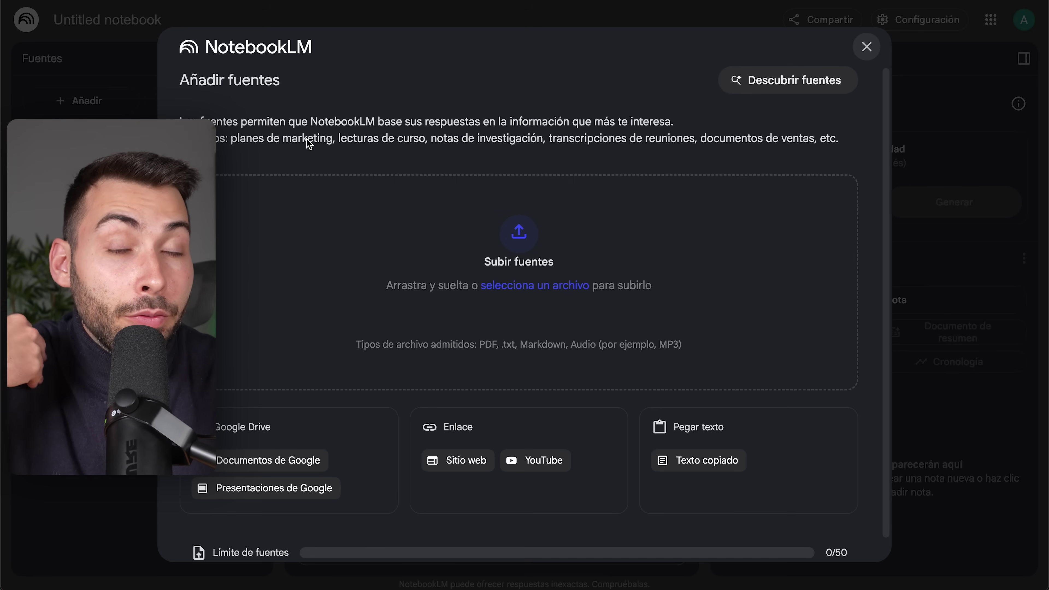
scroll(307, 139, down, 1)
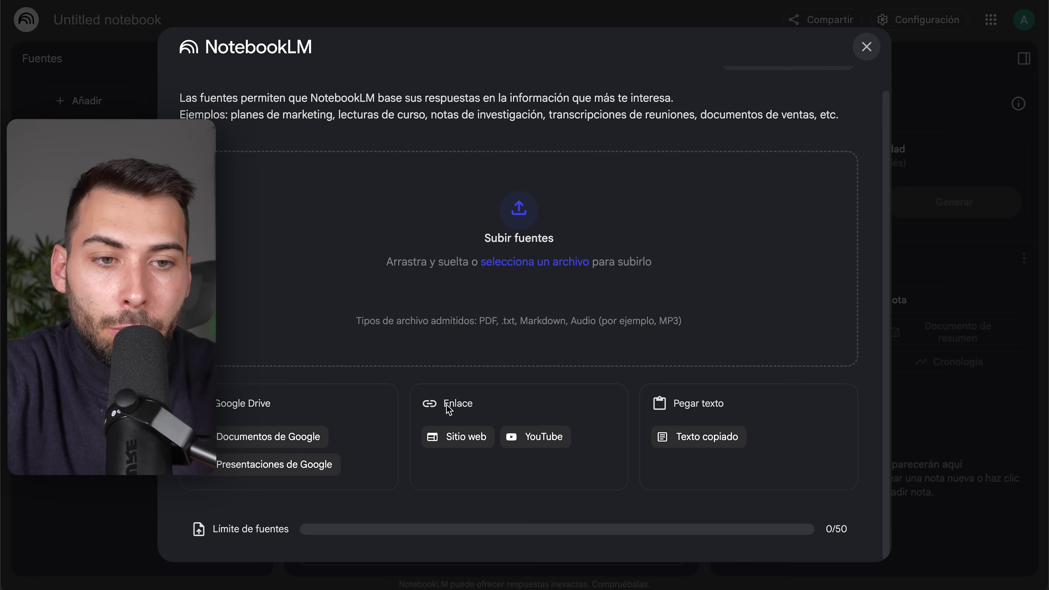
scroll(621, 274, up, 1)
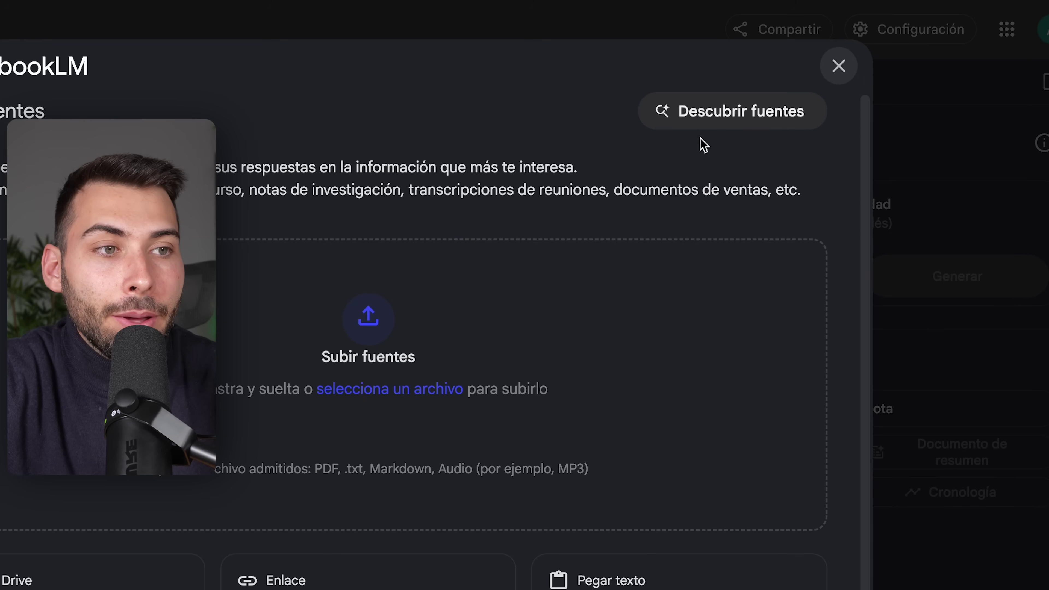
- Discover web sources on the topic "agentes de ia" and look through the suggested list
click(730, 124)
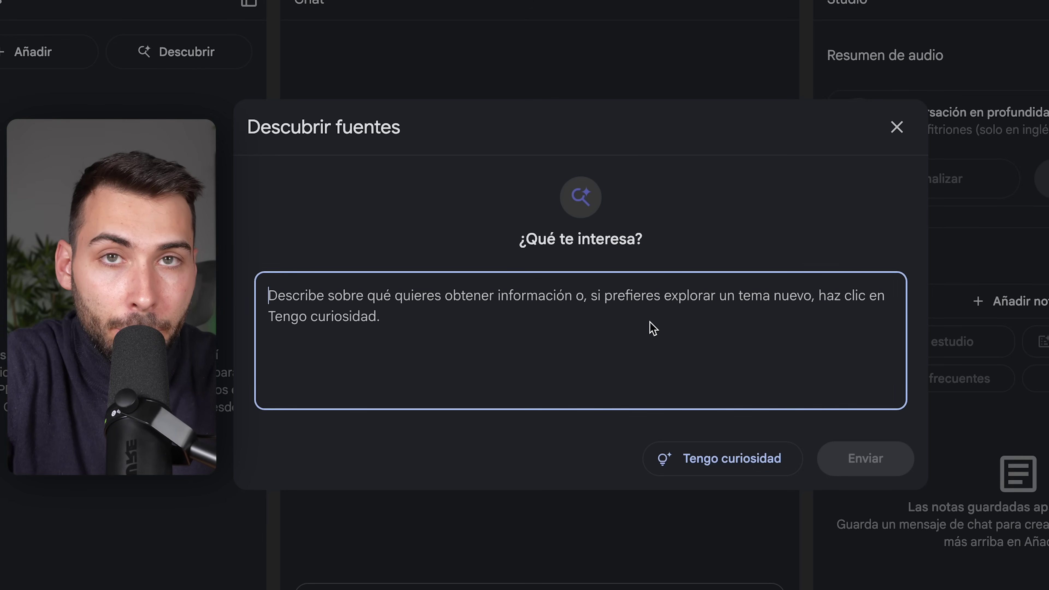
text(agentes de ia)
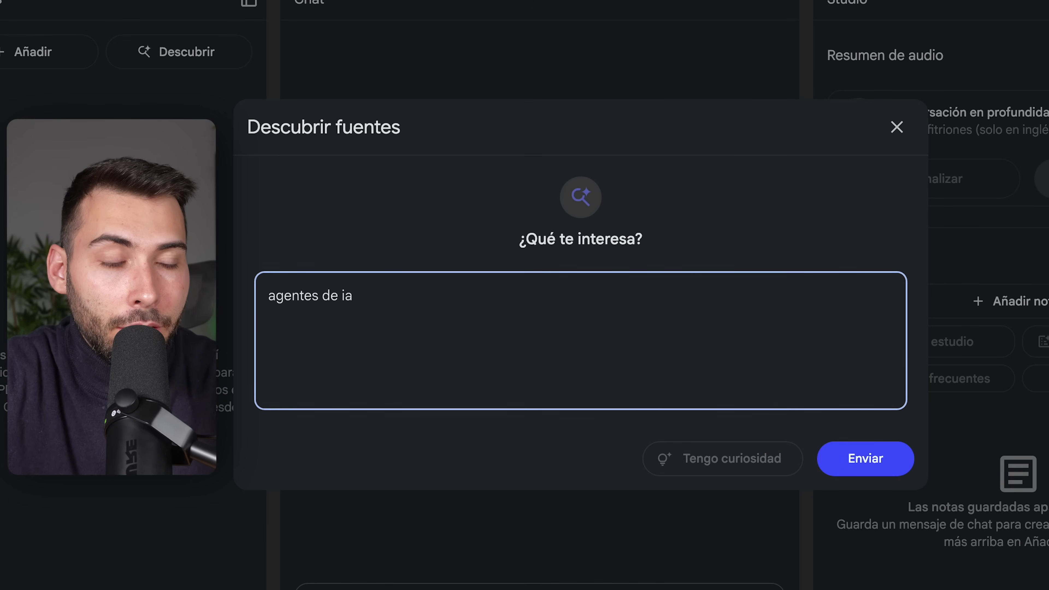
click(891, 462)
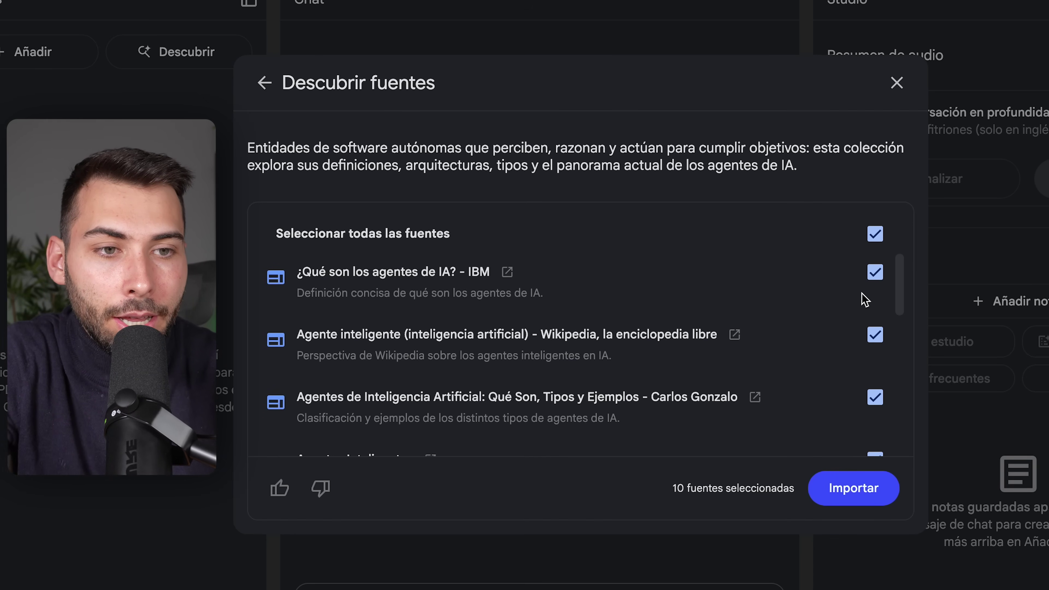
scroll(866, 300, down, 5)
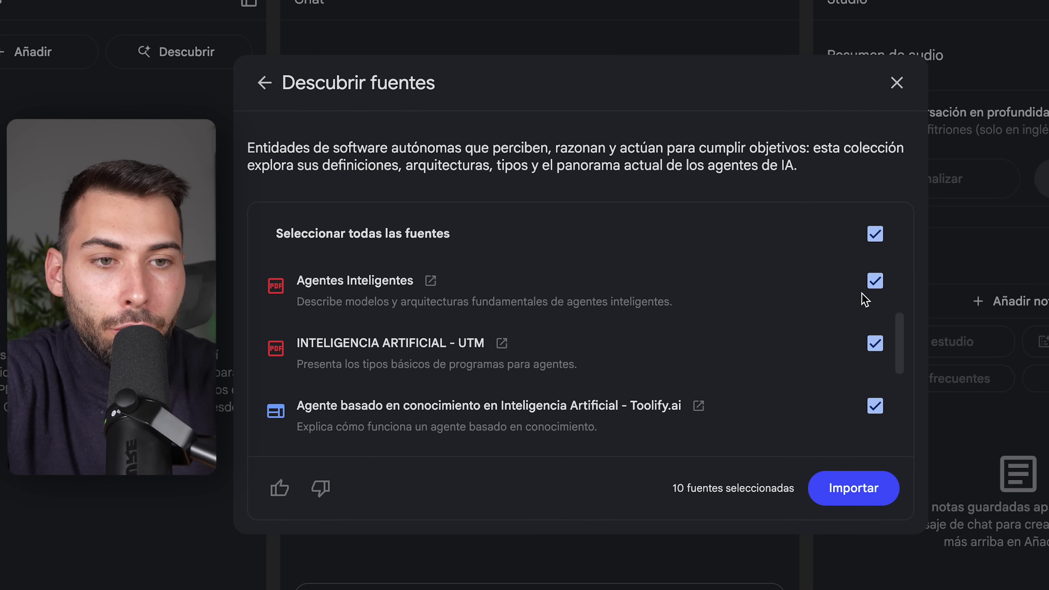
scroll(865, 300, down, 5)
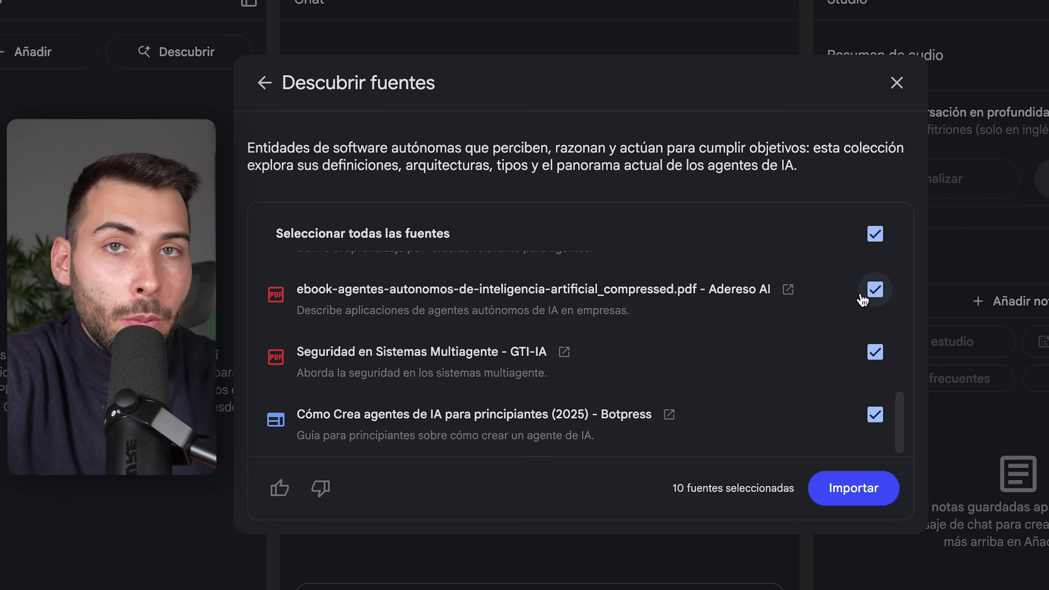
scroll(785, 298, up, 5)
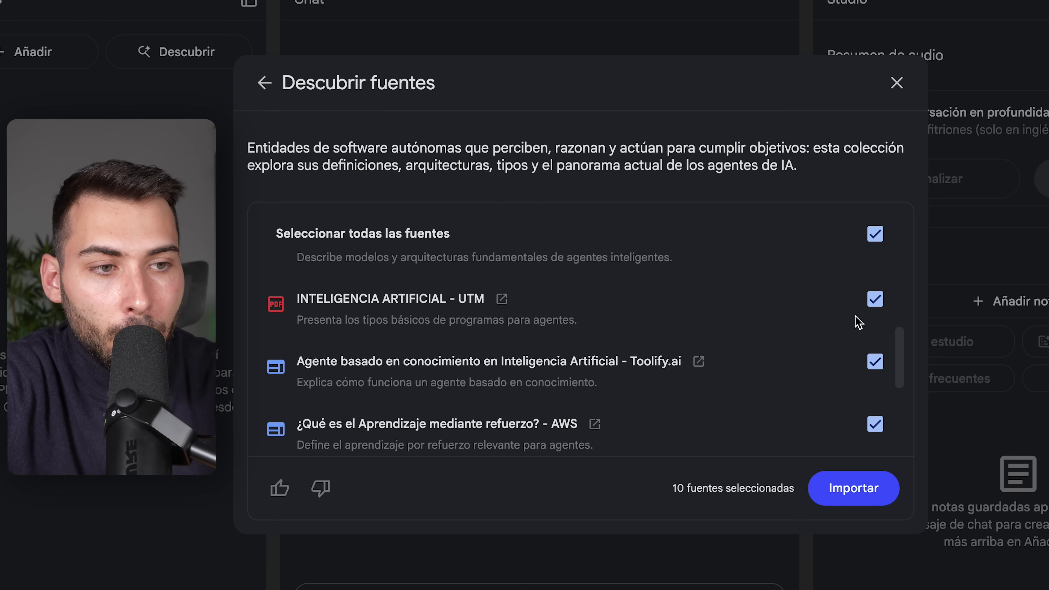
- Deselect the Toolify.ai and AWS sources and select all suggested sources again
click(875, 421)
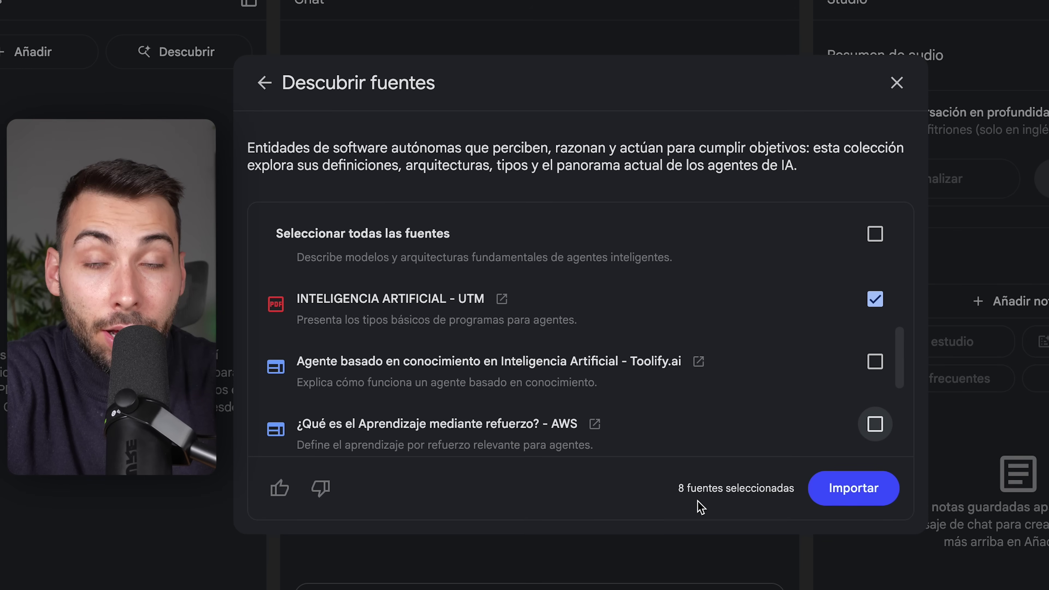
click(886, 235)
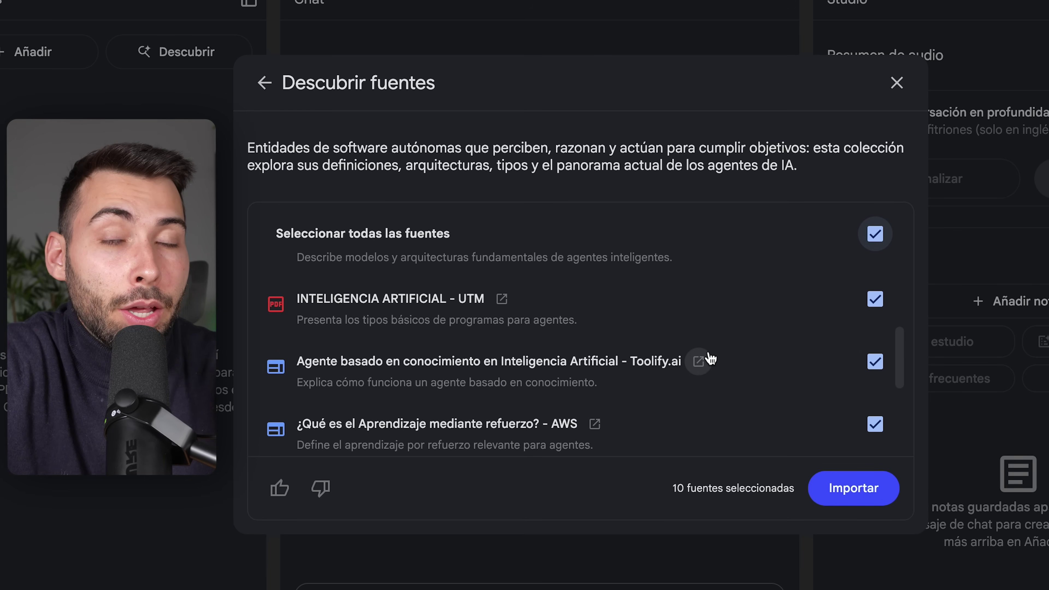
- Open the suggested PDF "INTELIGENCIA ARTIFICIAL - UTM" and skim its pages about agents and their environment
click(502, 299)
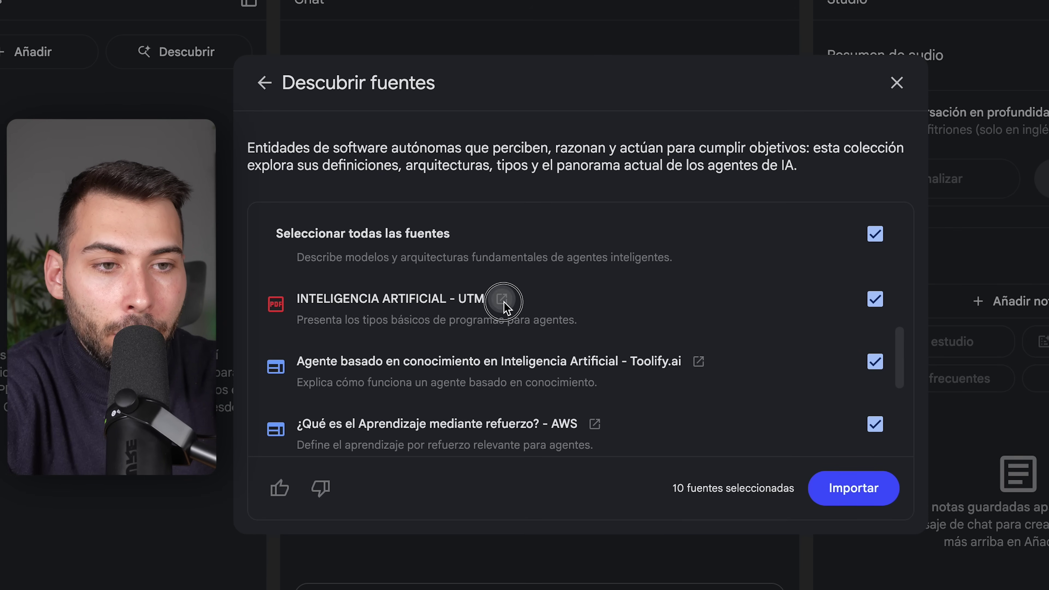
scroll(543, 408, down, 10)
scroll(542, 409, down, 15)
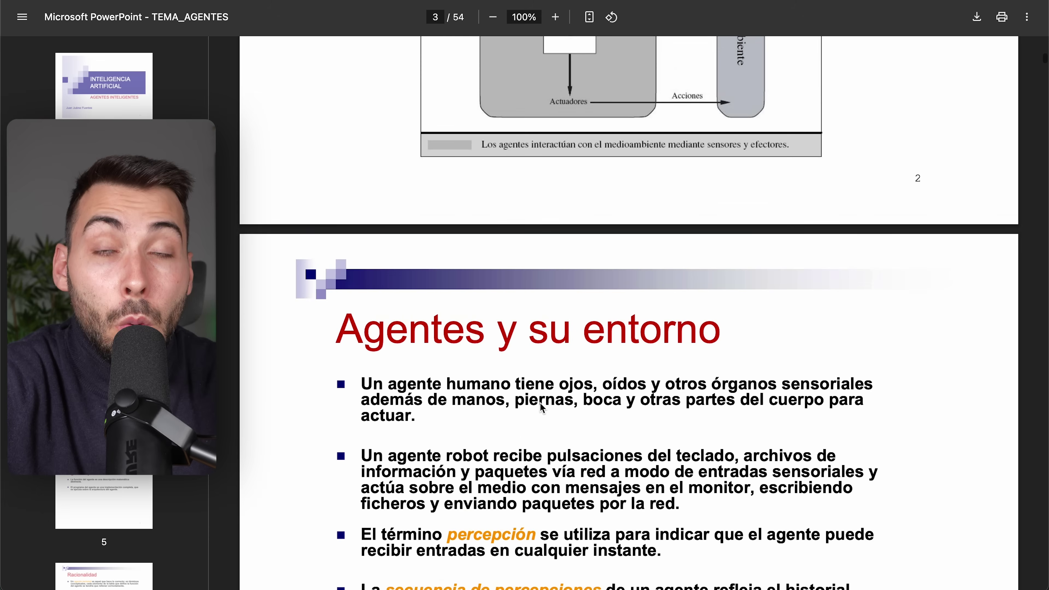
scroll(541, 408, down, 5)
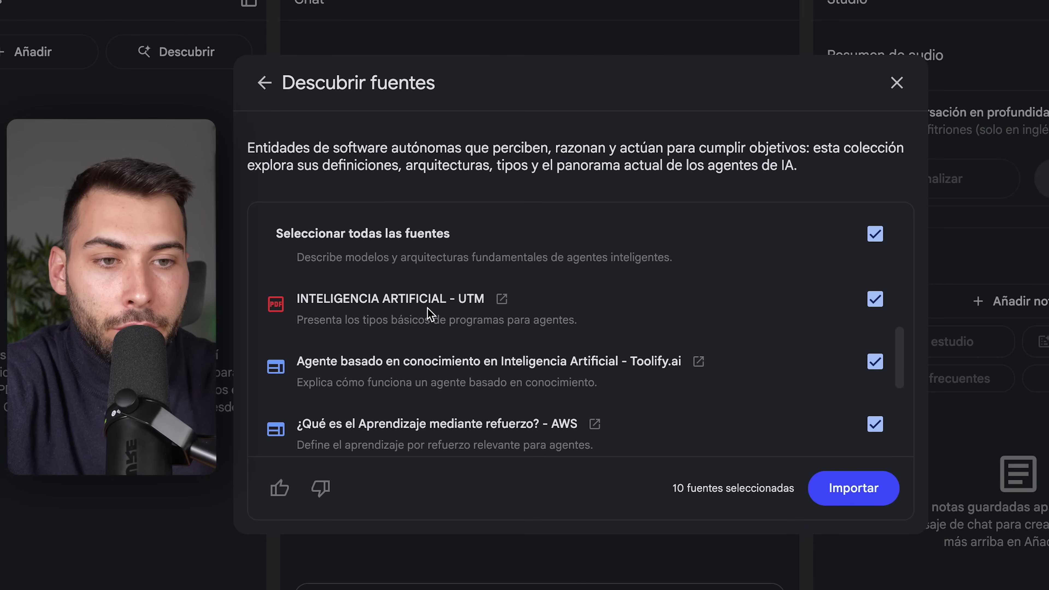
- Review the remaining suggested sources and import all of them into the notebook
scroll(430, 314, down, 2)
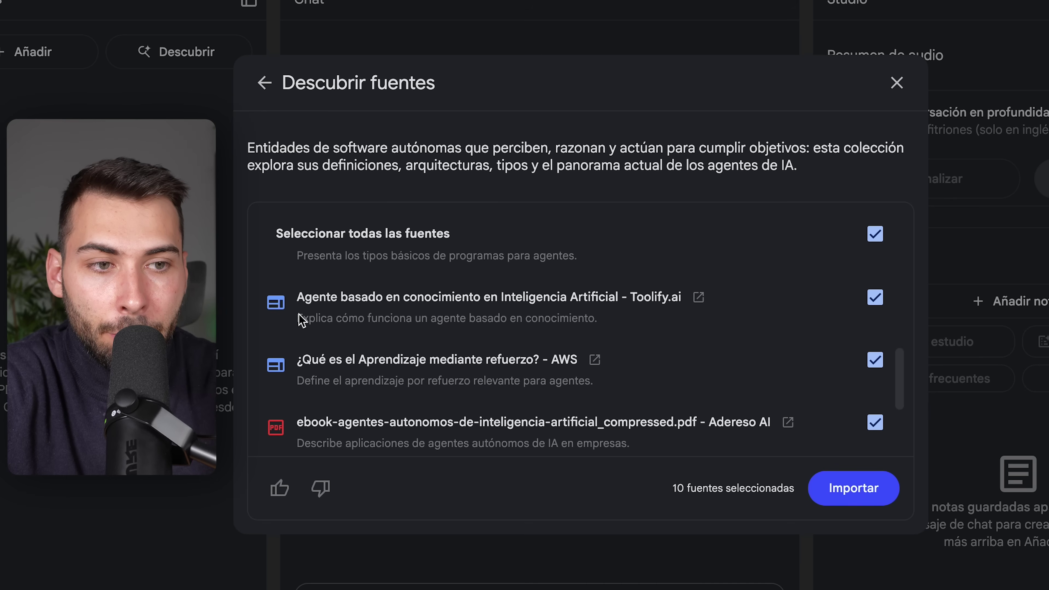
scroll(543, 312, down, 2)
scroll(544, 313, up, 8)
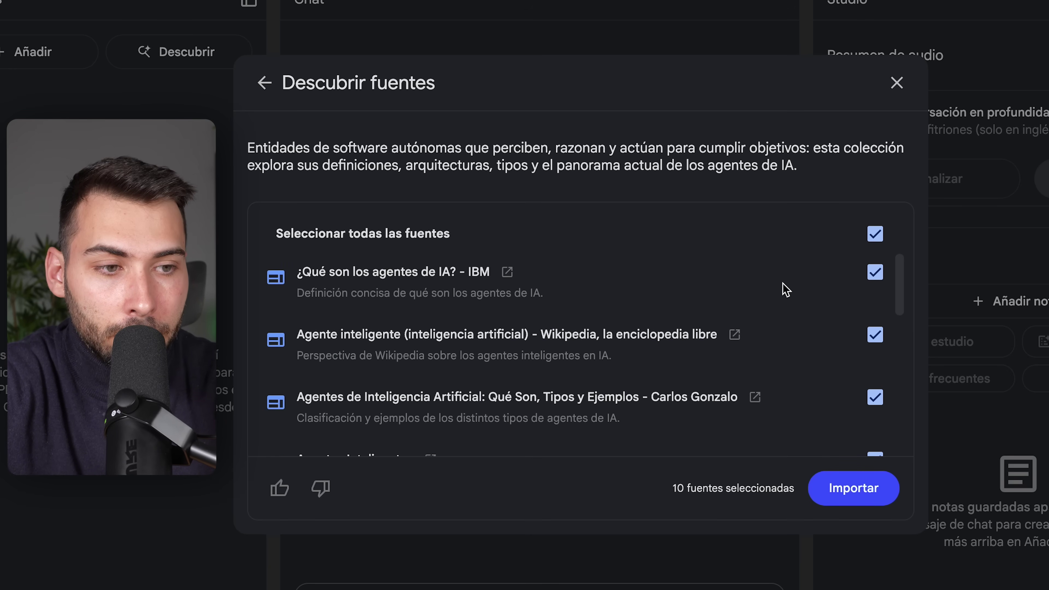
click(873, 493)
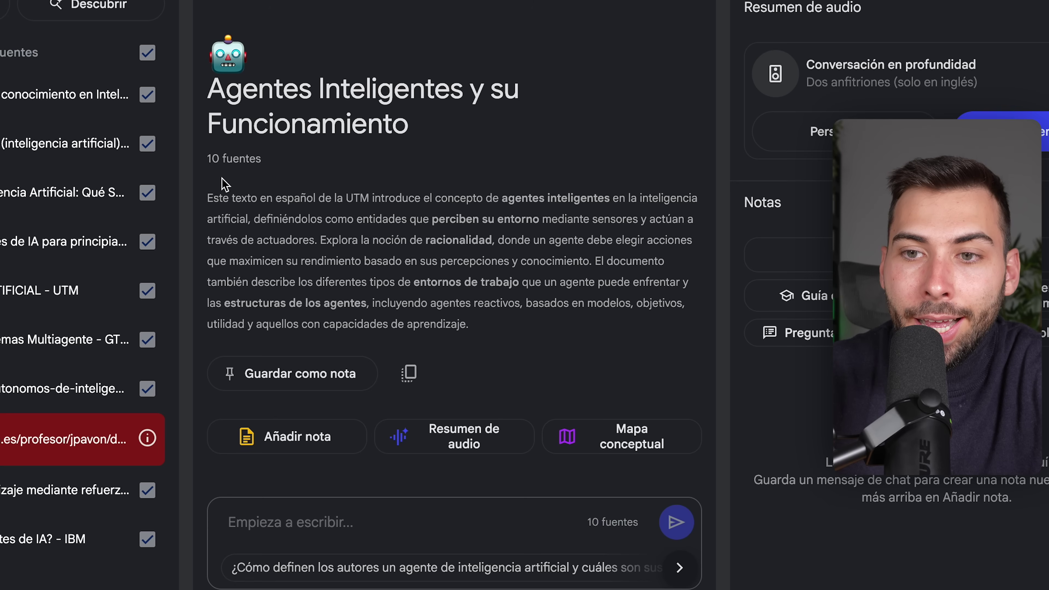
- Read the notebook's summary of the imported sources and check the options for adding more sources
drag(223, 183, 558, 299)
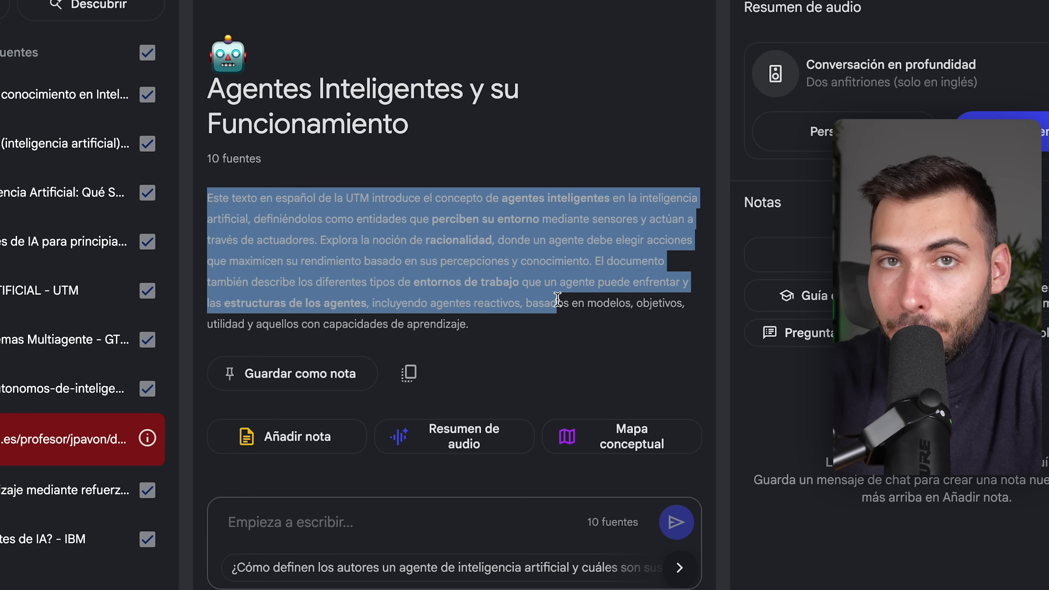
click(520, 363)
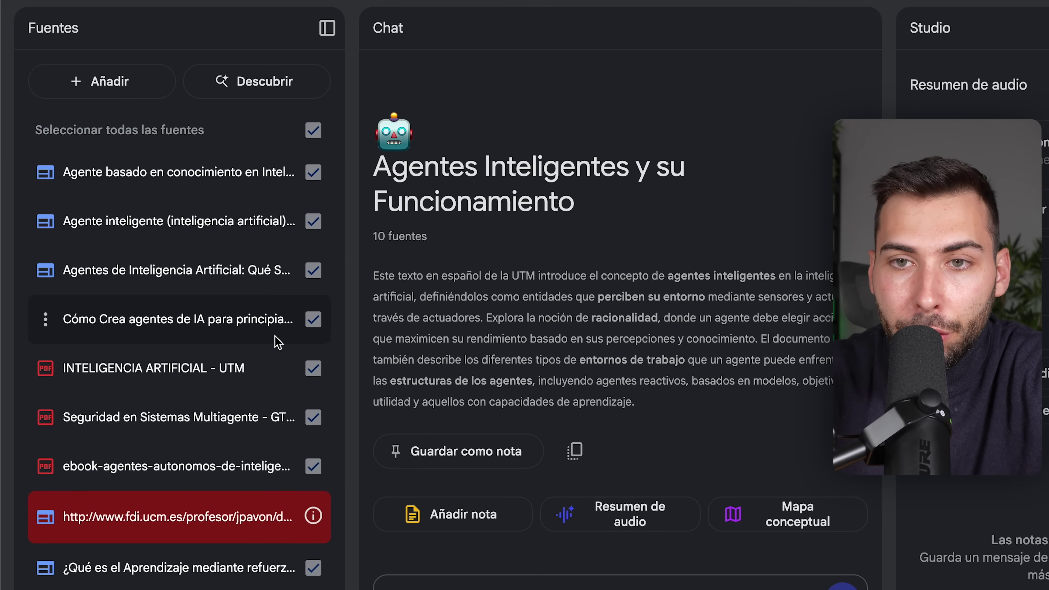
click(104, 90)
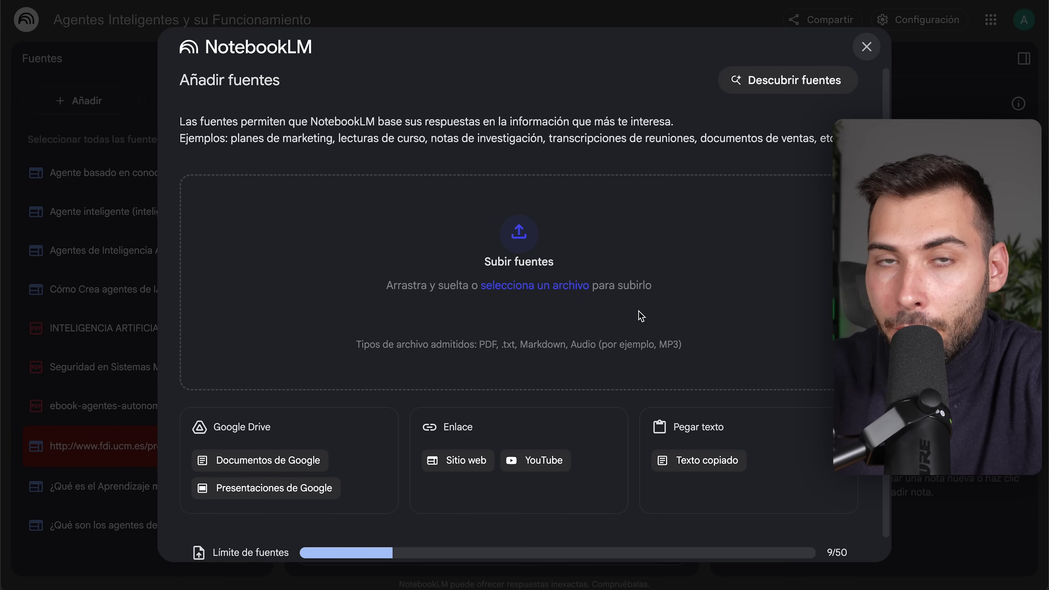
click(867, 47)
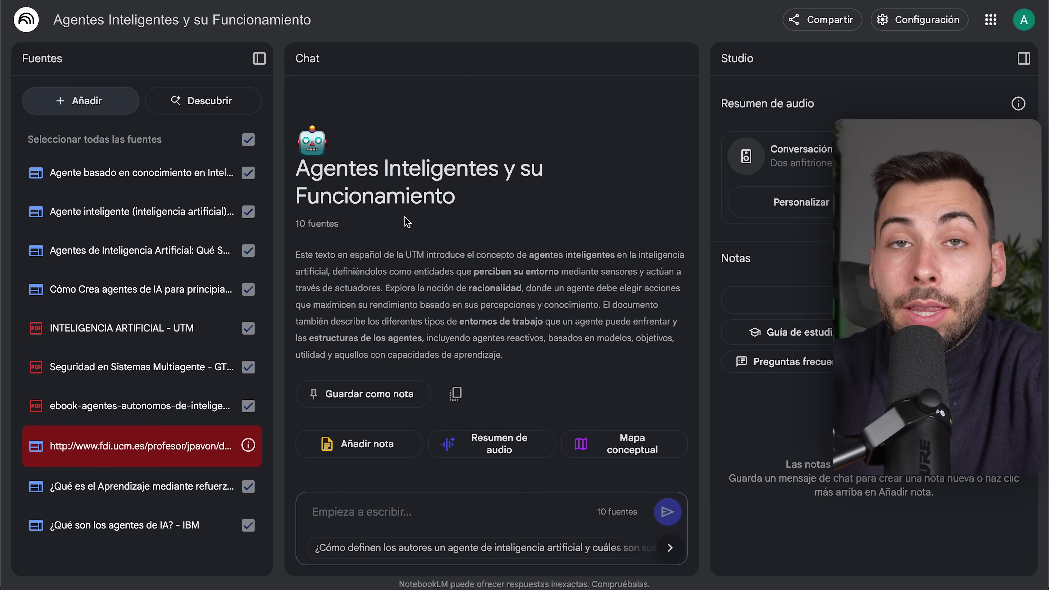
- Discover new sources about "IA generativa", review the suggestions and import all of them into the notebook
click(202, 101)
click(426, 338)
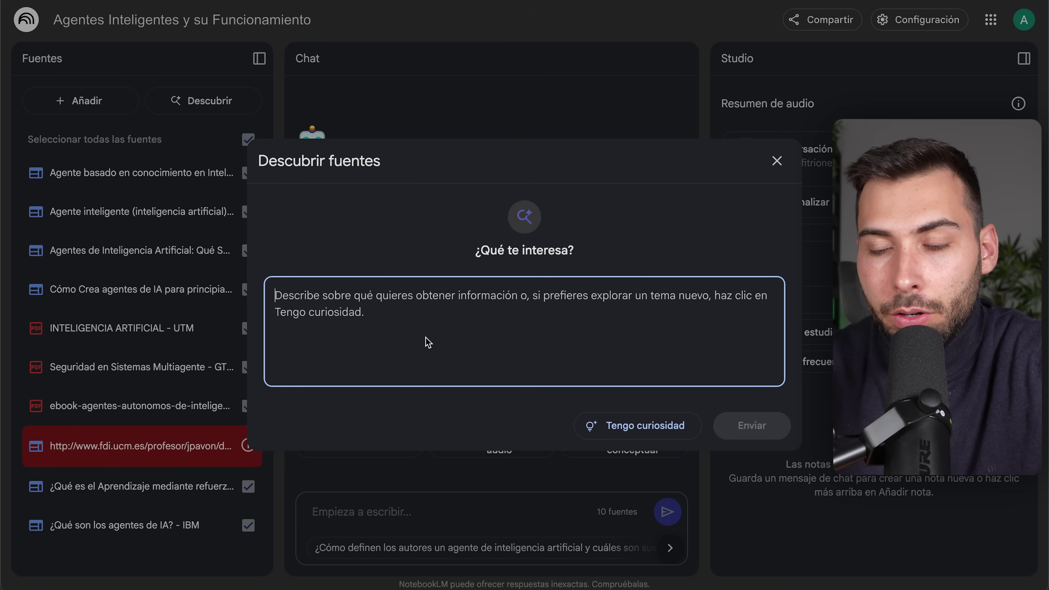
text(IA generativa)
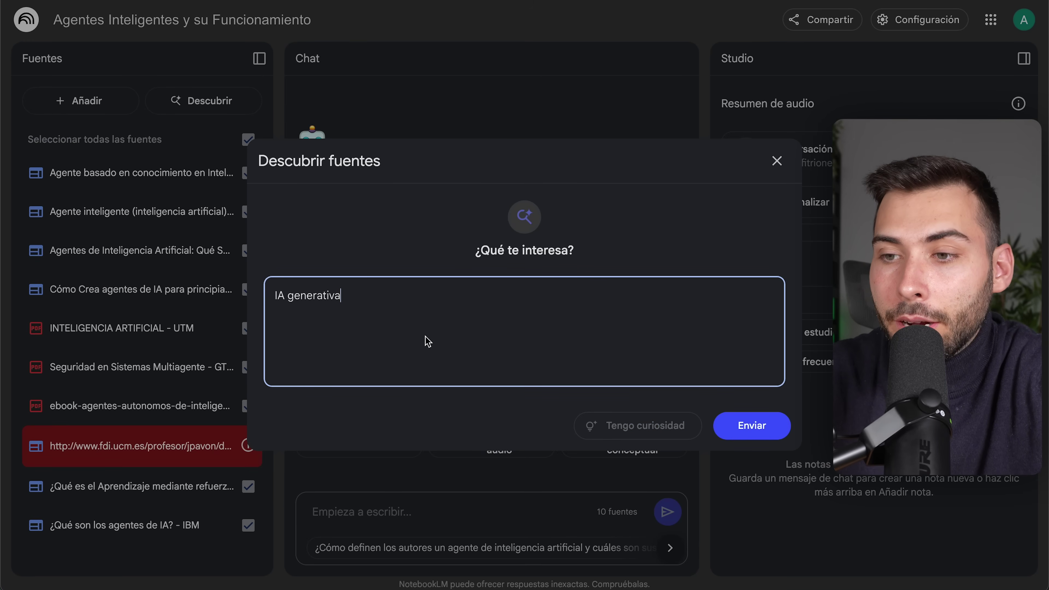
click(762, 428)
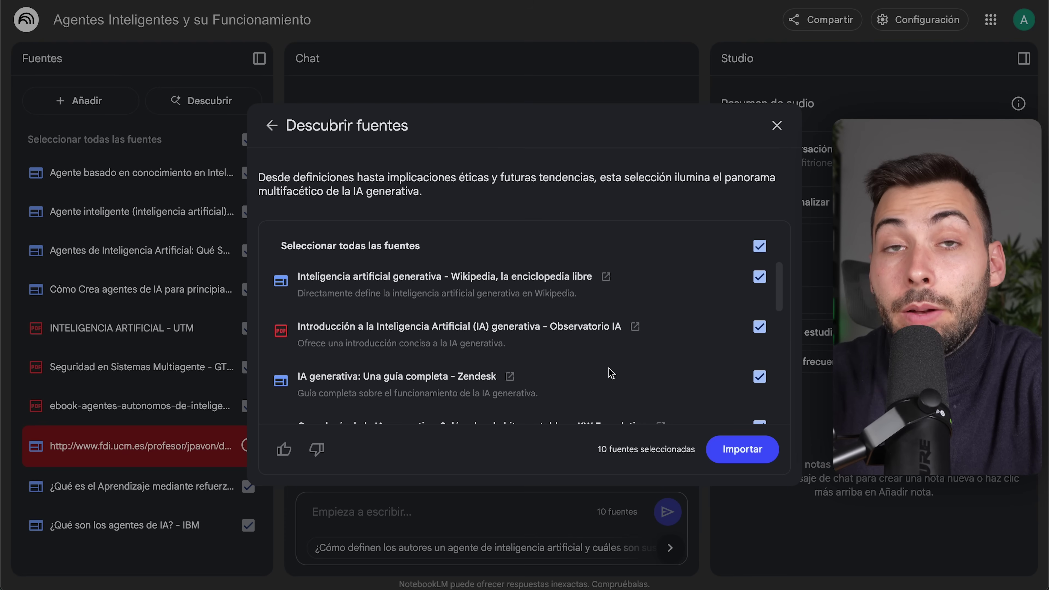
scroll(612, 373, down, 8)
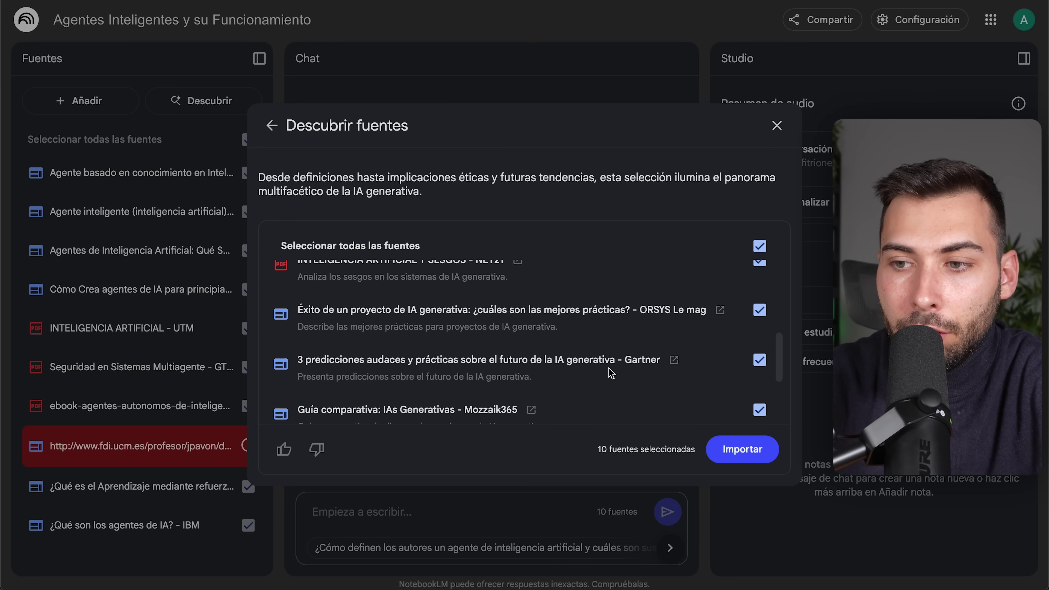
click(747, 455)
scroll(165, 292, down, 6)
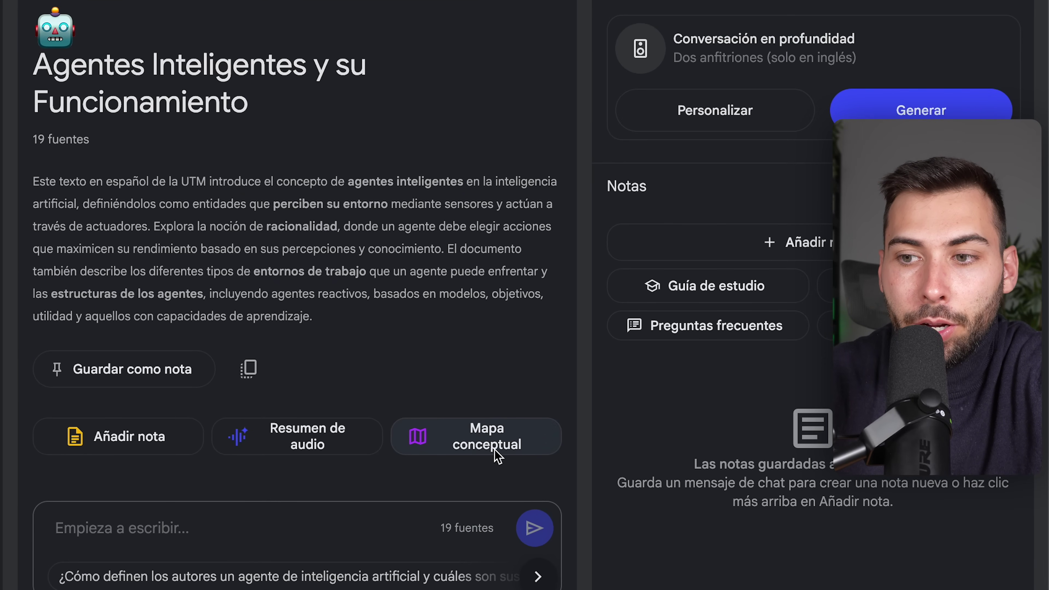
- Generate a concept map from the notebook's sources and expand its IA Generativa, Técnicas and Aprendizaje por Refuerzo (RL) branches
click(512, 455)
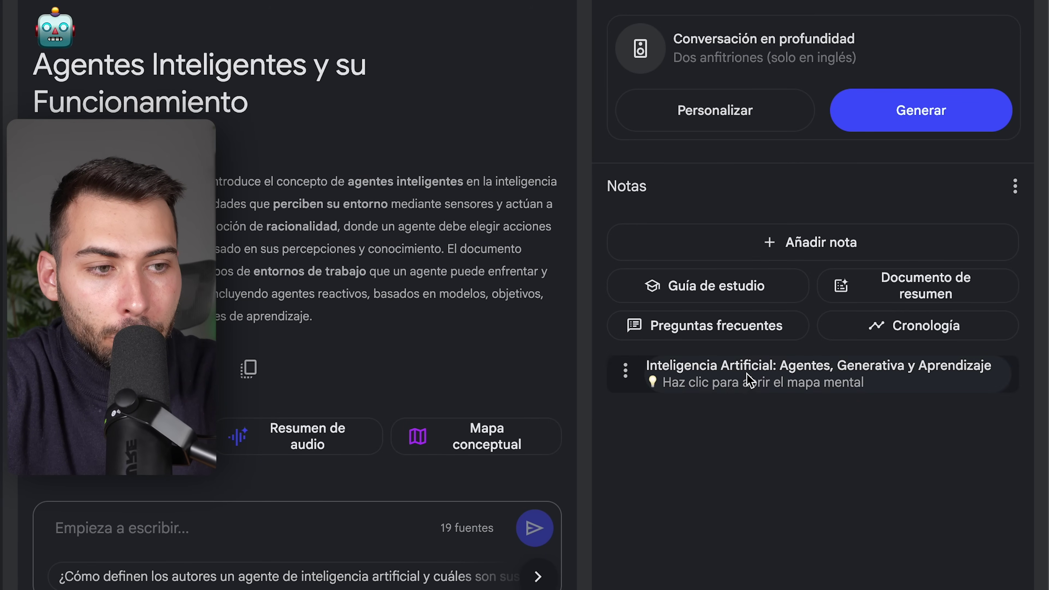
click(747, 373)
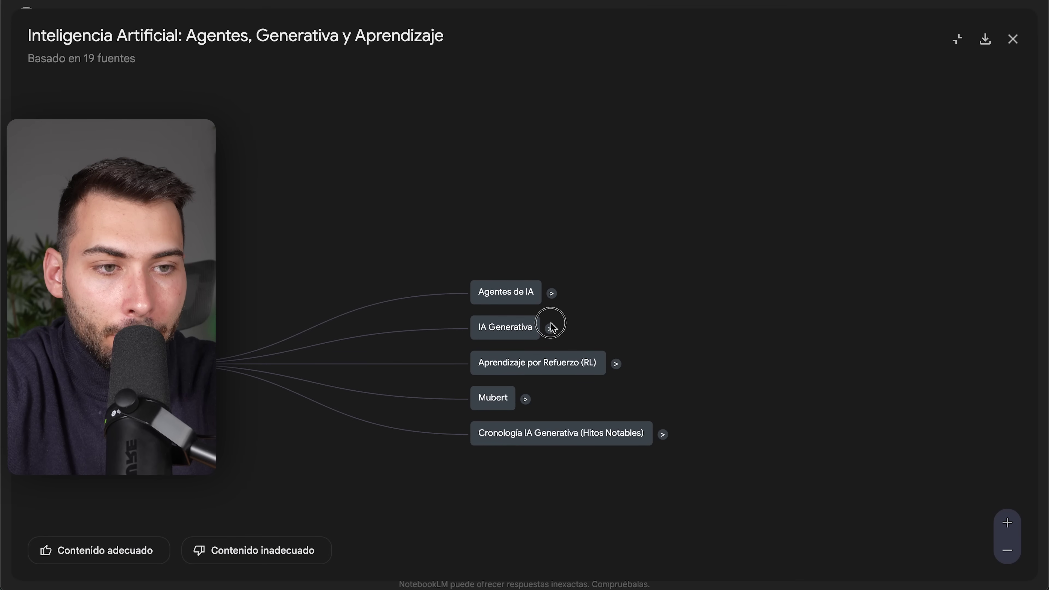
click(551, 328)
click(736, 274)
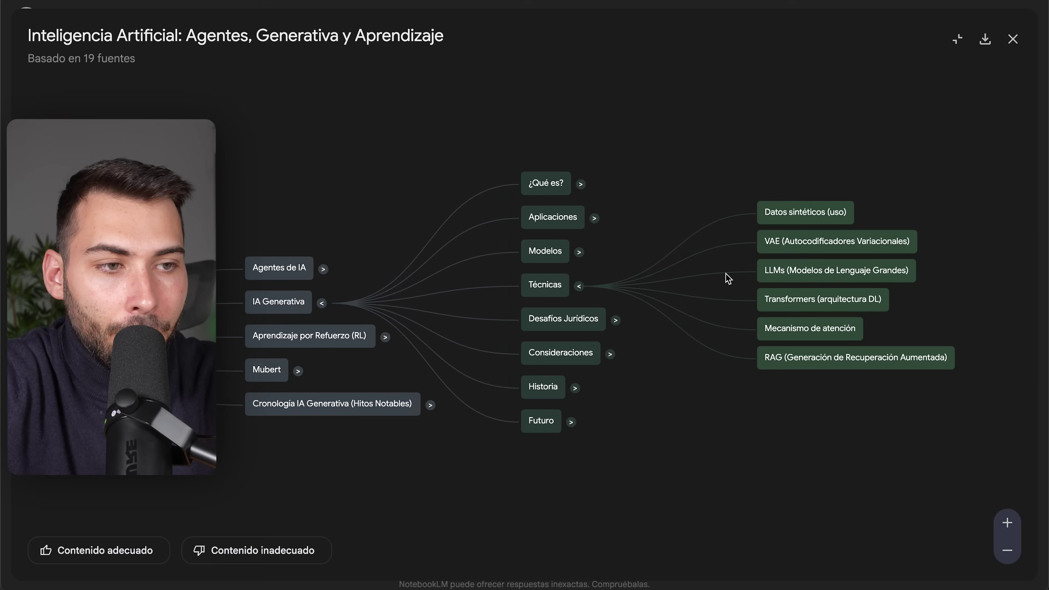
scroll(380, 374, down, 3)
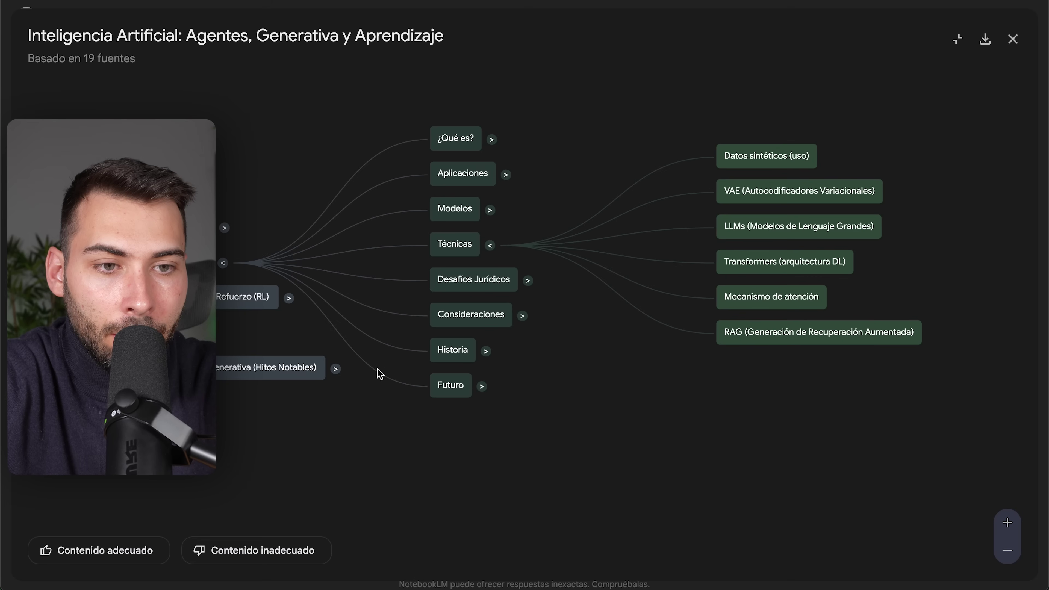
click(289, 299)
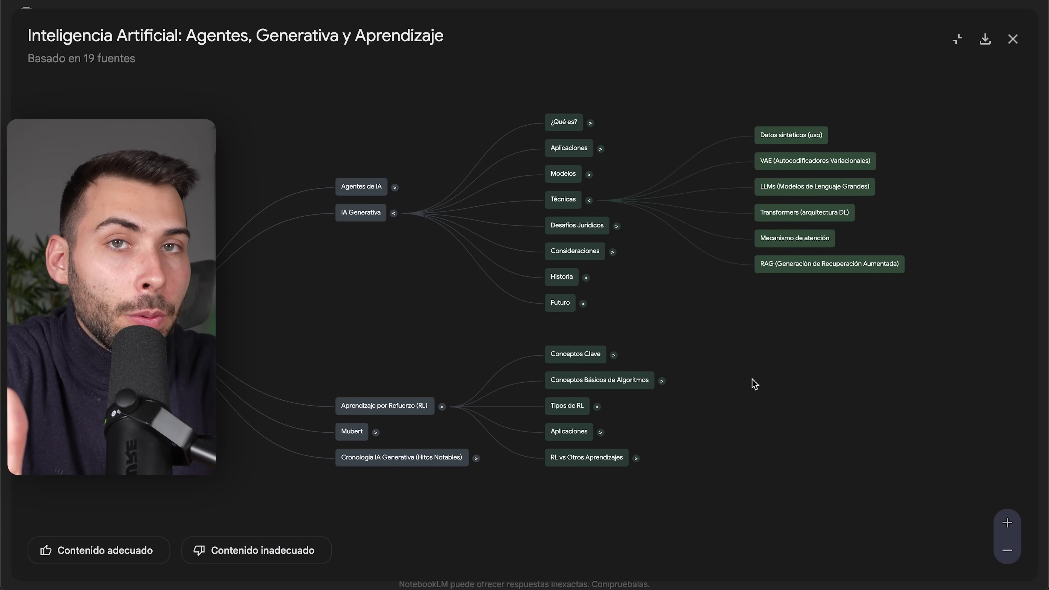
- Ask about the mind map's RAG (Generación de Recuperación Aumentada) topic and read the chat answer alongside the source list
scroll(761, 375, up, 3)
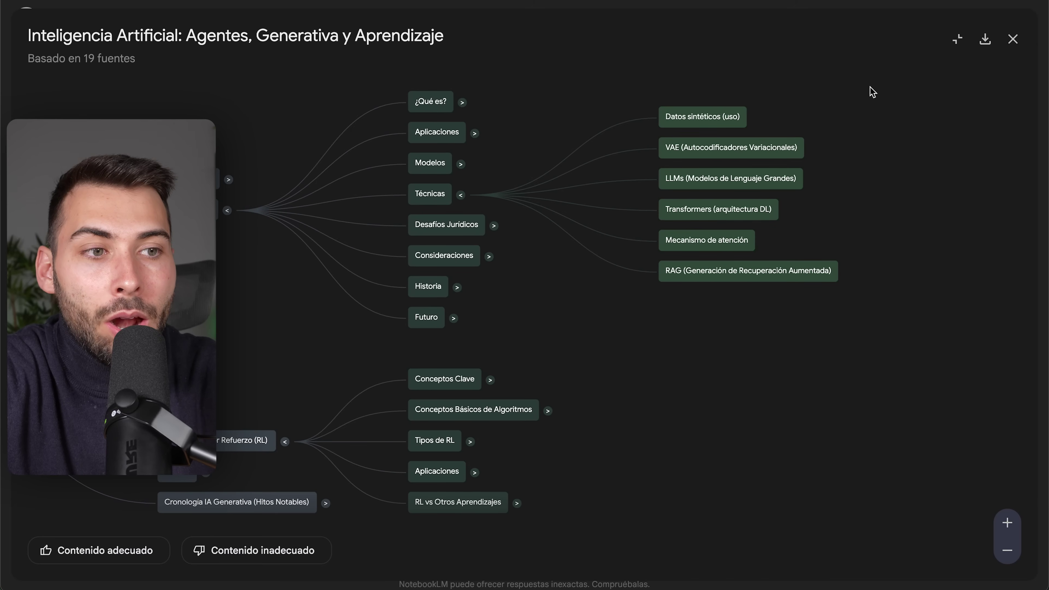
scroll(717, 312, up, 4)
drag(717, 305, 611, 330)
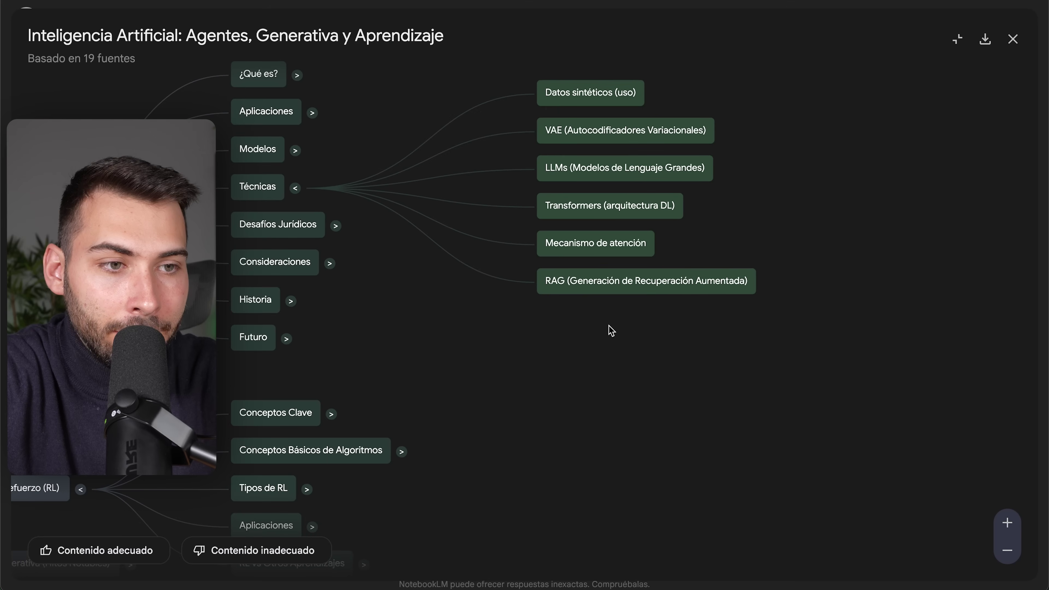
click(607, 287)
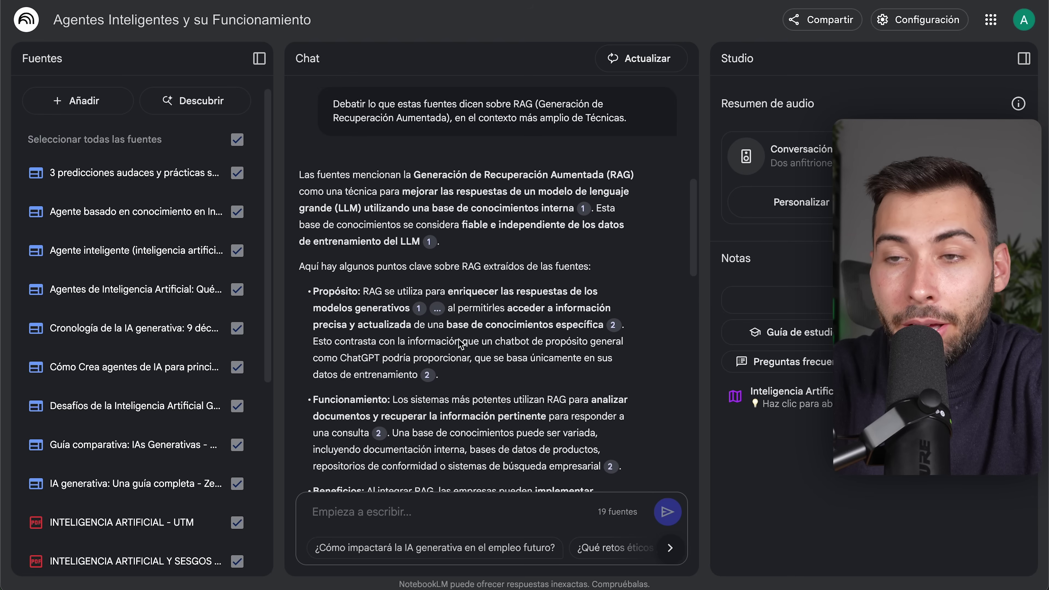
scroll(459, 340, down, 10)
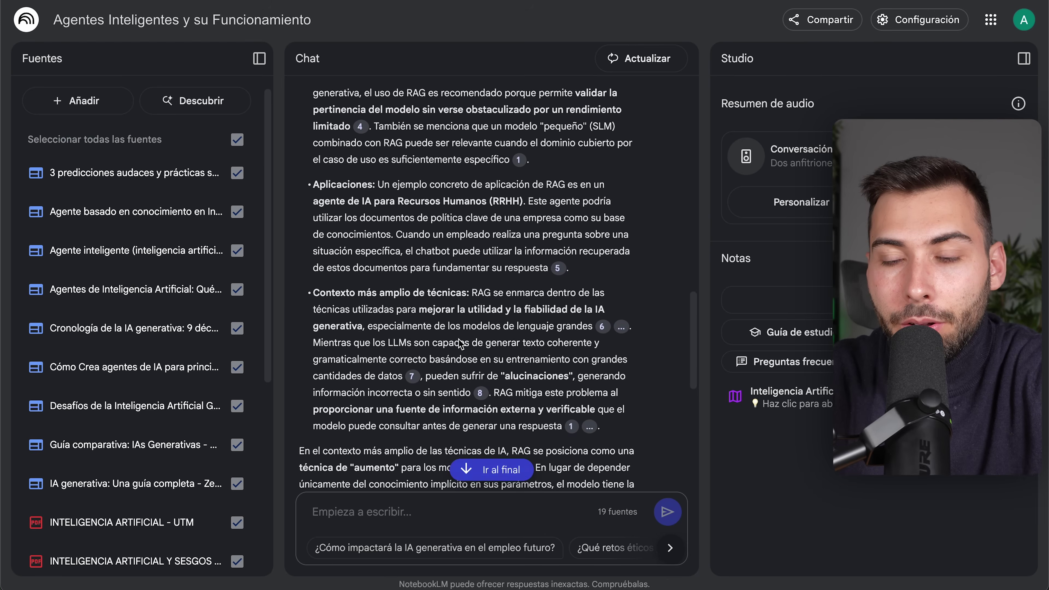
scroll(458, 339, down, 8)
scroll(191, 343, down, 2)
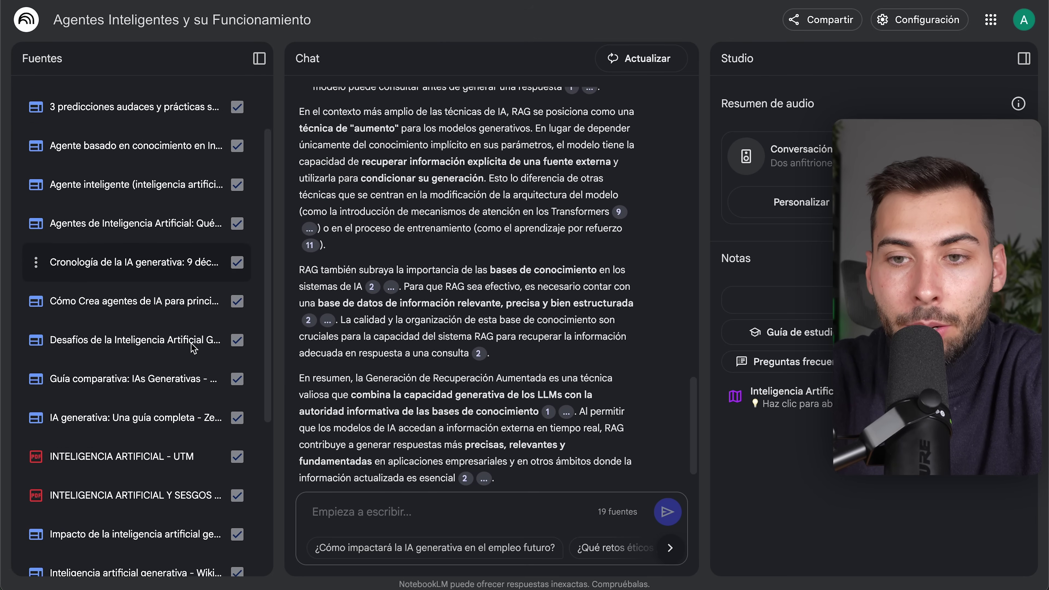
scroll(191, 343, down, 7)
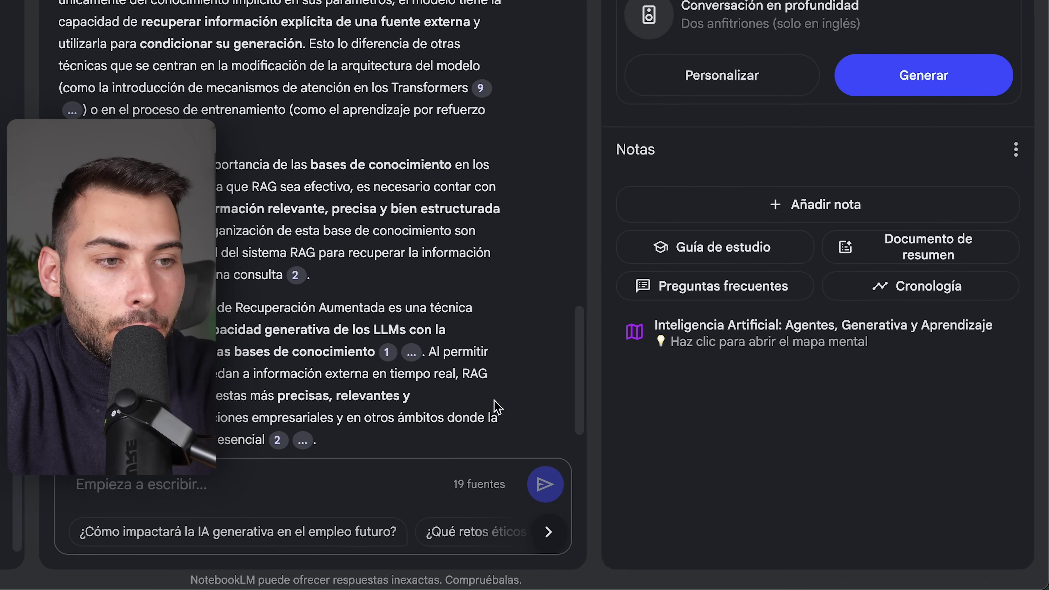
- Generate a study guide, a briefing document, frequently asked questions and a timeline as notes from the sources
click(765, 250)
click(891, 240)
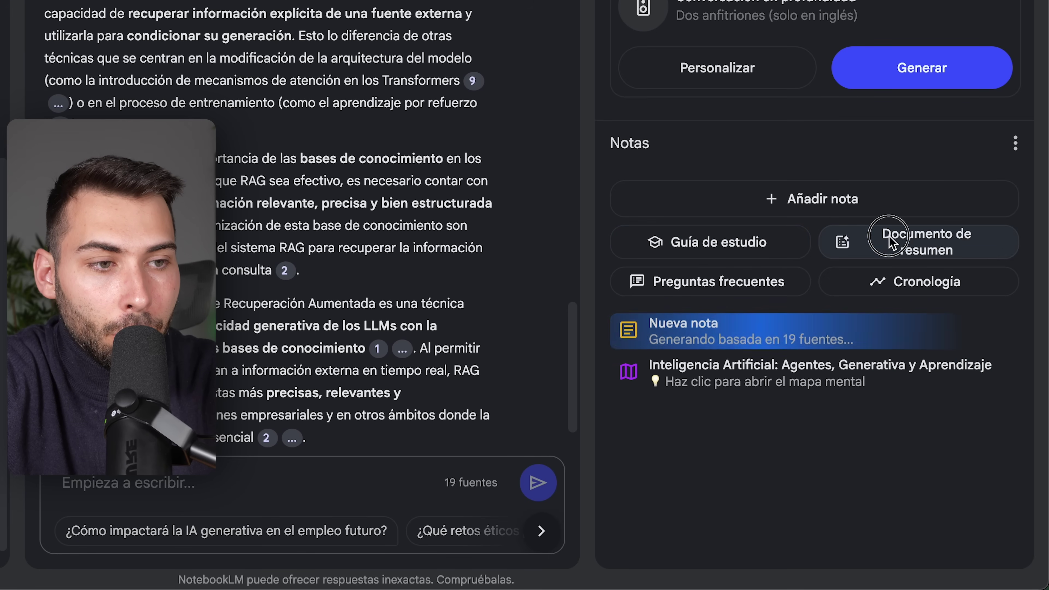
click(715, 289)
click(893, 285)
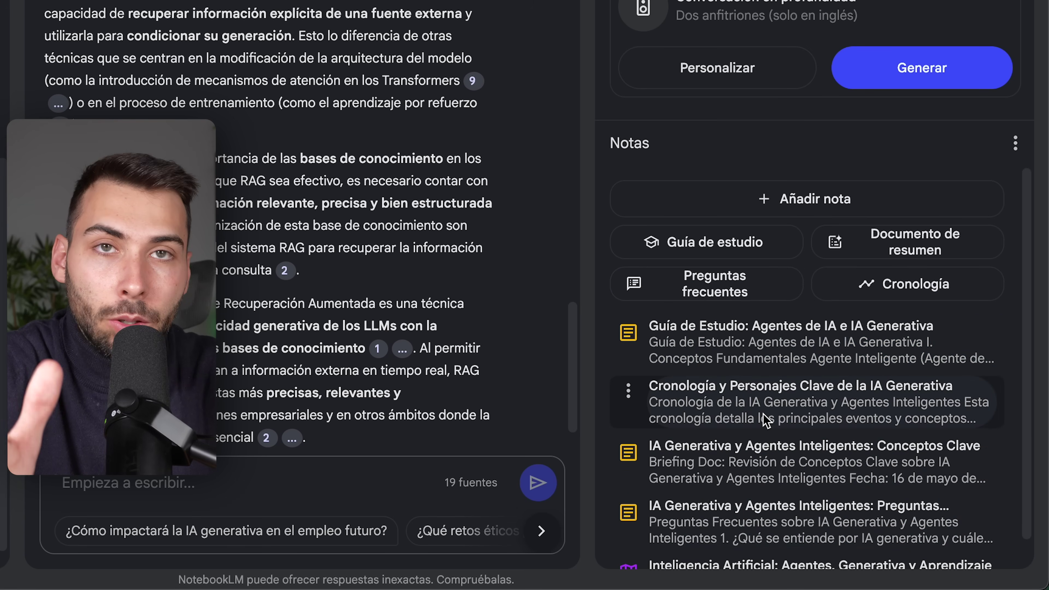
- Open the note "Guía de Estudio: Agentes de IA e IA Generativa" and skim its sections and glossary
scroll(766, 419, down, 1)
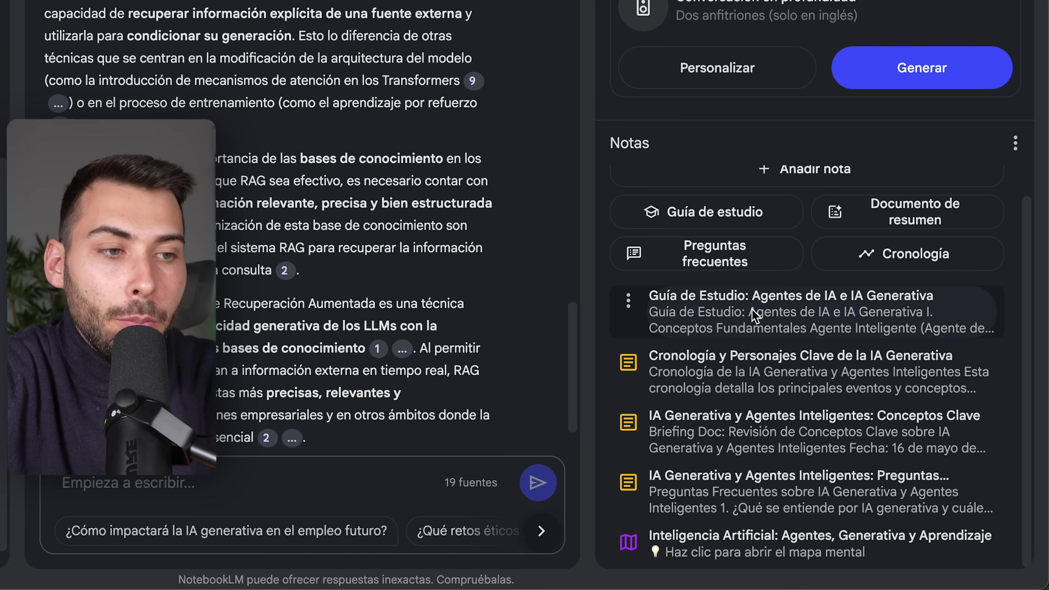
click(723, 301)
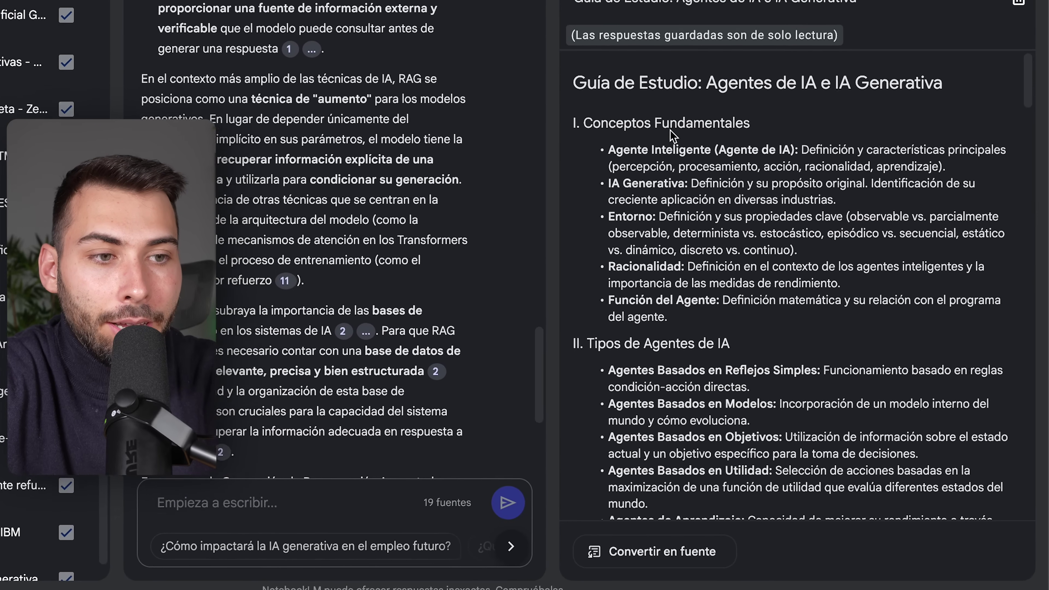
scroll(684, 151, down, 1)
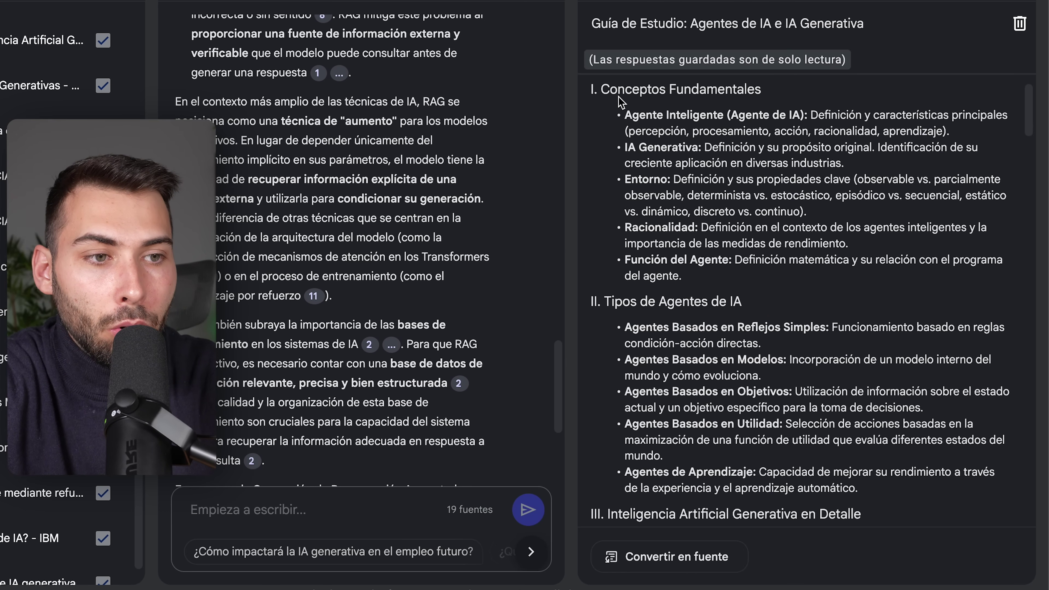
scroll(726, 239, down, 10)
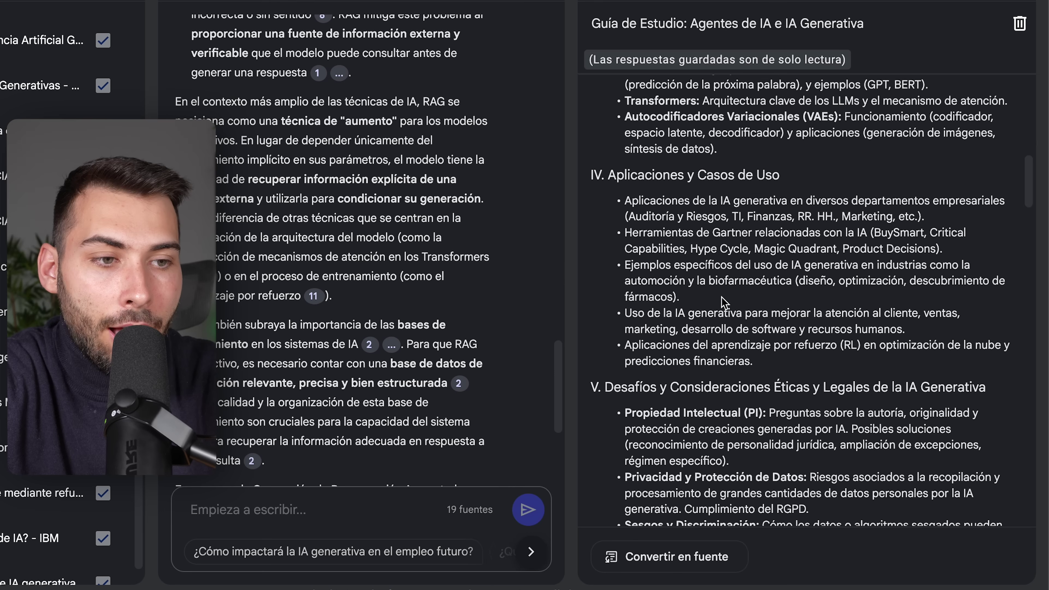
scroll(725, 303, down, 10)
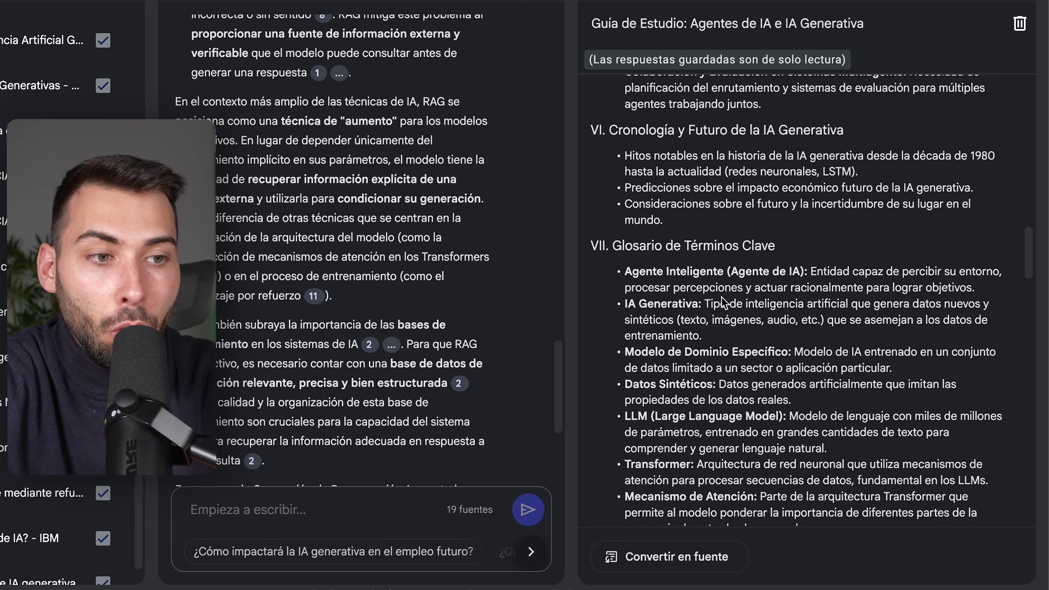
scroll(725, 303, down, 6)
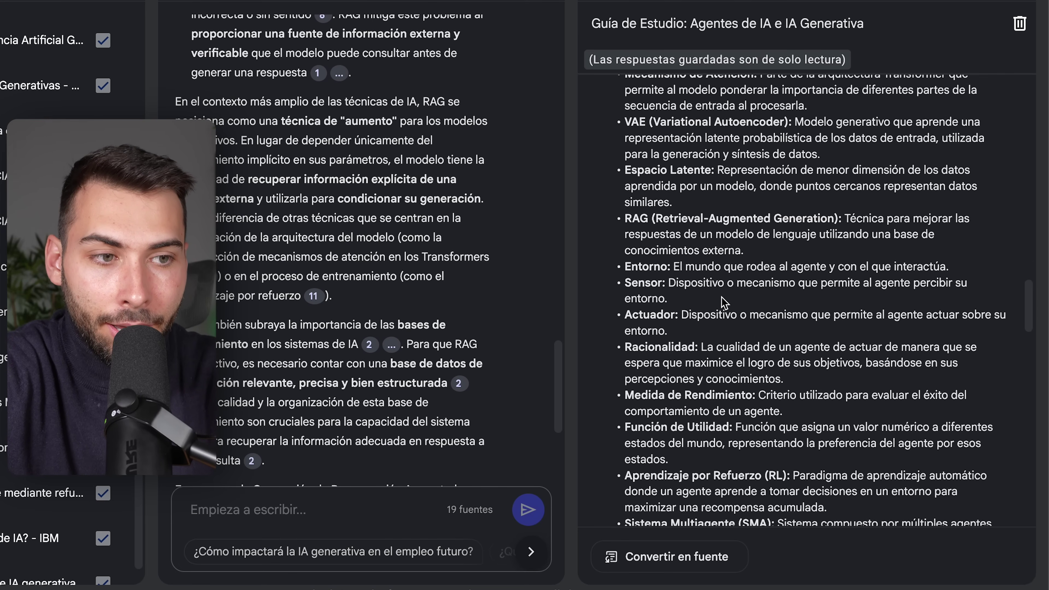
scroll(724, 303, down, 4)
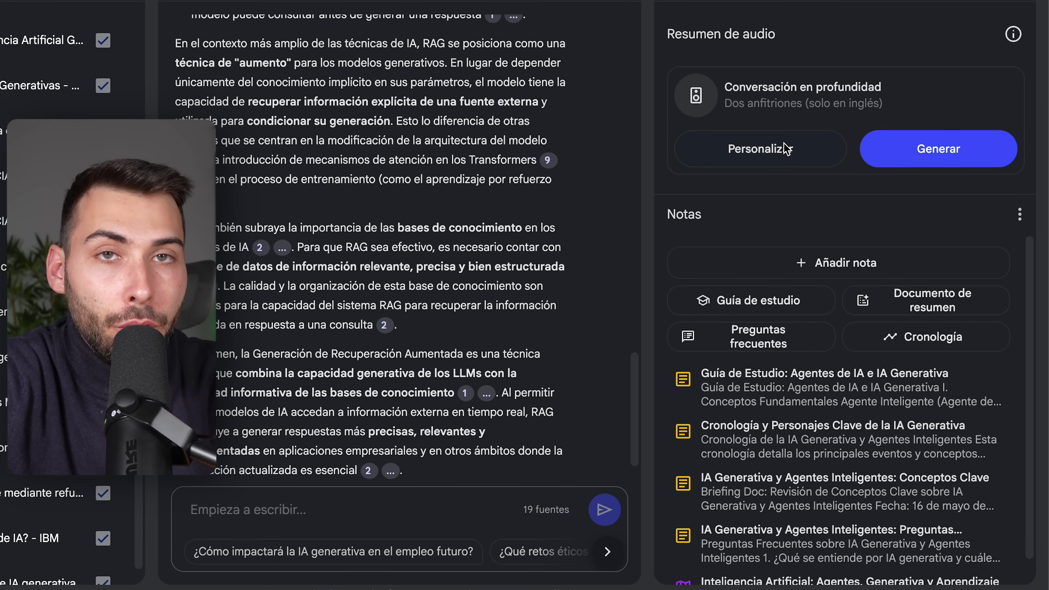
- Check the customization options for the audio overview and leave them unused
click(784, 158)
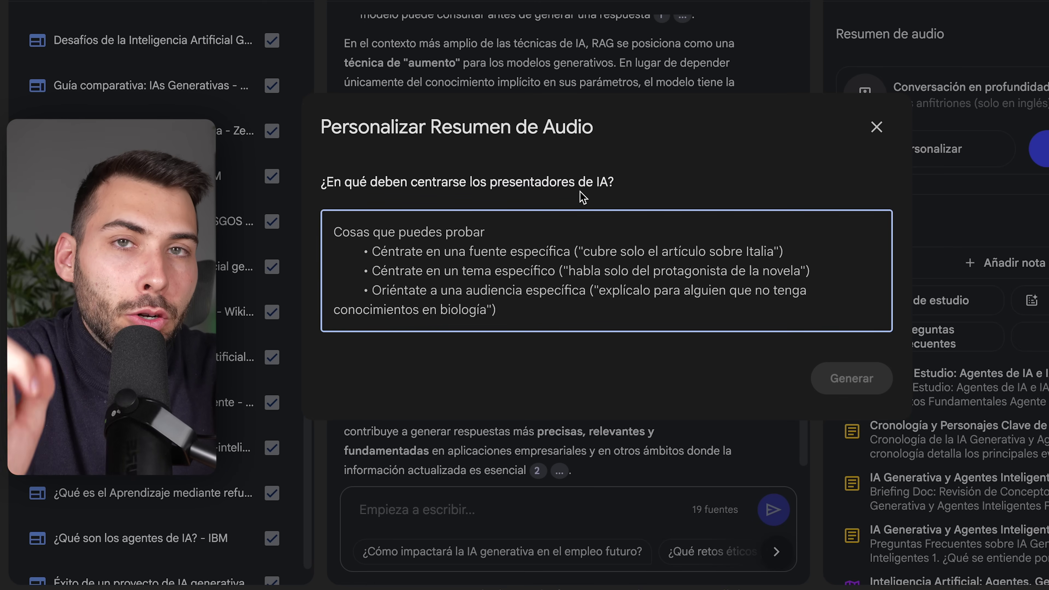
click(877, 127)
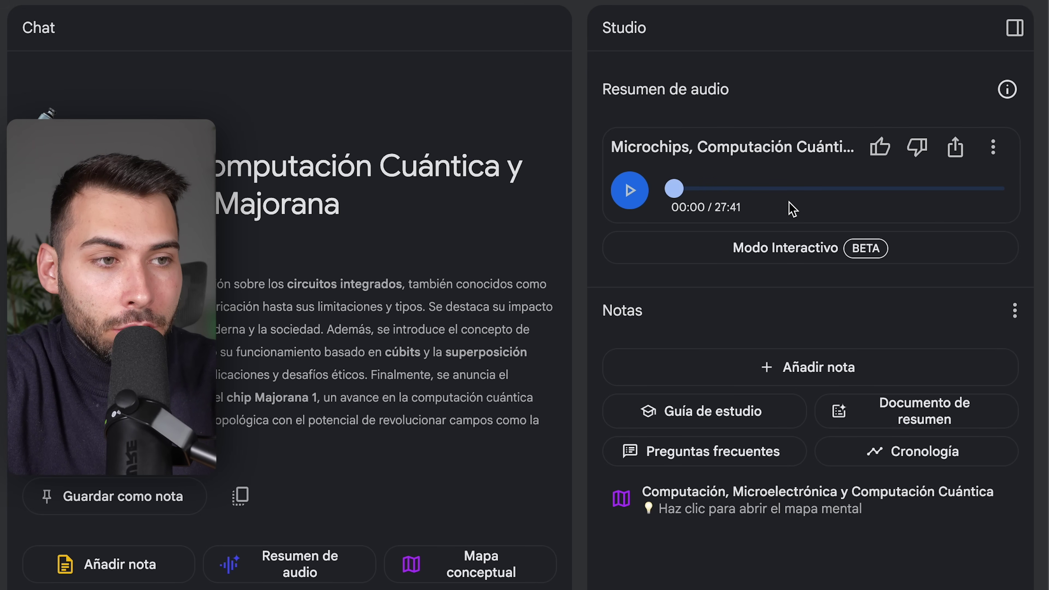
- Play the audio overview of the microchips and quantum computing notebook in interactive mode, trying out joining the hosts' conversation
click(819, 263)
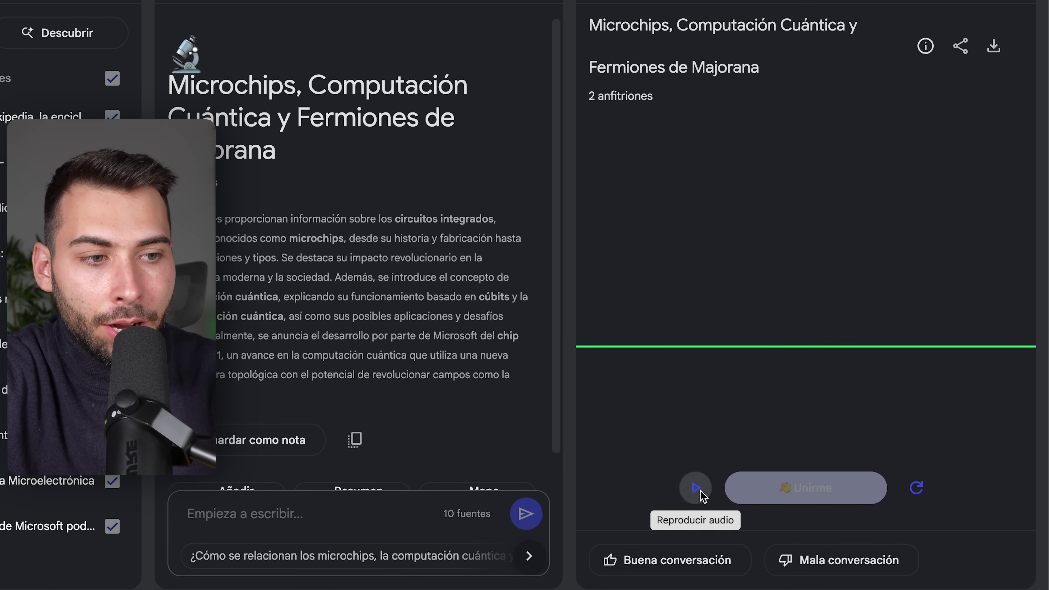
click(702, 495)
click(787, 492)
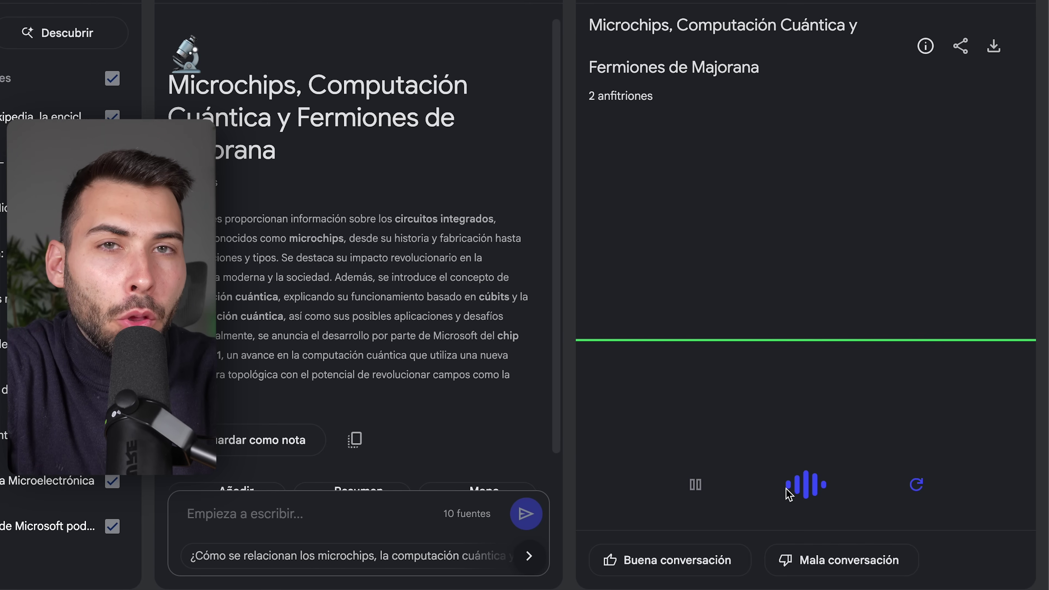
click(789, 495)
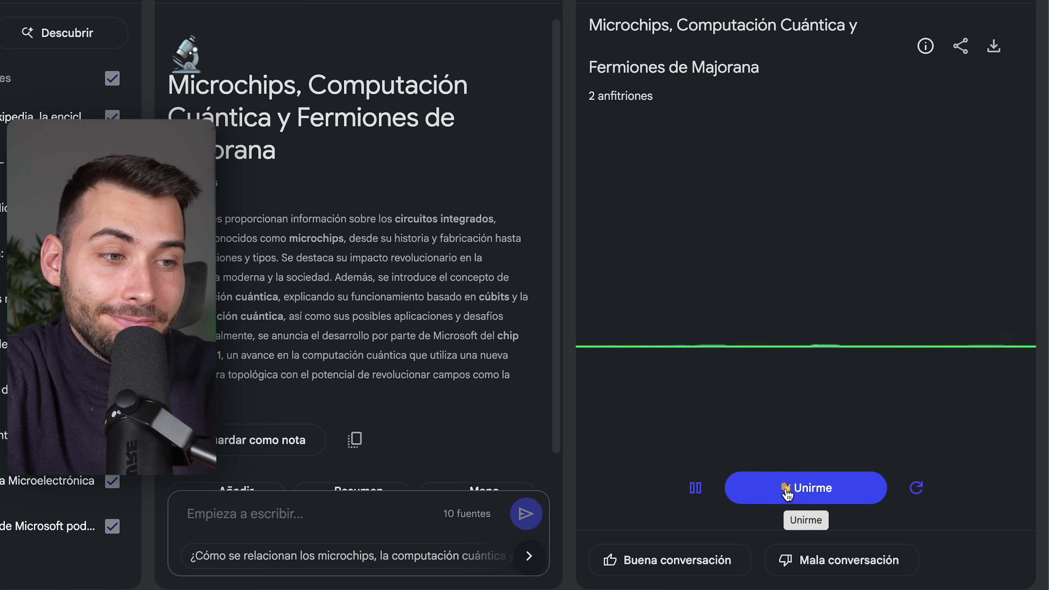
click(753, 499)
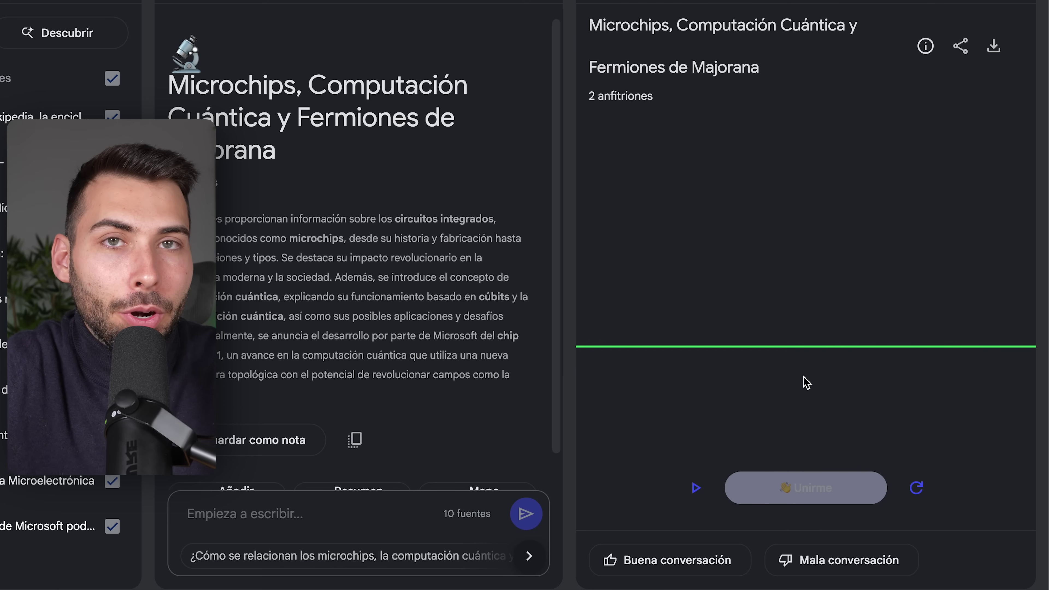